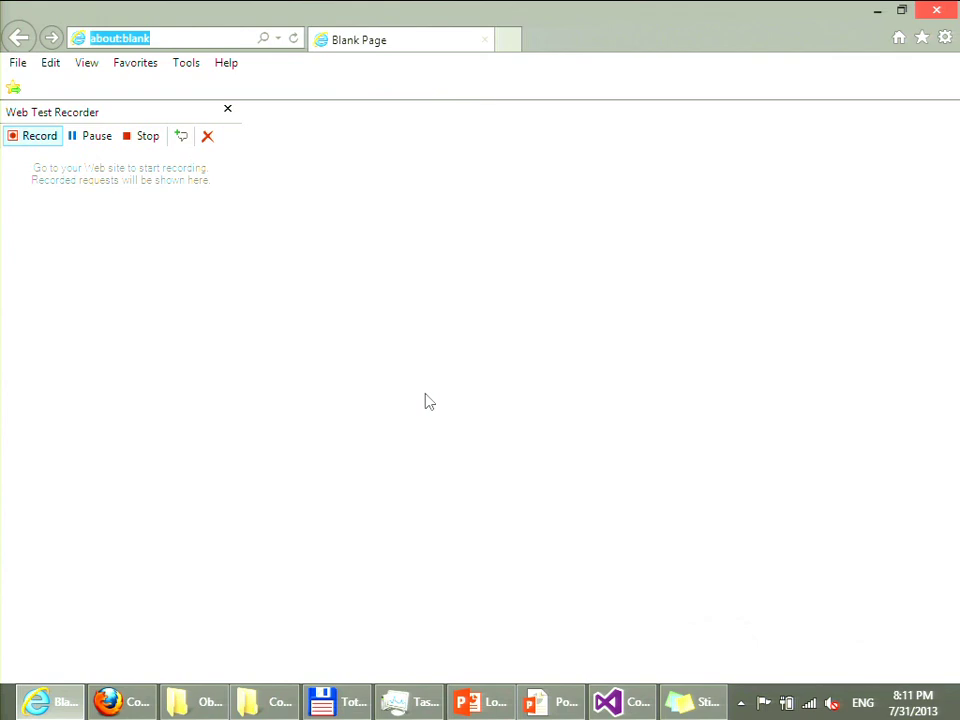
Record a visit to codecamp.ro and its linked July 2013 Cluj event page
{"action": "type", "text": "codecamp.ro/"}
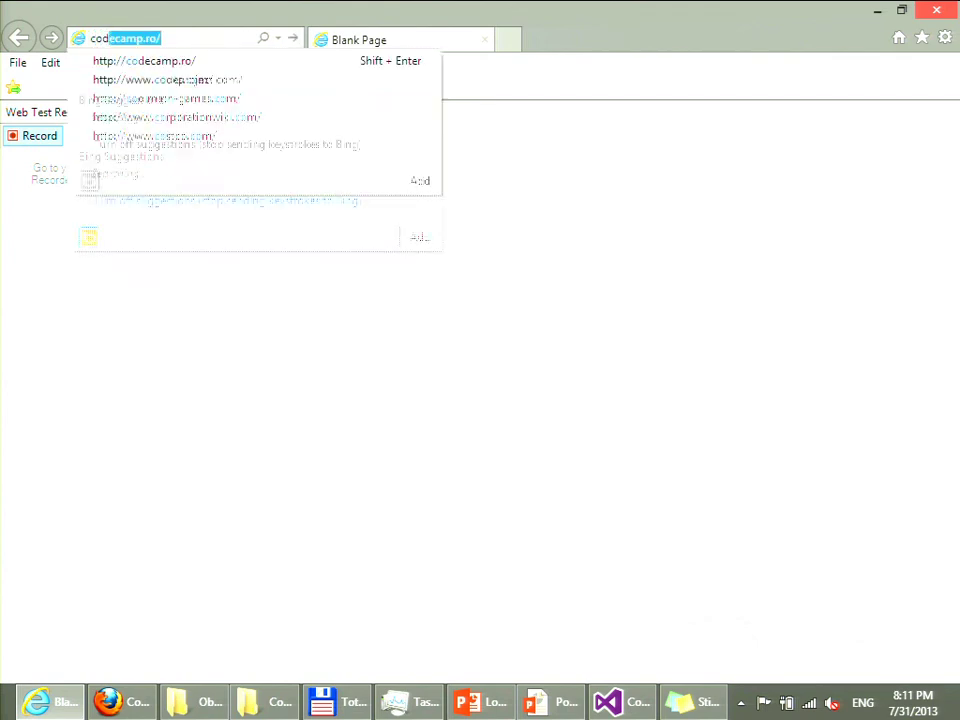
{"action": "key", "text": "Return"}
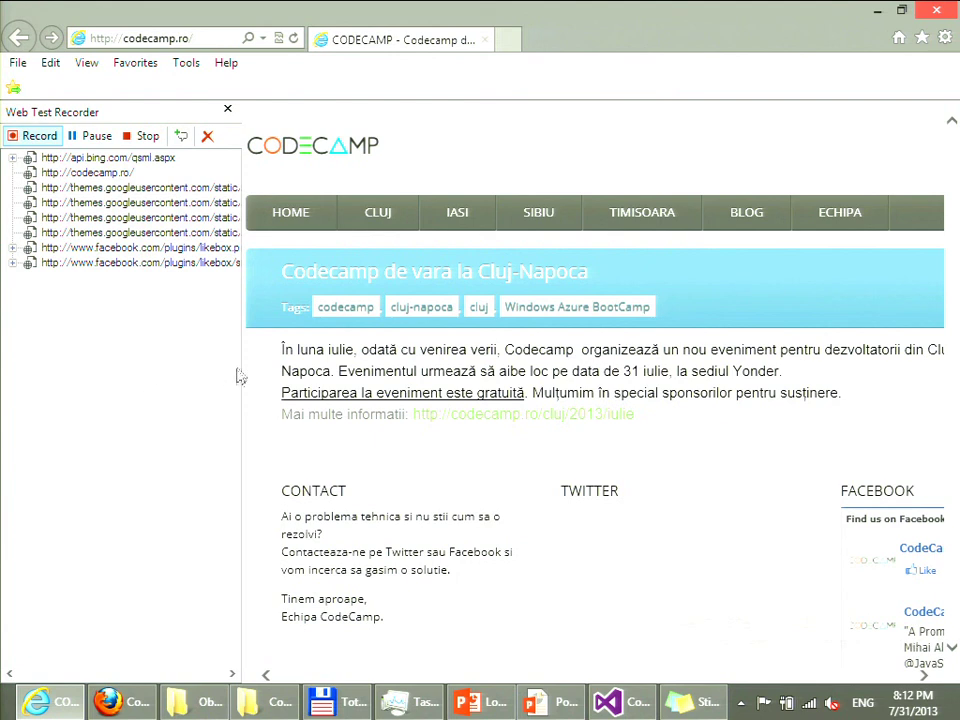
{"action": "left_click", "coordinate": [418, 412]}
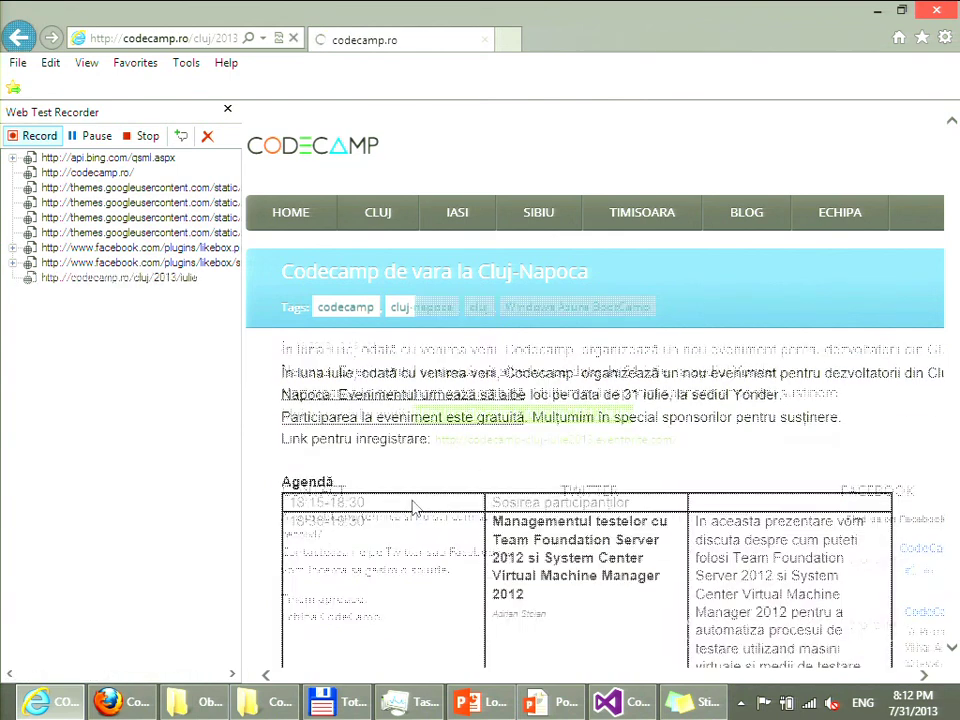
Record visits to the Iasi, Sibiu, Timisoara and home pages of the site, and stop the web test recording
{"action": "left_click", "coordinate": [465, 222]}
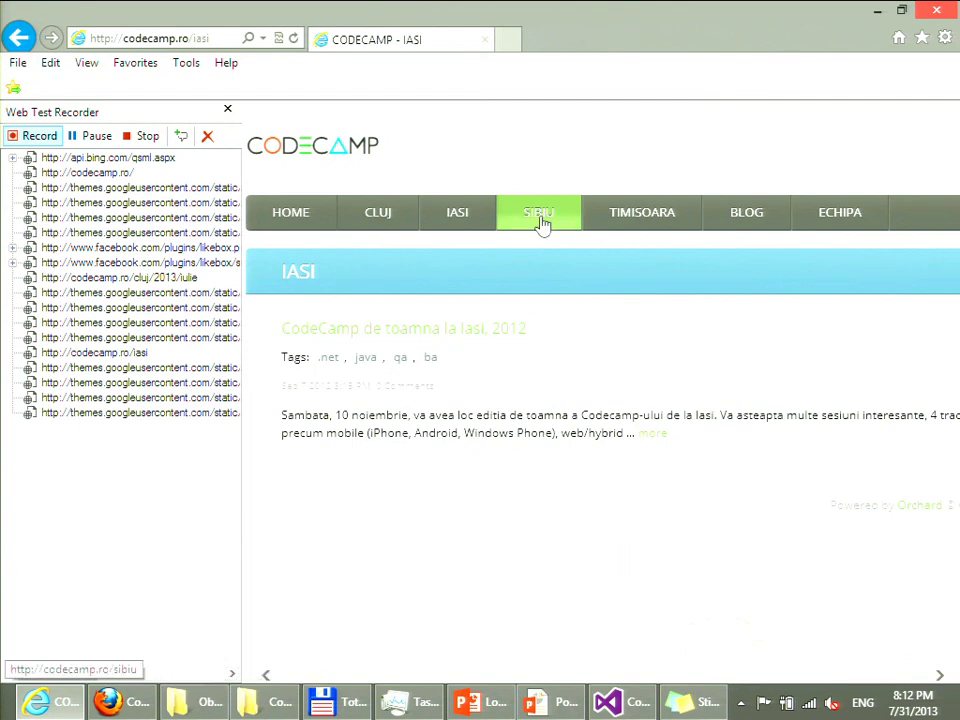
{"action": "left_click", "coordinate": [541, 224]}
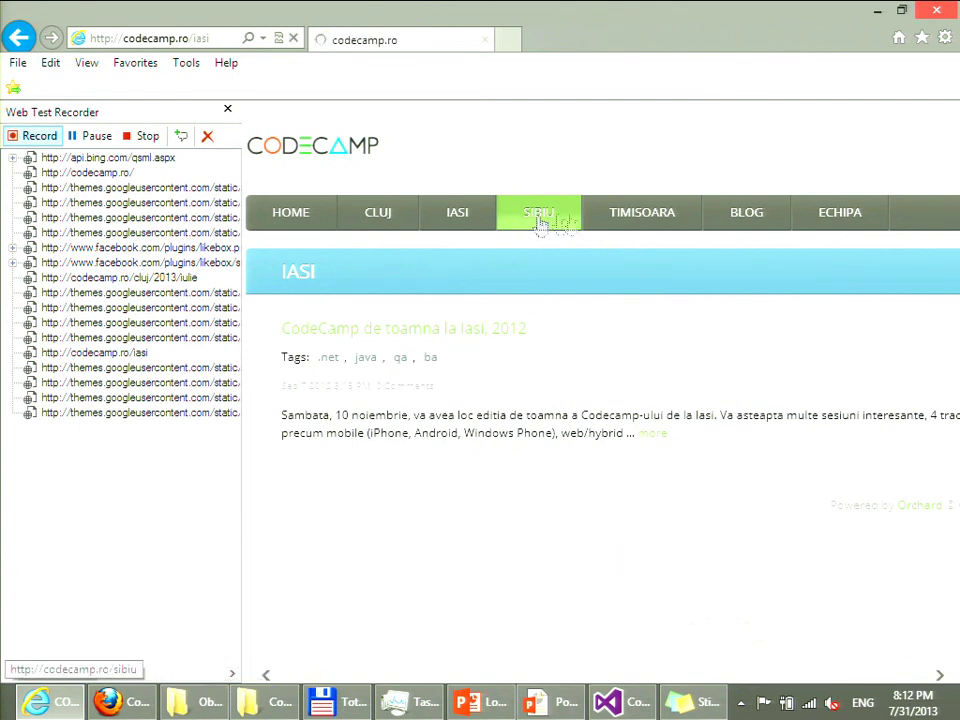
{"action": "left_click", "coordinate": [631, 220]}
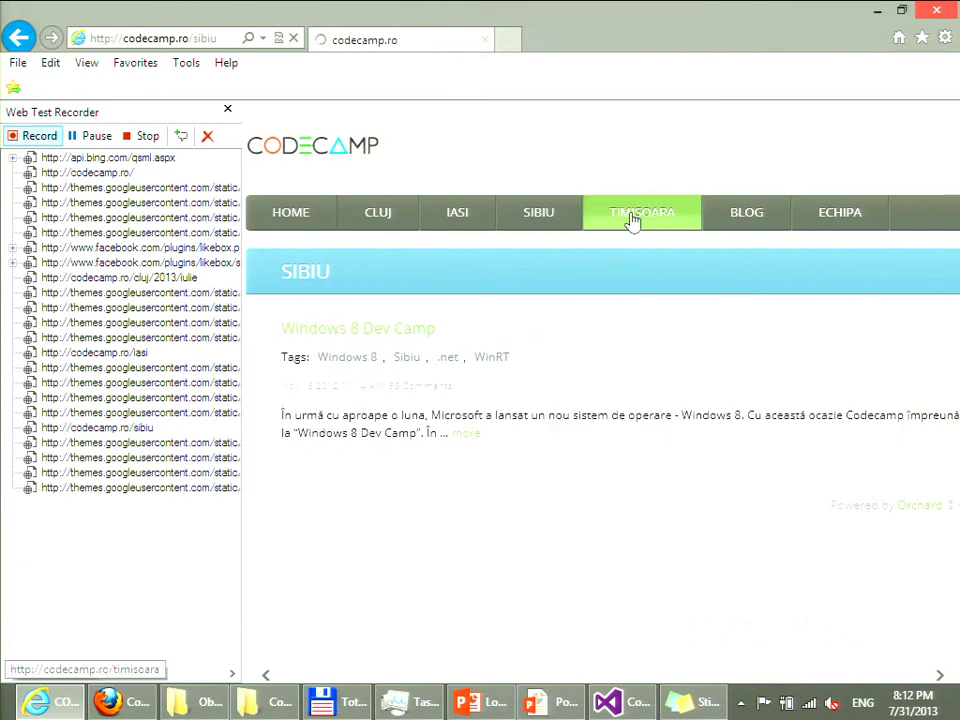
{"action": "left_click", "coordinate": [305, 215]}
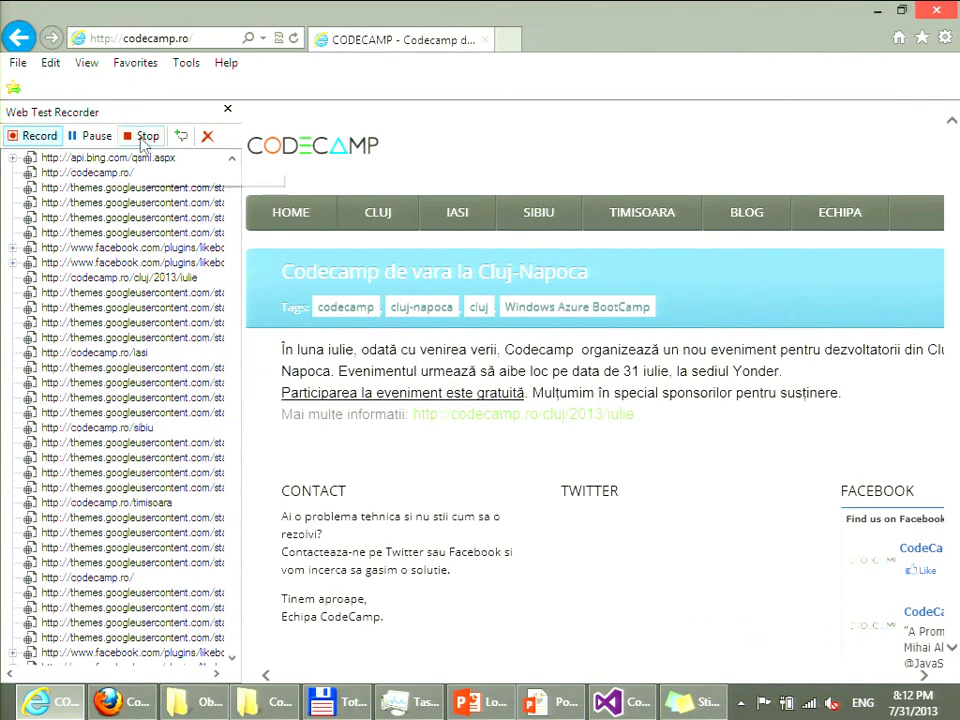
{"action": "left_click", "coordinate": [143, 135]}
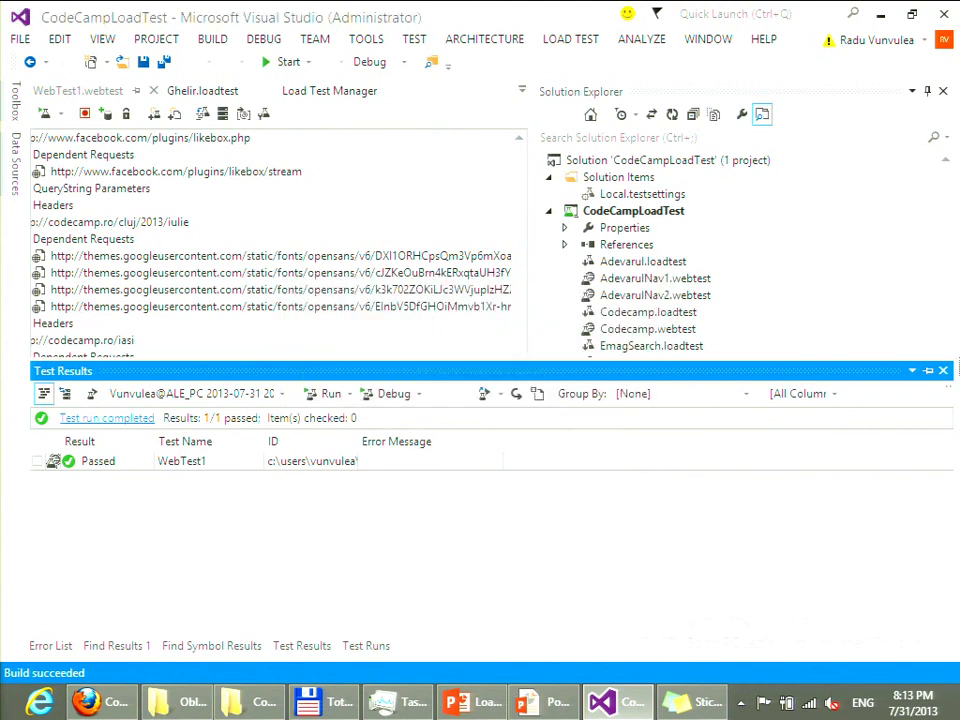
Pin the test results and collapse all expanded requests in the WebTest1 tree
{"action": "left_click", "coordinate": [928, 371]}
{"action": "left_click", "coordinate": [122, 380]}
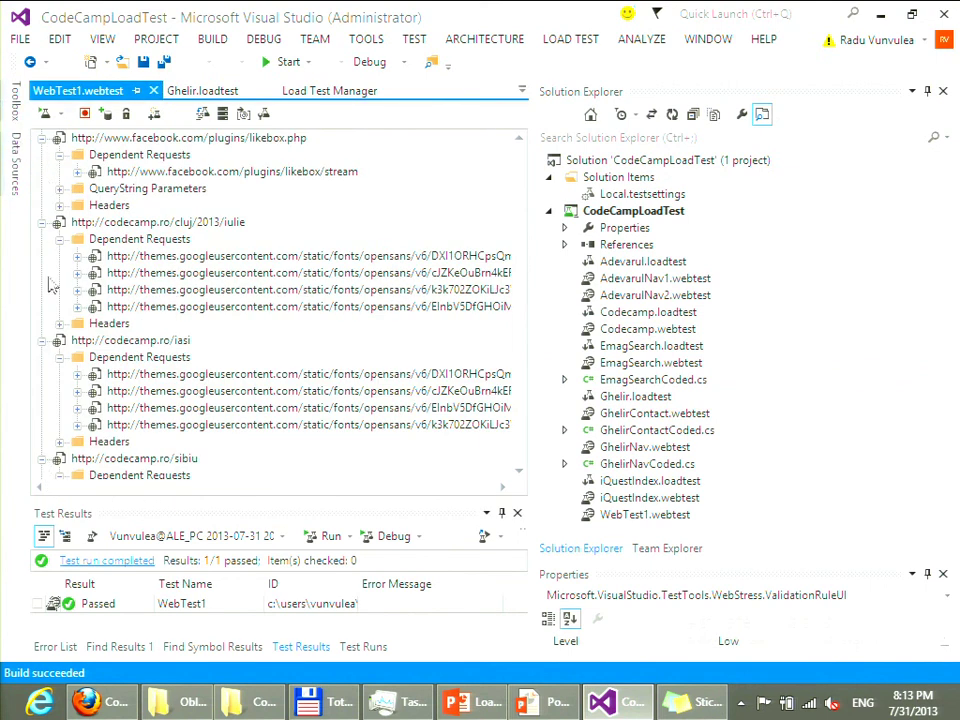
{"action": "left_click", "coordinate": [42, 222]}
{"action": "left_click", "coordinate": [42, 239]}
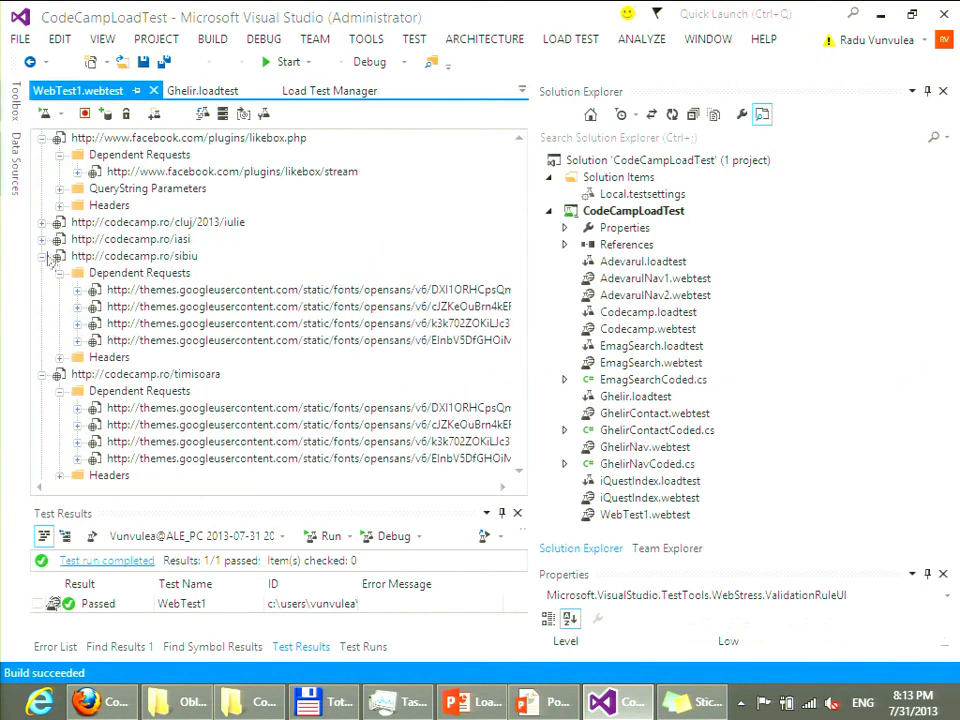
{"action": "left_click", "coordinate": [42, 256]}
{"action": "left_click", "coordinate": [42, 273]}
{"action": "left_click", "coordinate": [42, 289]}
{"action": "left_click", "coordinate": [42, 306]}
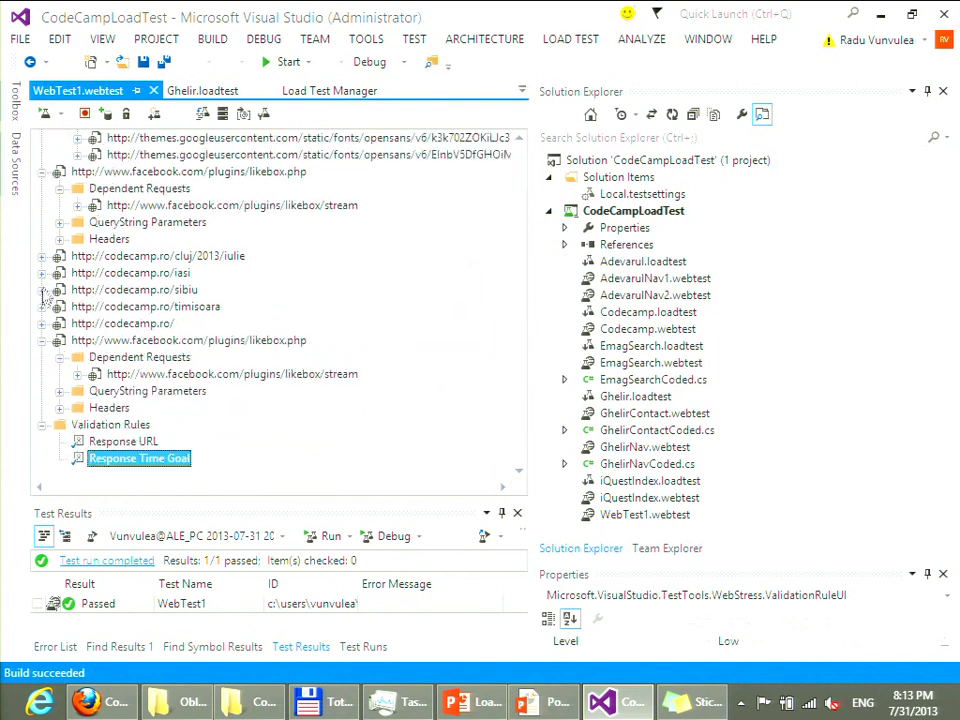
{"action": "scroll", "coordinate": [44, 392], "scroll_direction": "up", "scroll_amount": 1}
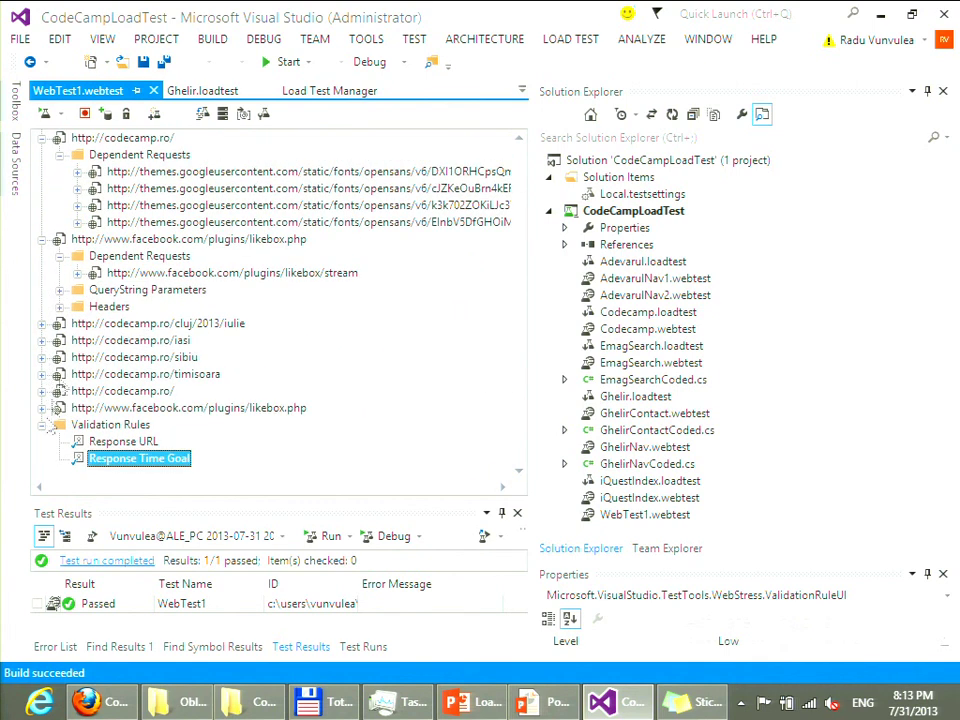
{"action": "left_click", "coordinate": [42, 138]}
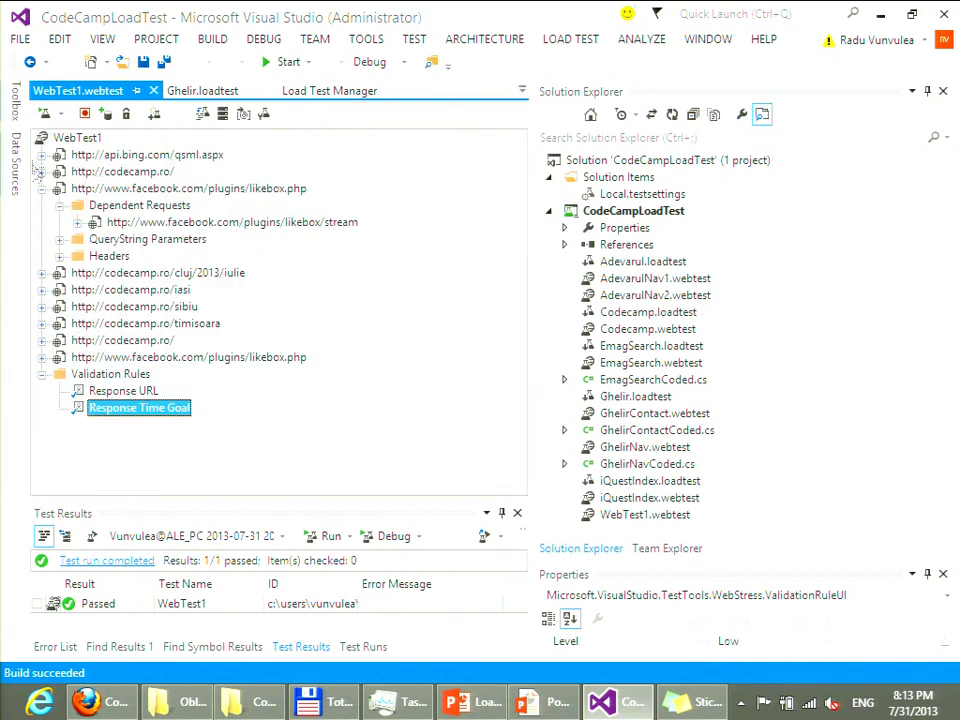
{"action": "left_click", "coordinate": [42, 188]}
Delete the api.bing.com request and both Facebook likebox requests from WebTest1
{"action": "left_click", "coordinate": [120, 155]}
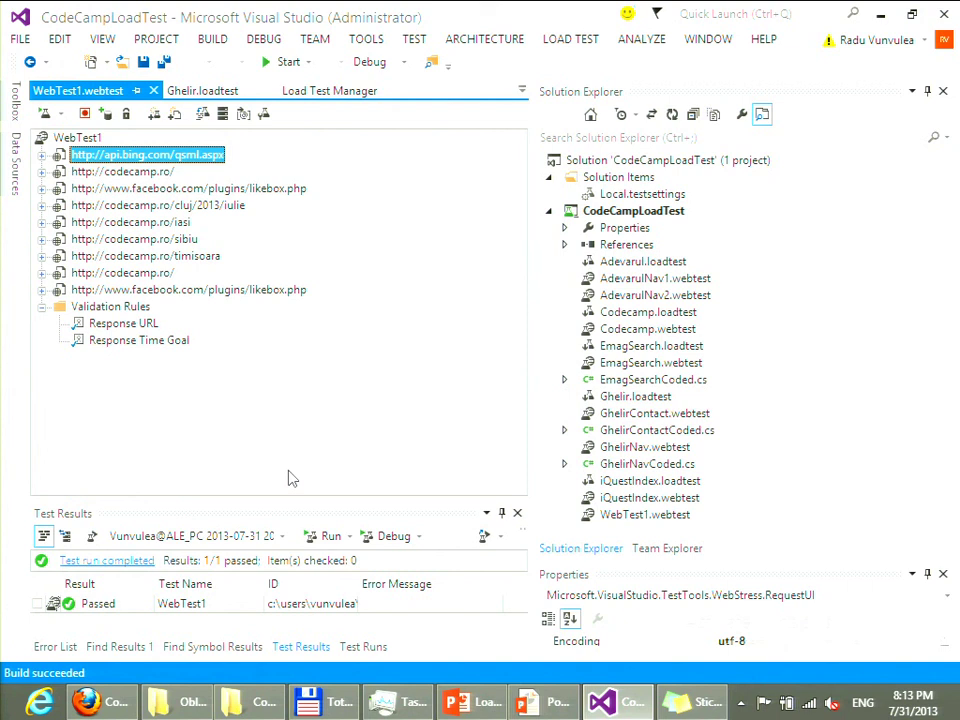
{"action": "key", "text": "Delete"}
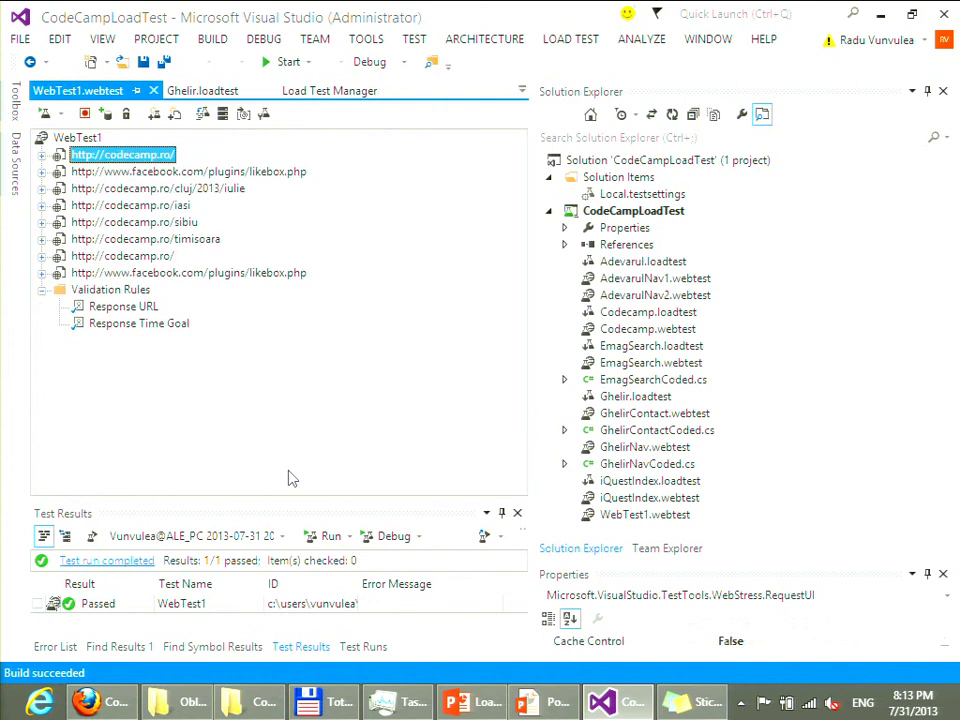
{"action": "key", "text": "Down"}
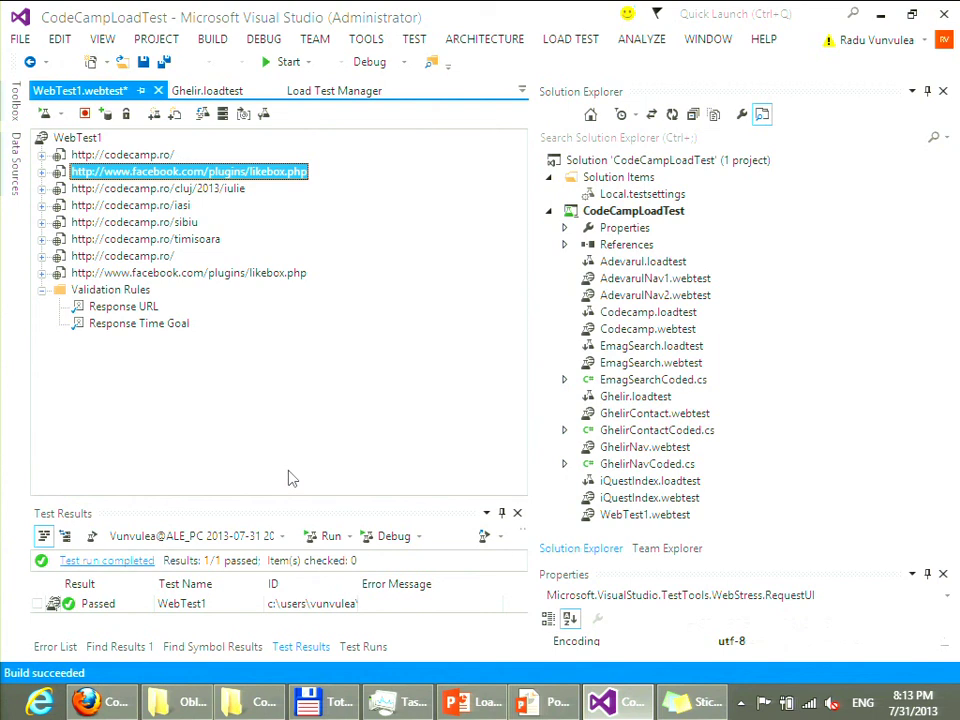
{"action": "key", "text": "Delete"}
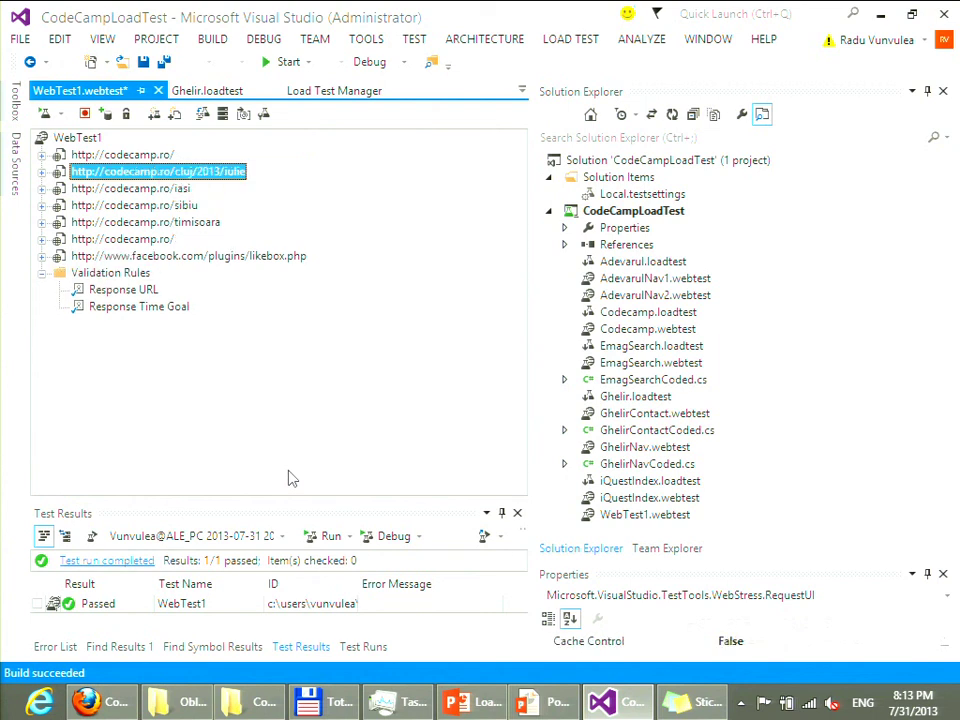
{"action": "key", "text": "Down"}
{"action": "key", "text": "Down"}
{"action": "key", "text": "Down"}
{"action": "key", "text": "Down"}
{"action": "key", "text": "Down"}
{"action": "key", "text": "Delete"}
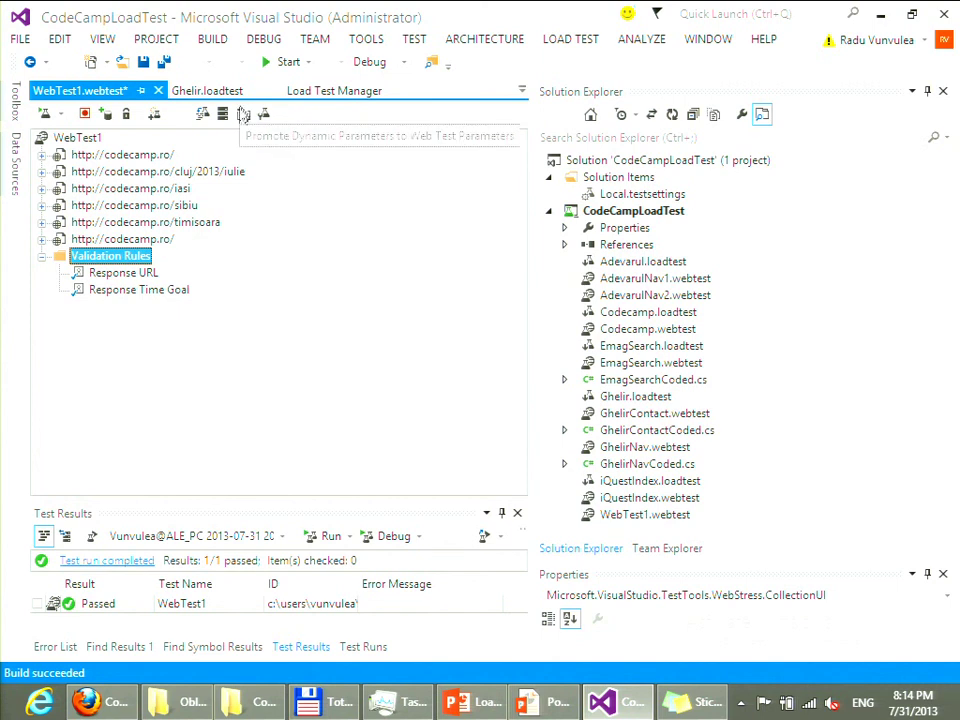
{"action": "left_click", "coordinate": [222, 113]}
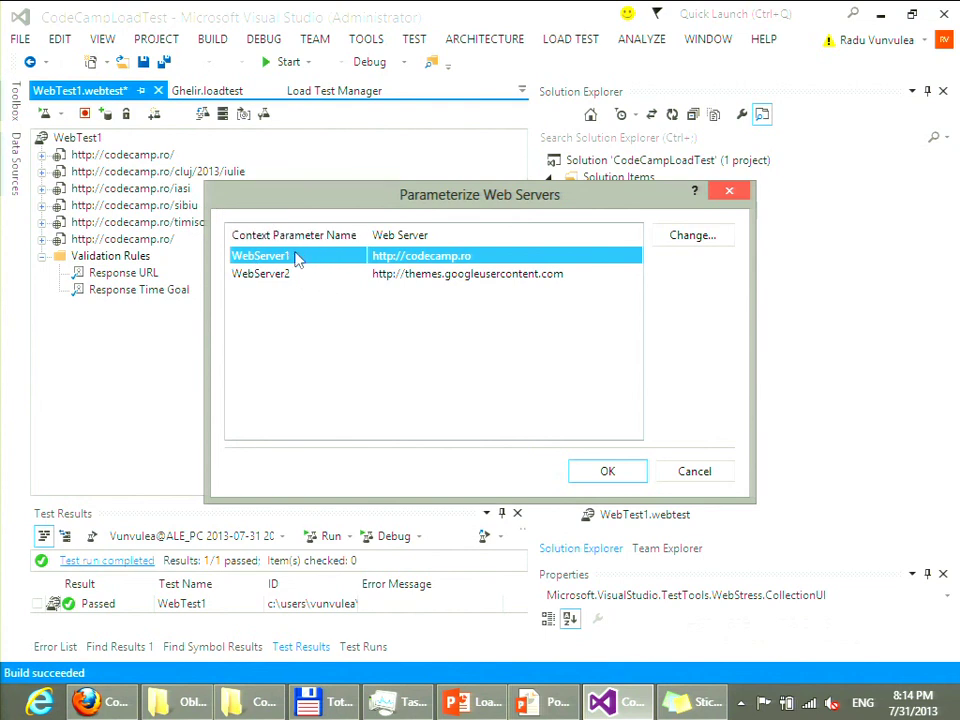
{"action": "left_click", "coordinate": [697, 238]}
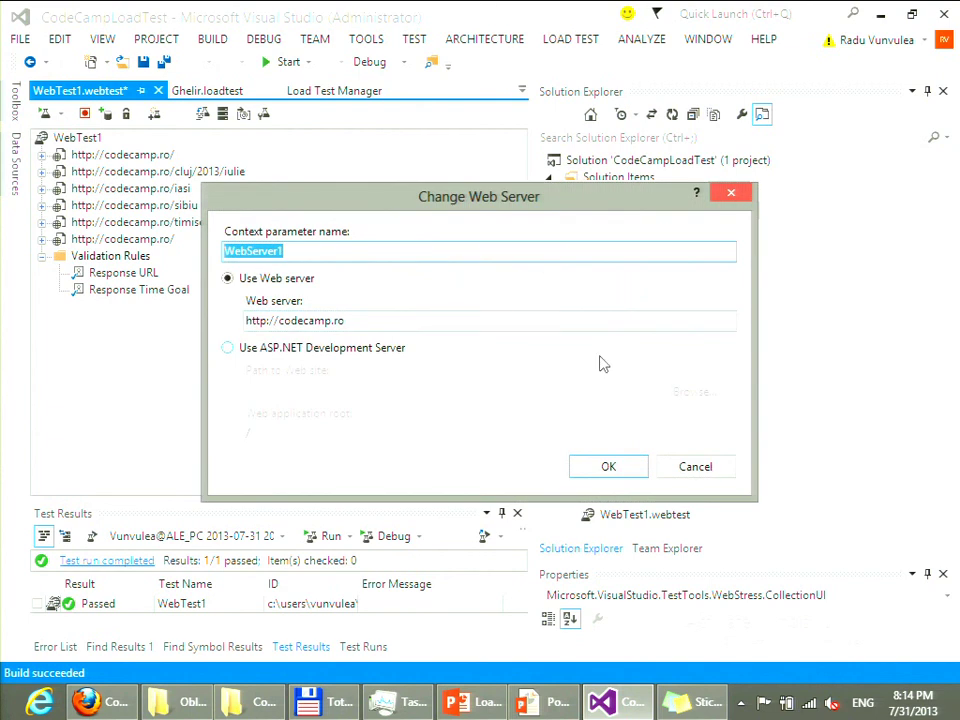
{"action": "type", "text": "Sit"}
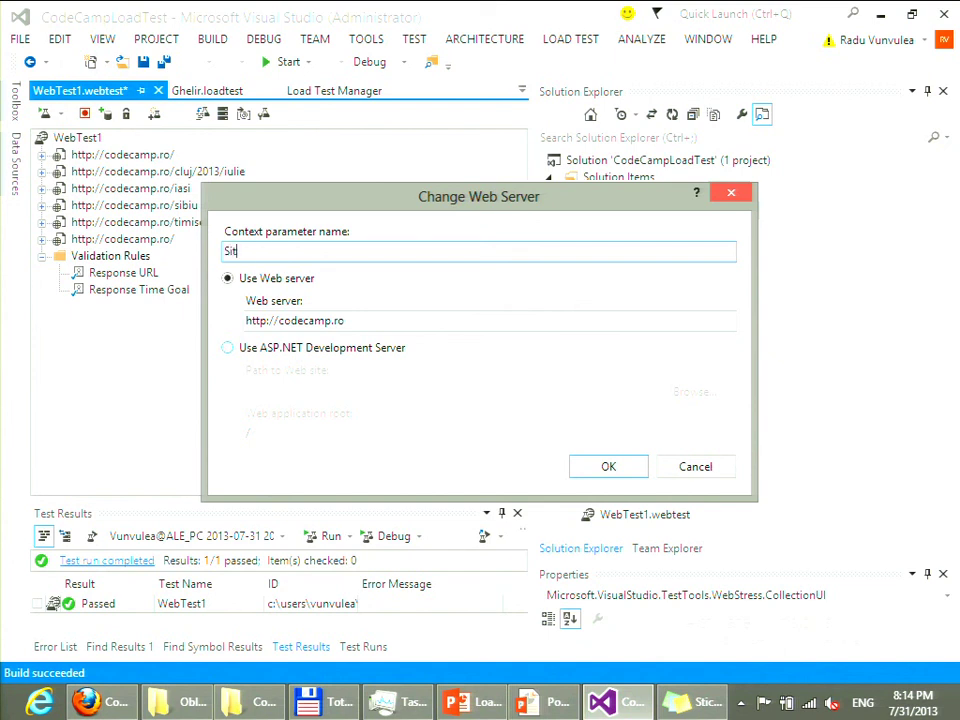
{"action": "type", "text": "eName"}
{"action": "key", "text": "Return"}
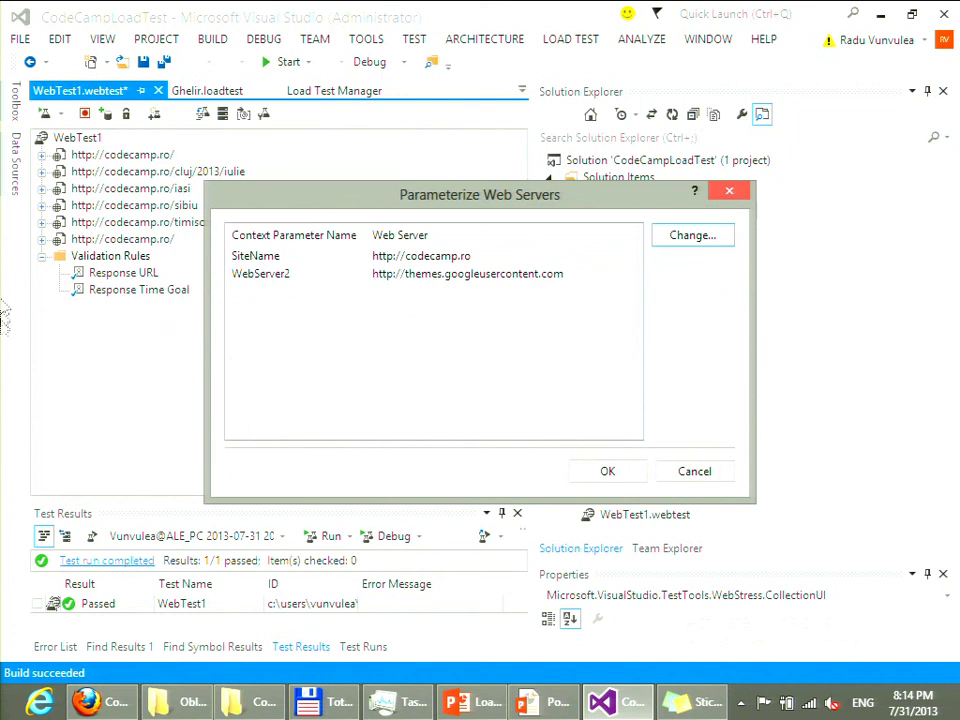
{"action": "left_click", "coordinate": [248, 274]}
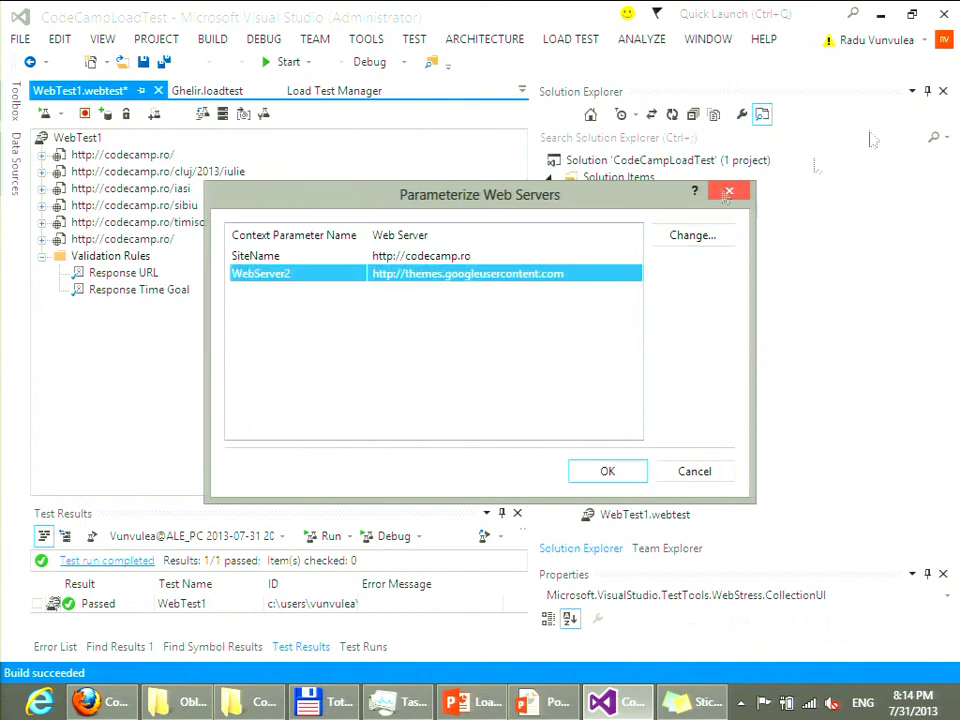
{"action": "left_click", "coordinate": [693, 236]}
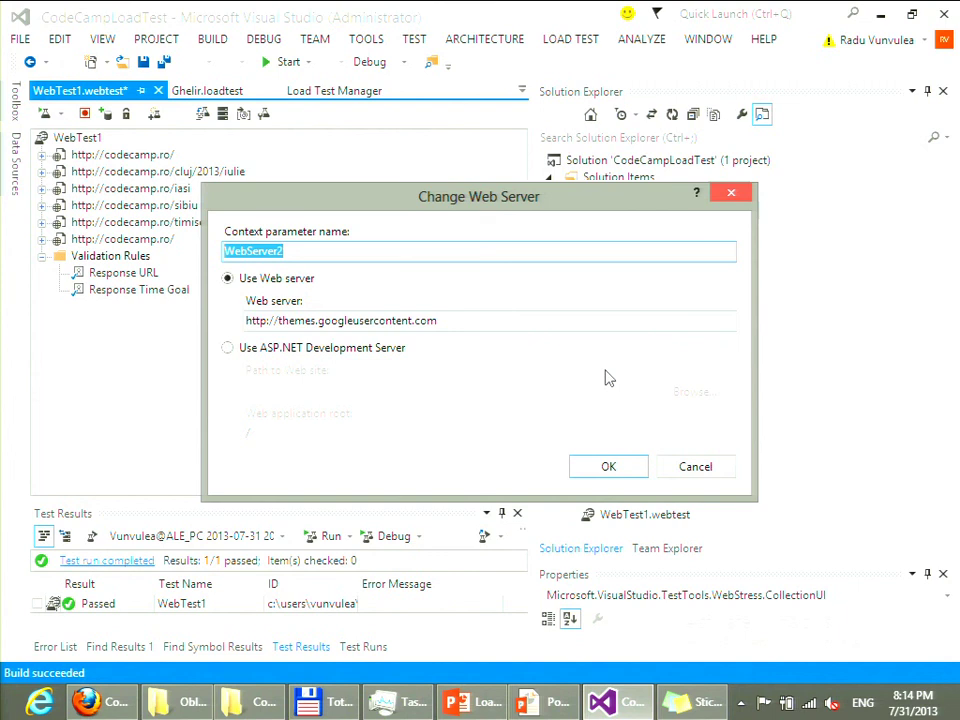
{"action": "type", "text": "GoogleUserContent"}
{"action": "key", "text": "Return"}
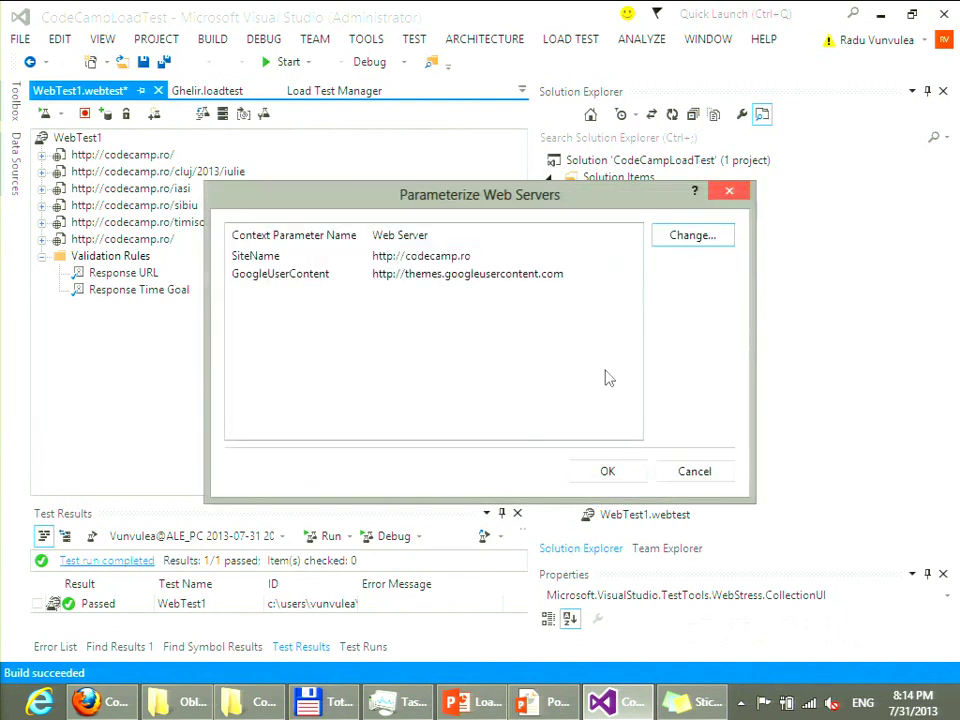
{"action": "left_click", "coordinate": [608, 472]}
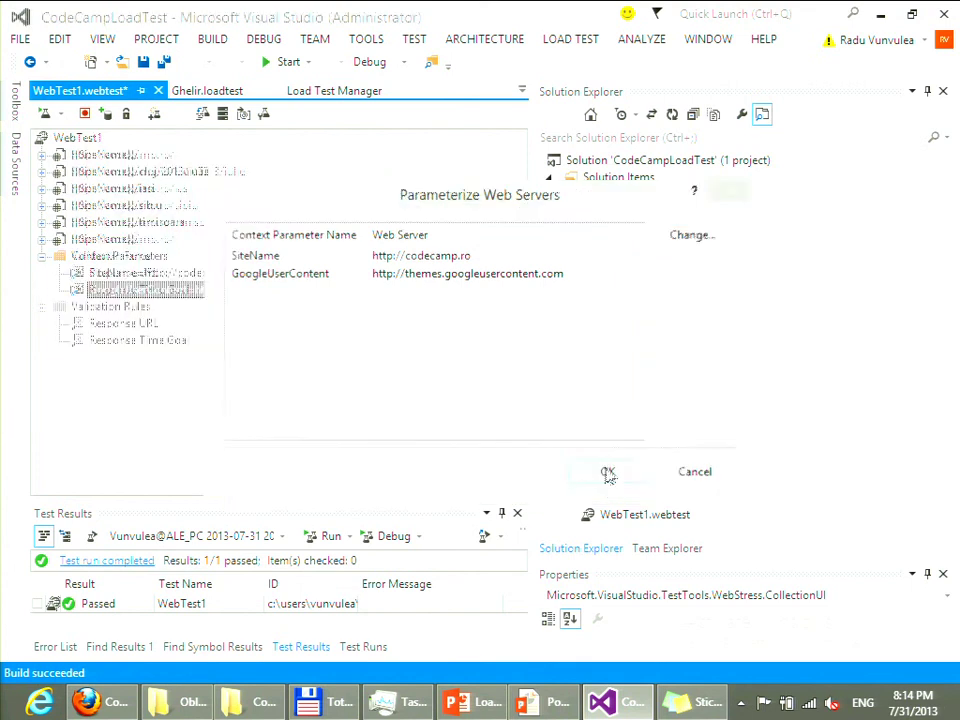
Collapse the Context Parameters and Validation Rules folders and select the first request of WebTest1
{"action": "left_click", "coordinate": [110, 256]}
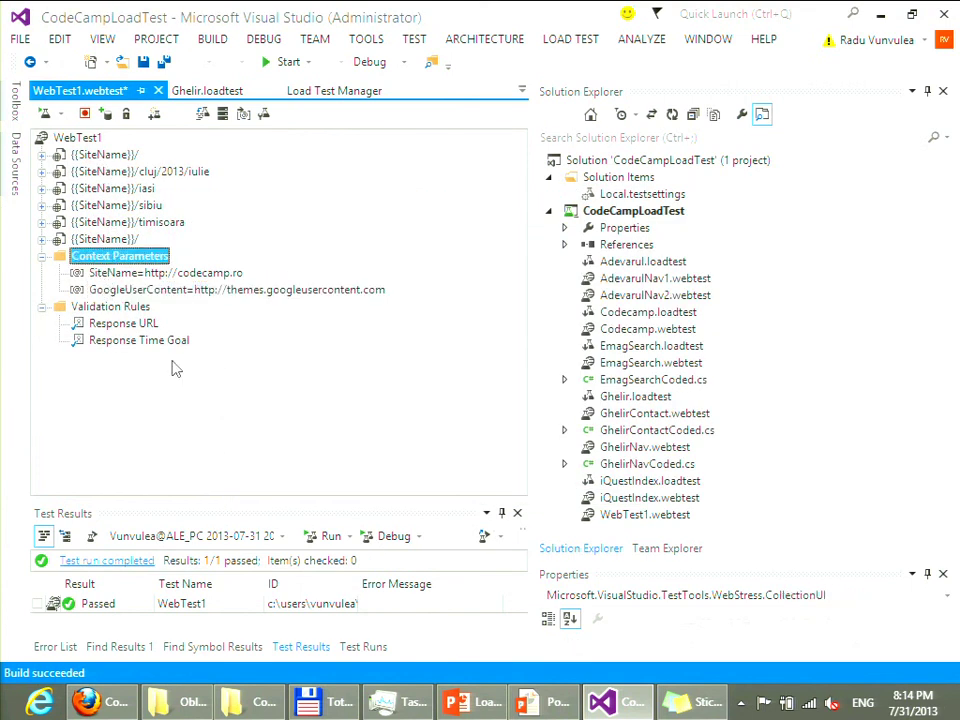
{"action": "key", "text": "Left"}
{"action": "key", "text": "Down"}
{"action": "key", "text": "Left"}
{"action": "key", "text": "Up"}
{"action": "key", "text": "Up"}
{"action": "key", "text": "Up"}
{"action": "key", "text": "Up"}
{"action": "key", "text": "Up"}
{"action": "key", "text": "Up"}
{"action": "key", "text": "Up"}
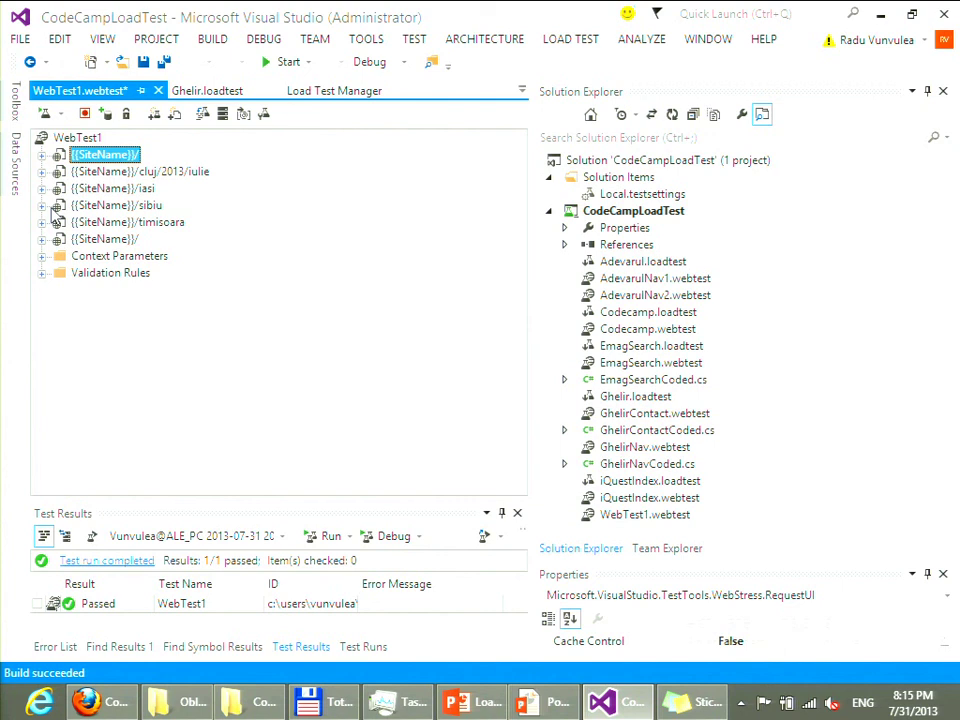
Generate a coded web performance test named WebTest1Coded from WebTest1
{"action": "left_click", "coordinate": [211, 116]}
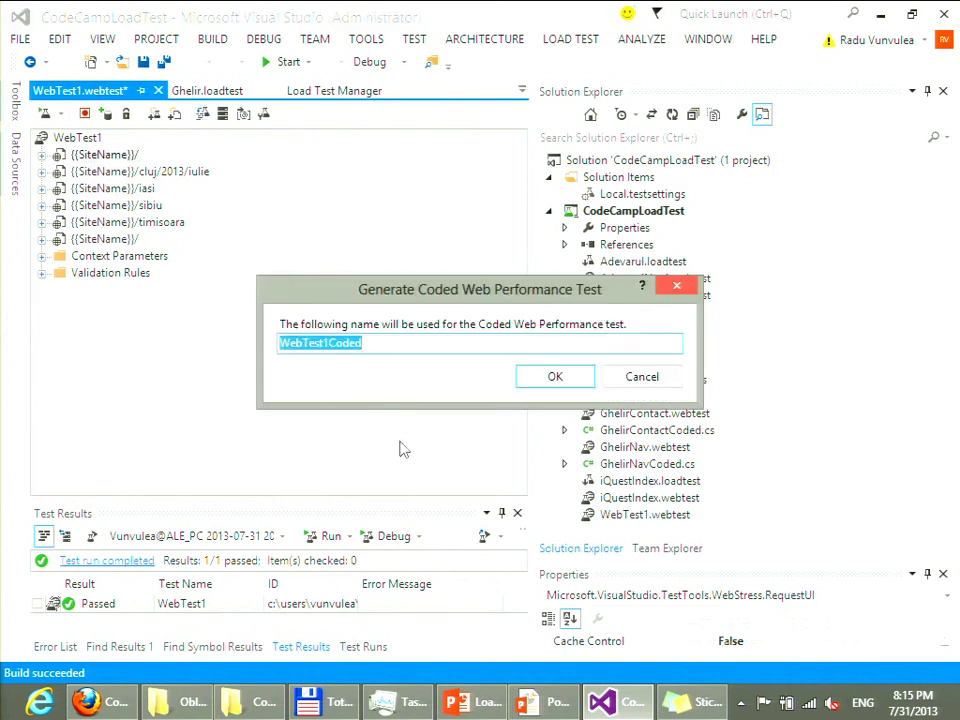
{"action": "left_click", "coordinate": [551, 378]}
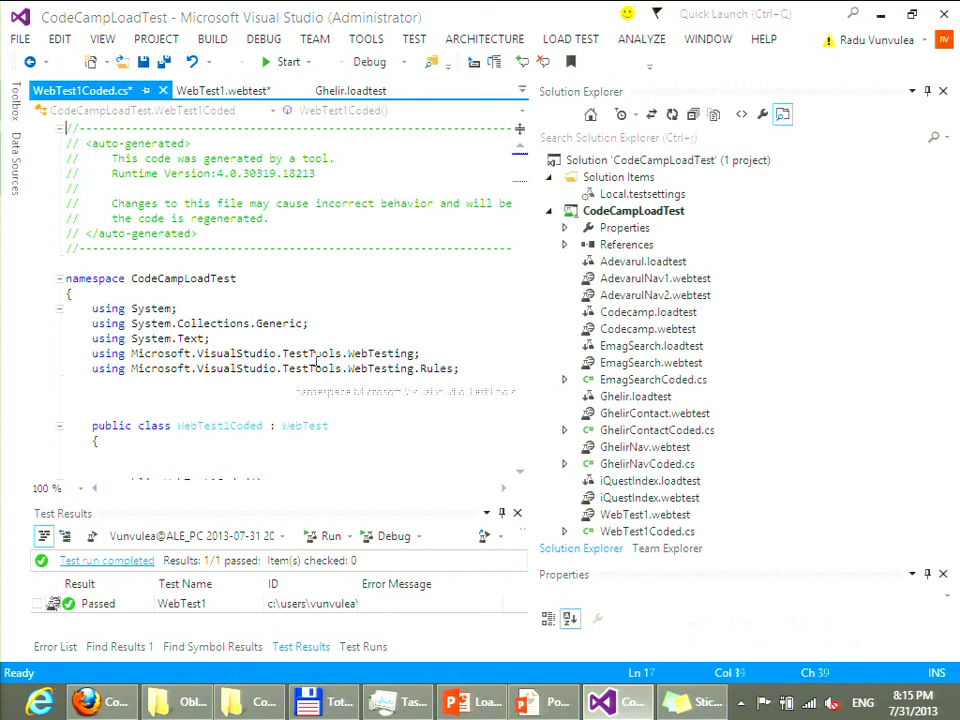
Widen and enlarge the code editor to examine the context parameters, validation rules and requests in WebTest1Coded.cs
{"action": "scroll", "coordinate": [408, 315], "scroll_direction": "down", "scroll_amount": 3}
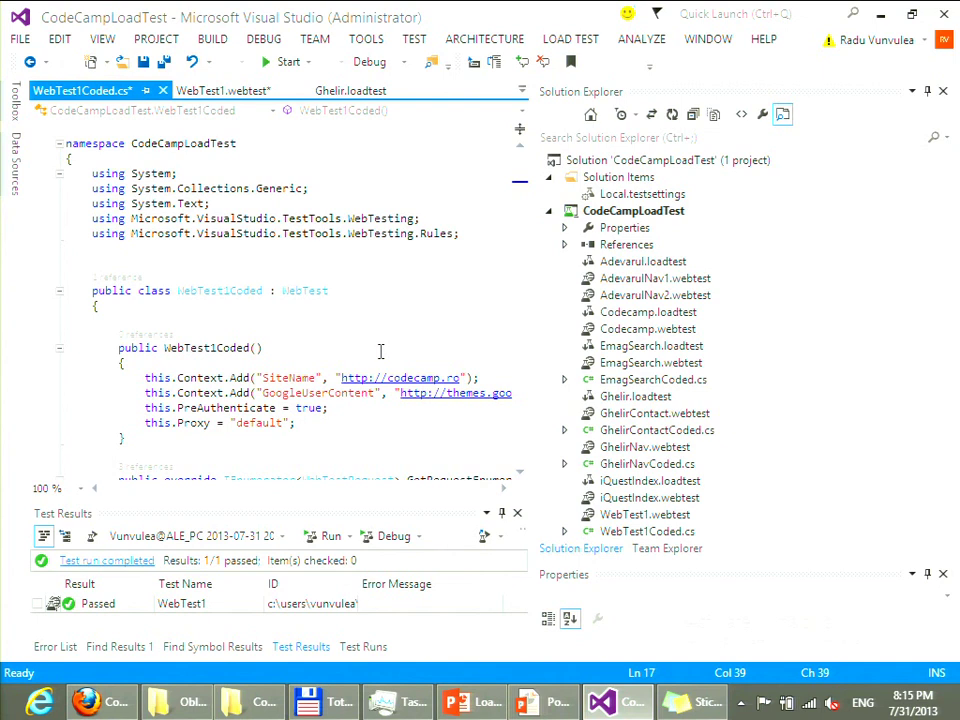
{"action": "scroll", "coordinate": [380, 350], "scroll_direction": "down", "scroll_amount": 7}
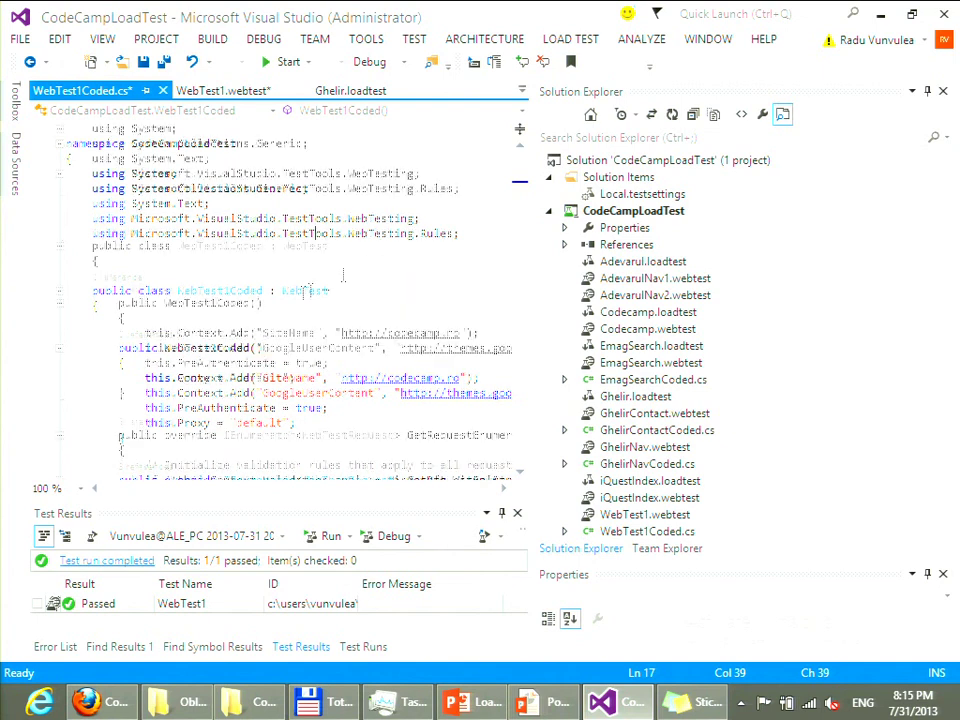
{"action": "scroll", "coordinate": [322, 282], "scroll_direction": "right", "scroll_amount": 3}
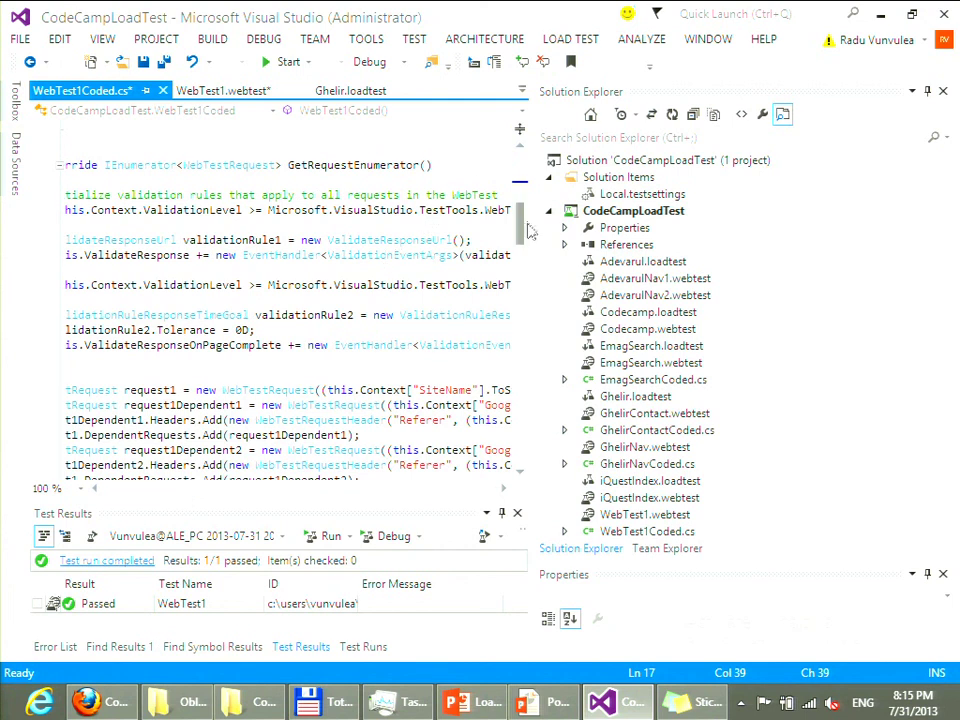
{"action": "left_click_drag", "start_coordinate": [530, 232], "coordinate": [735, 232]}
{"action": "scroll", "coordinate": [240, 330], "scroll_direction": "up", "scroll_amount": 3}
{"action": "scroll", "coordinate": [240, 330], "scroll_direction": "down", "scroll_amount": 2}
{"action": "scroll", "coordinate": [284, 398], "scroll_direction": "down", "scroll_amount": 4}
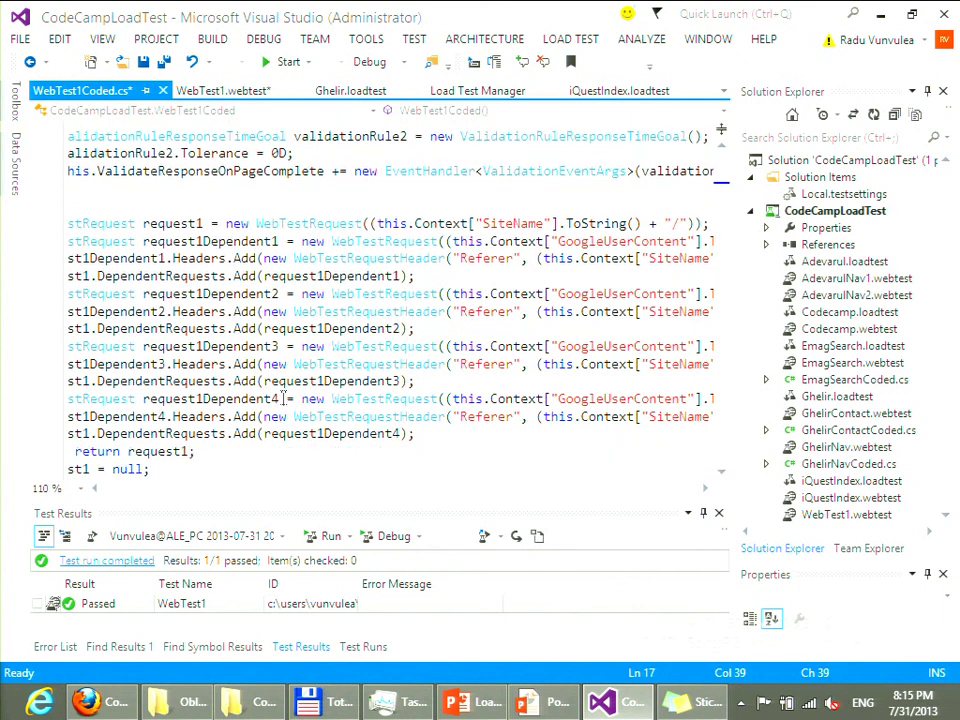
{"action": "left_click", "coordinate": [247, 489]}
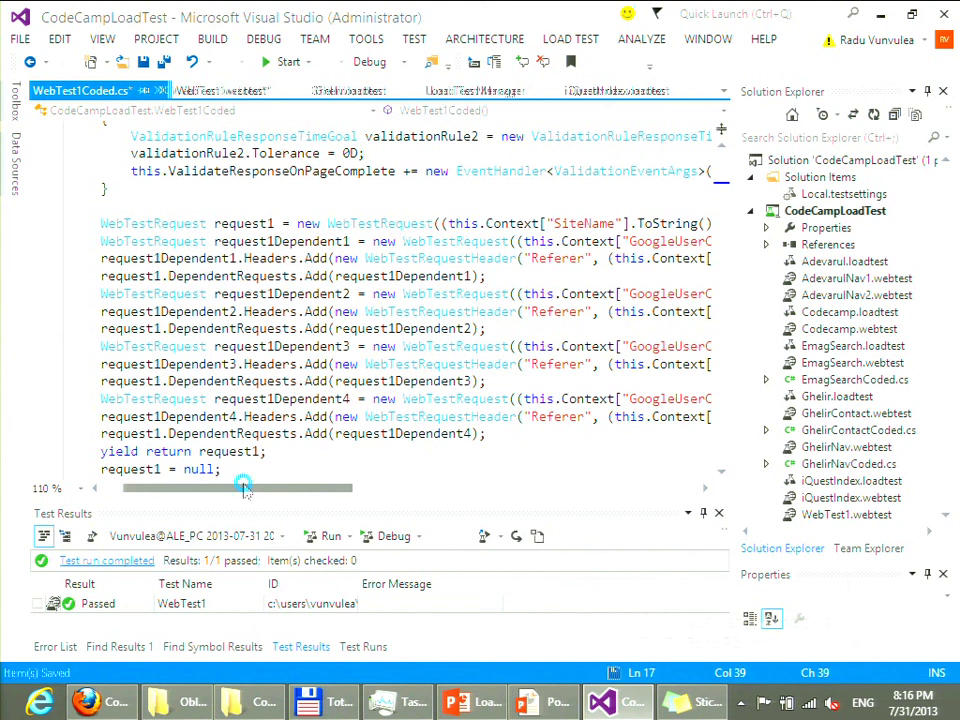
Start a For Loop rule in WebTest1 with context parameter i, terminating value 10 and increment value 1
{"action": "key", "text": "ctrl+Tab"}
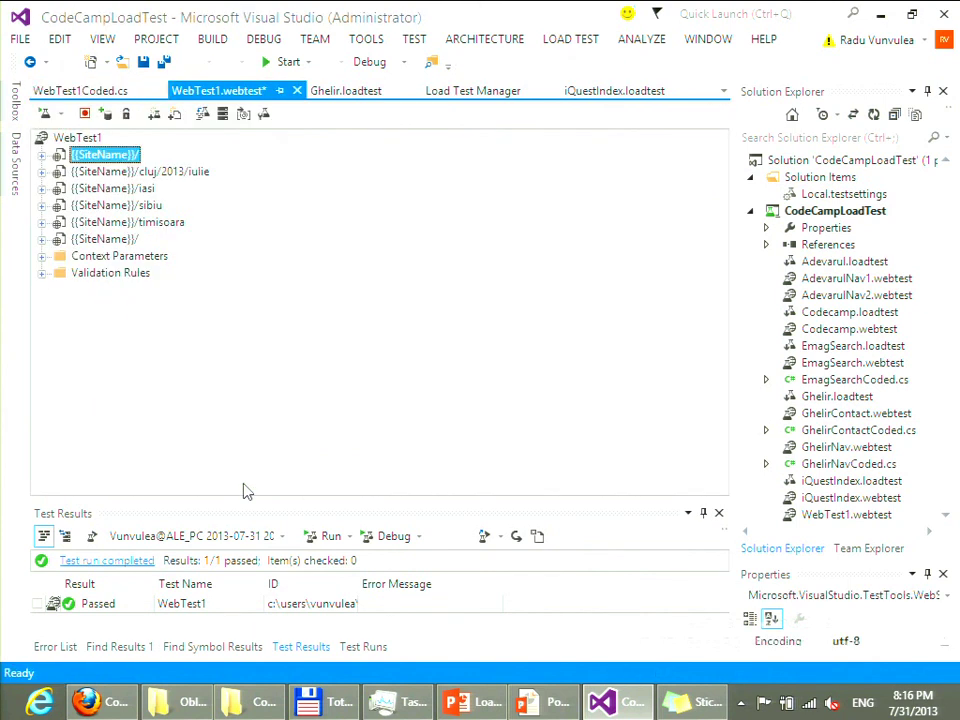
{"action": "right_click", "coordinate": [86, 142]}
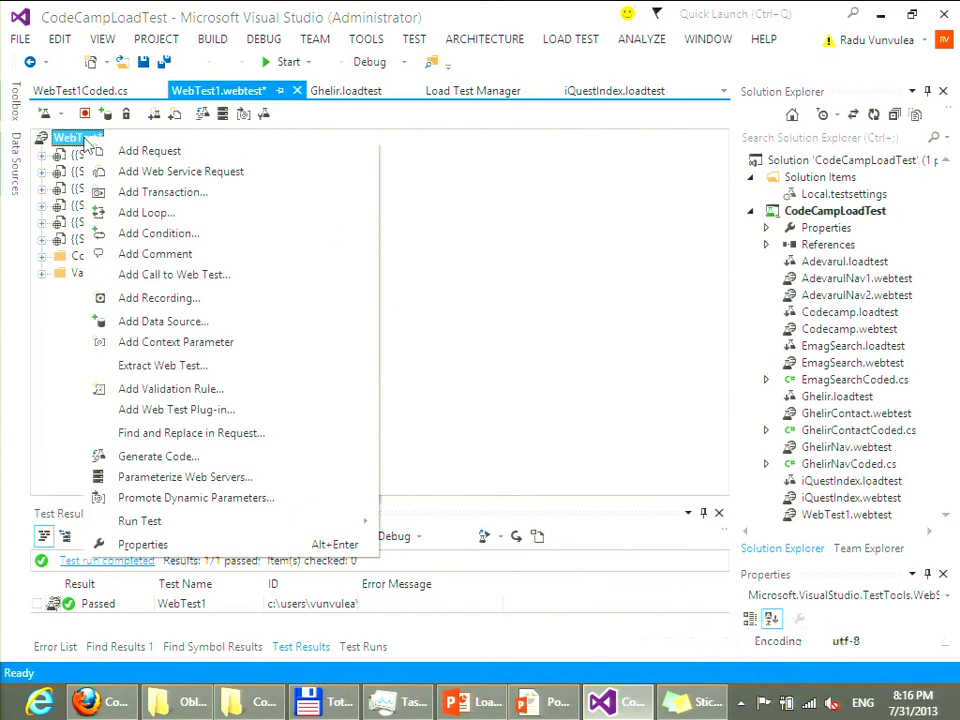
{"action": "left_click", "coordinate": [148, 212]}
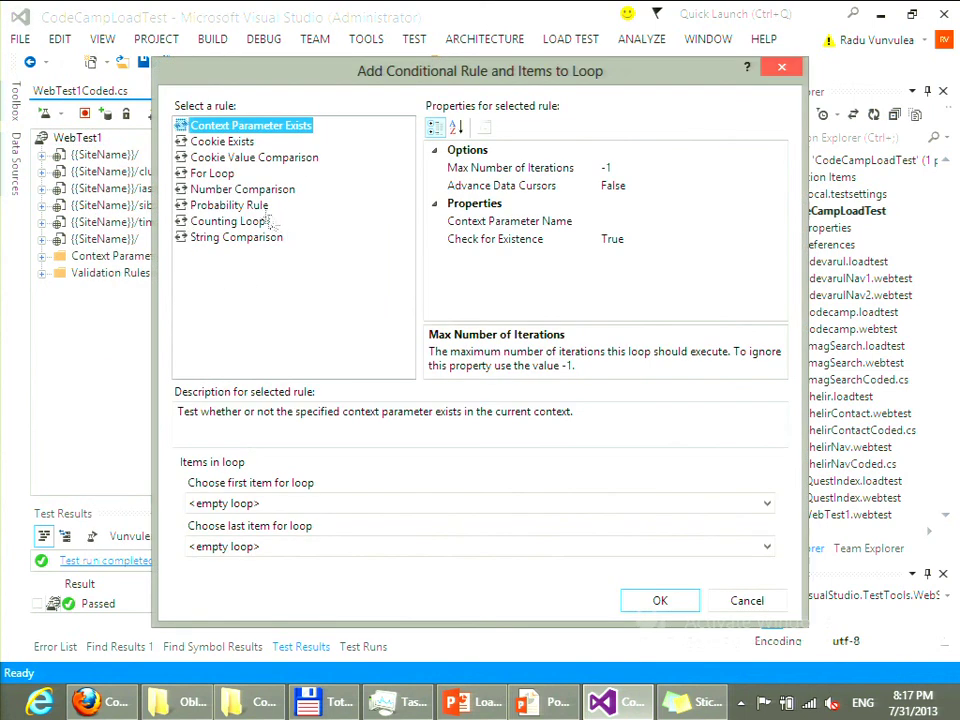
{"action": "left_click", "coordinate": [229, 176]}
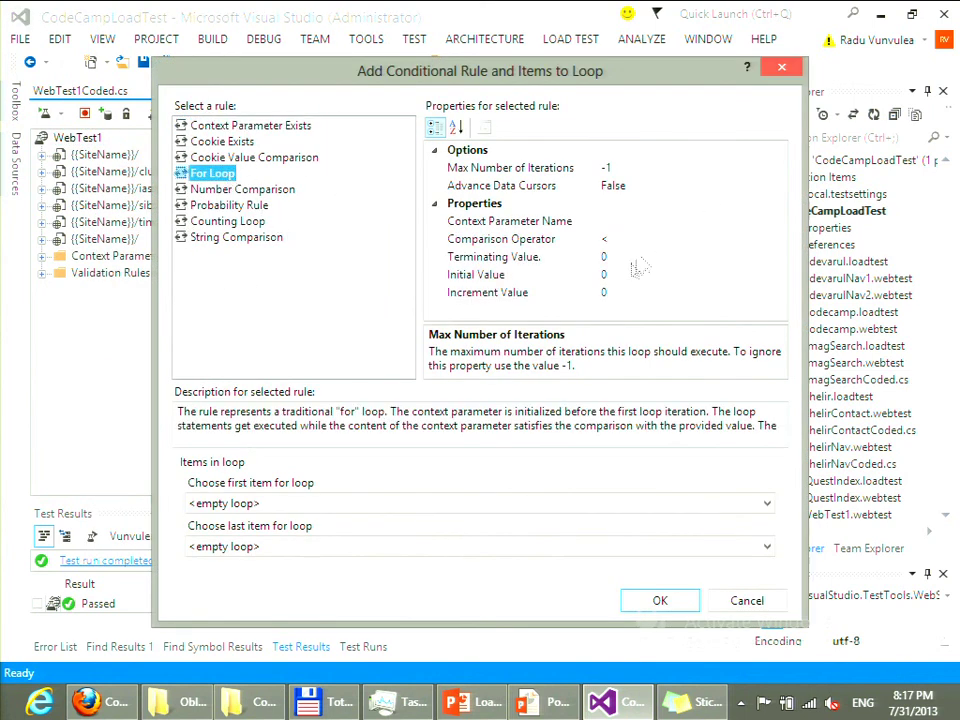
{"action": "left_click", "coordinate": [626, 219]}
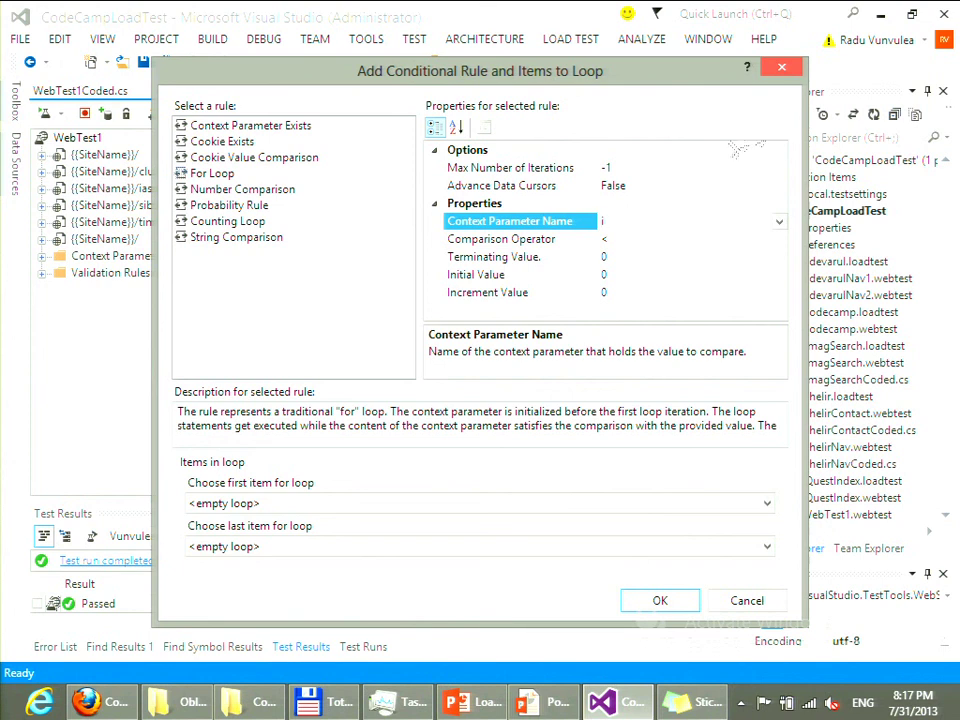
{"action": "type", "text": "i"}
{"action": "left_click", "coordinate": [648, 257]}
{"action": "type", "text": "10"}
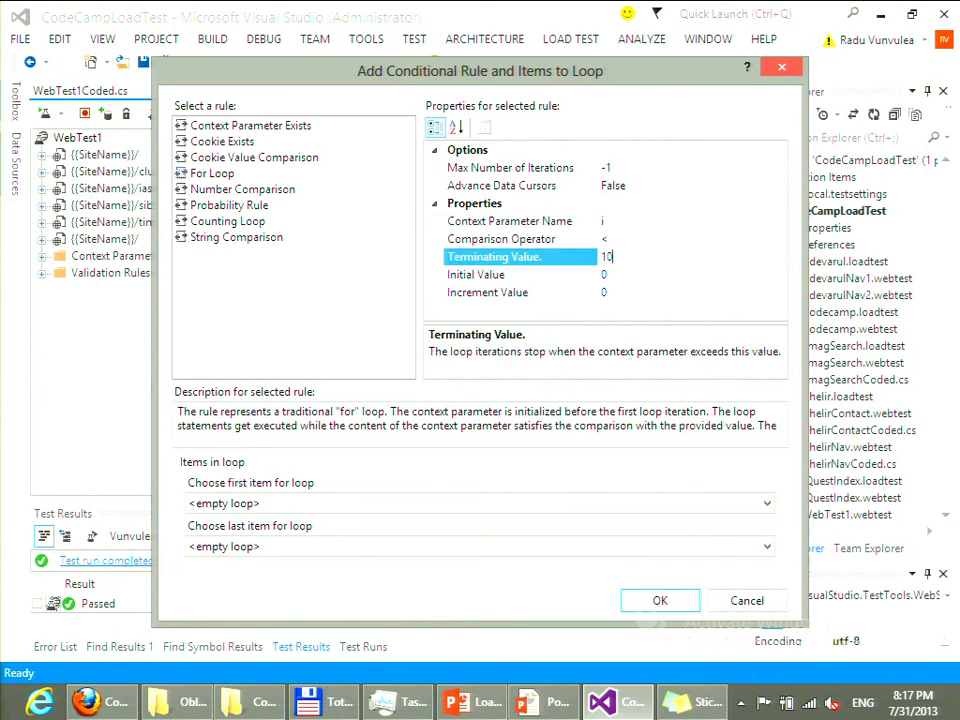
{"action": "left_click", "coordinate": [602, 274]}
{"action": "left_click", "coordinate": [606, 292]}
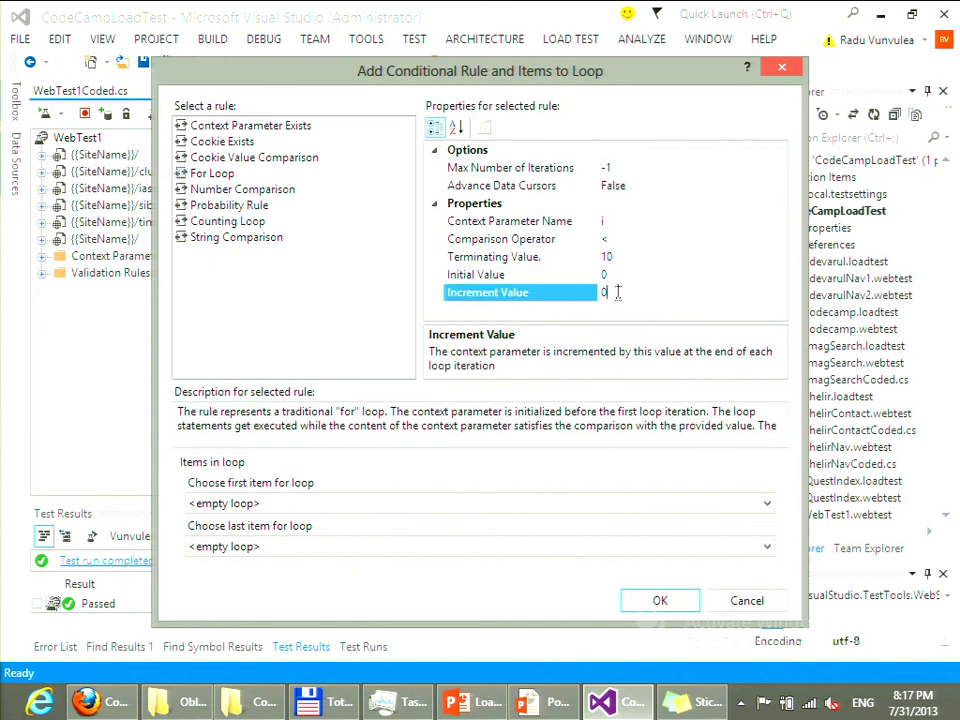
{"action": "type", "text": "1"}
Set the loop's first item to {{SiteName}}/sibiu and last item to {{SiteName}}/timisoara, and add the loop to the test
{"action": "left_click", "coordinate": [311, 503]}
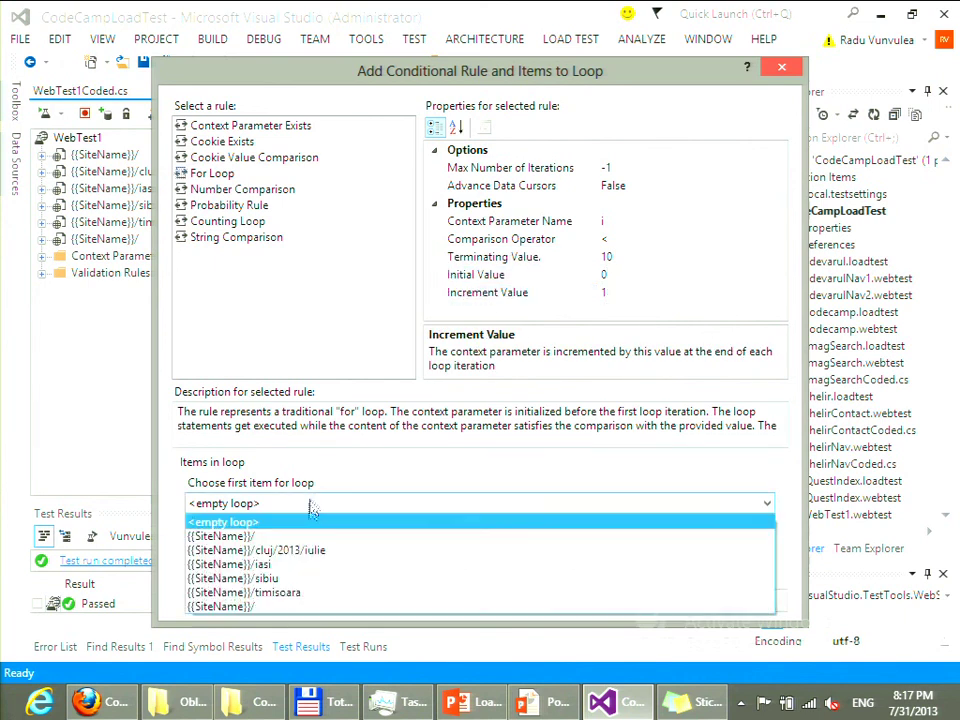
{"action": "left_click", "coordinate": [369, 578]}
{"action": "left_click", "coordinate": [326, 547]}
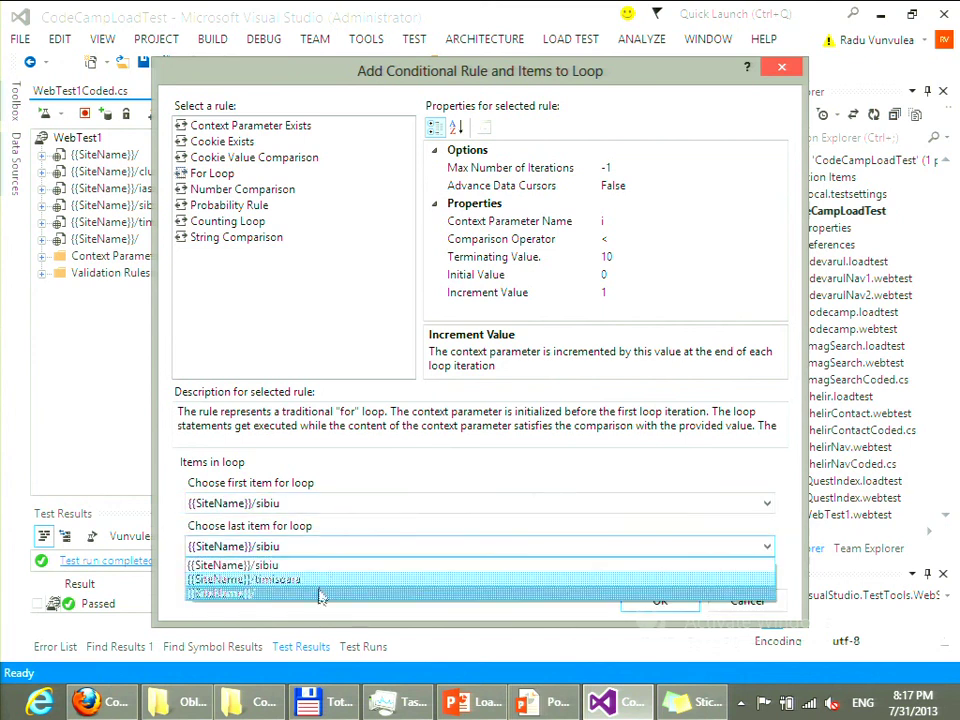
{"action": "left_click", "coordinate": [320, 580]}
{"action": "left_click", "coordinate": [680, 600]}
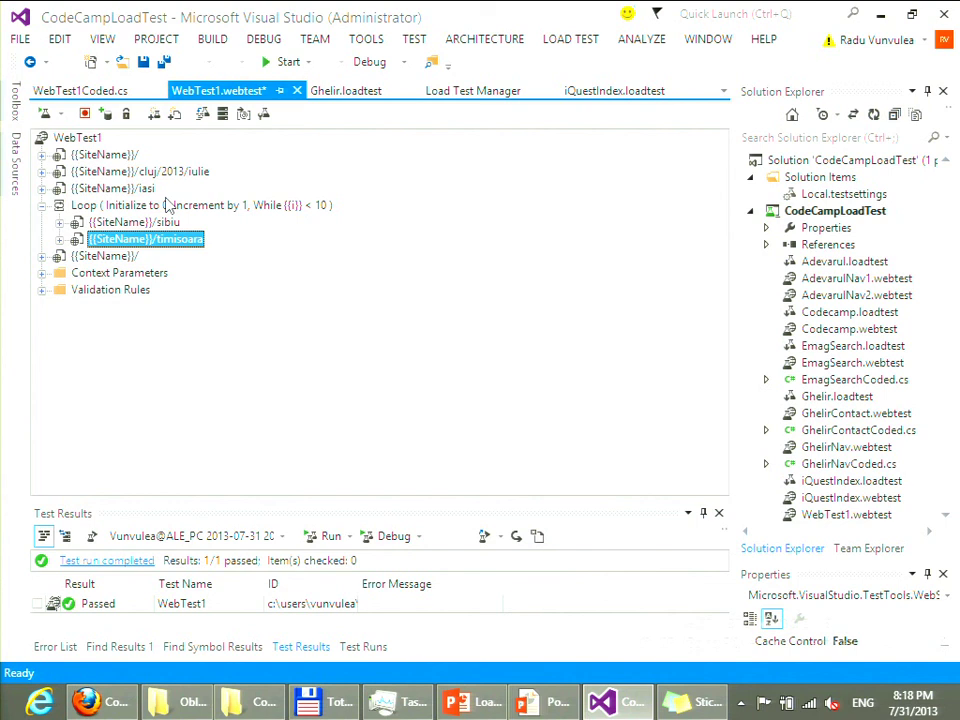
{"action": "right_click", "coordinate": [82, 139]}
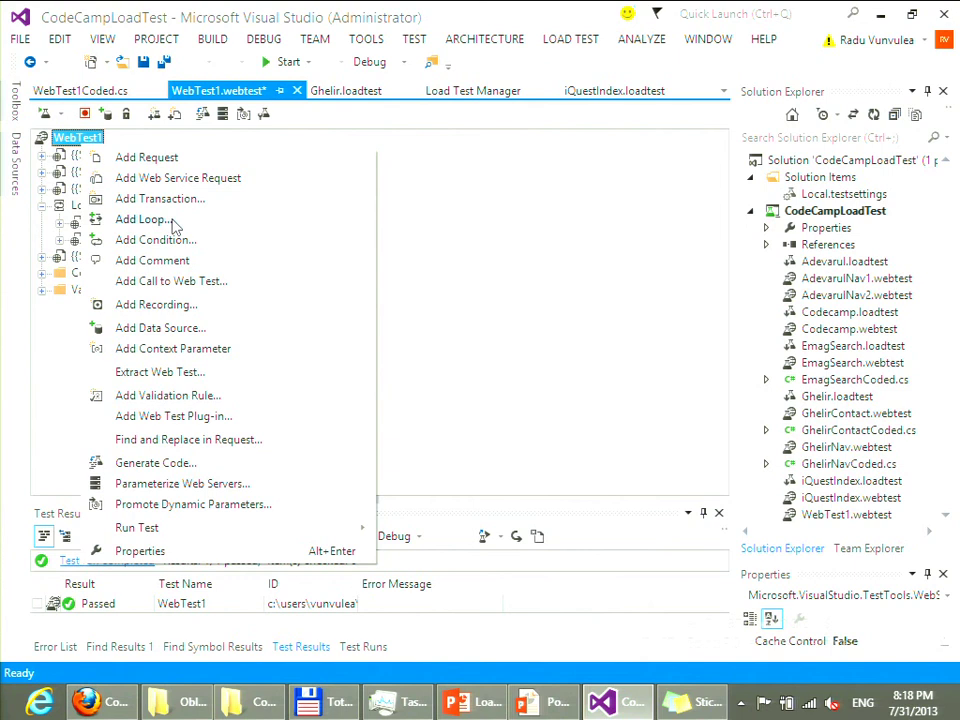
{"action": "left_click", "coordinate": [152, 240]}
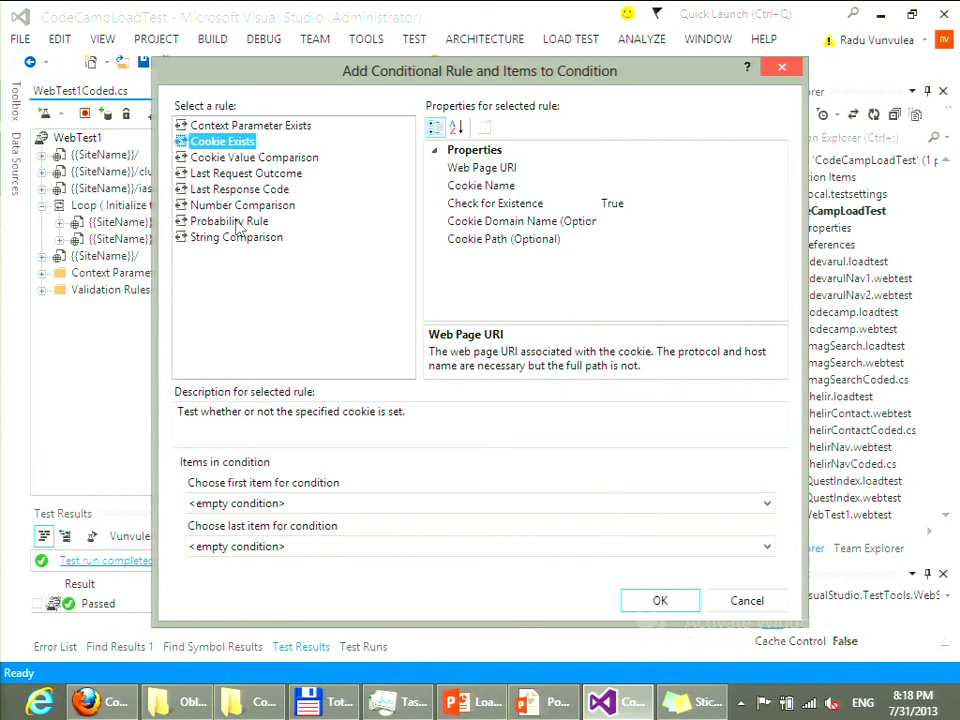
{"action": "key", "text": "Escape"}
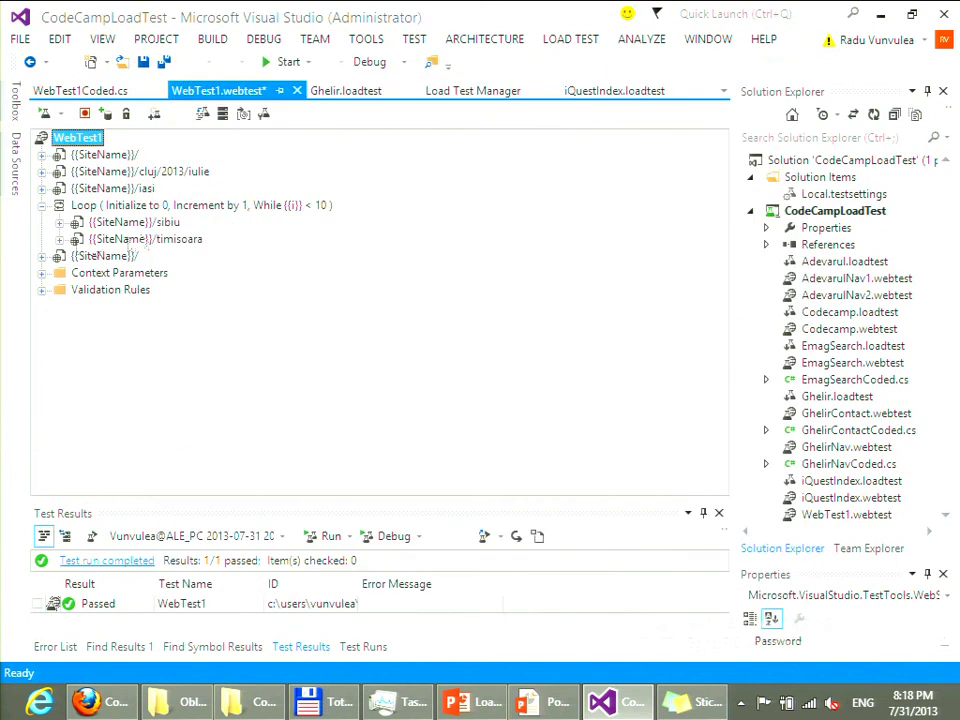
Set Local.testsettings to run tests using the local computer or a test controller, and run WebTest1
{"action": "left_click", "coordinate": [44, 114]}
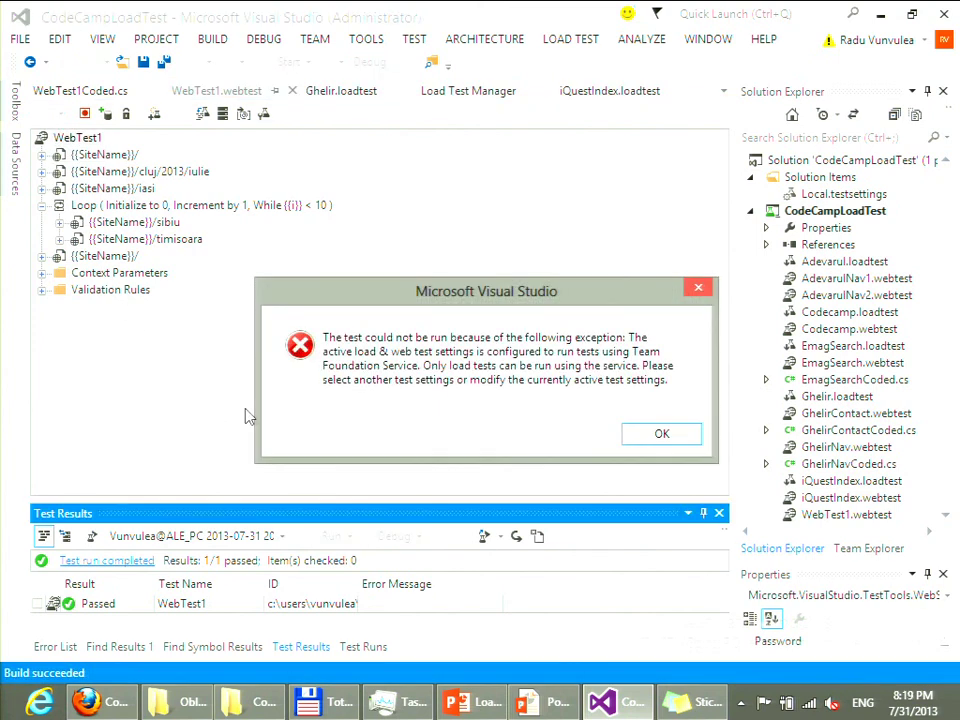
{"action": "left_click", "coordinate": [662, 433]}
{"action": "double_click", "coordinate": [822, 195]}
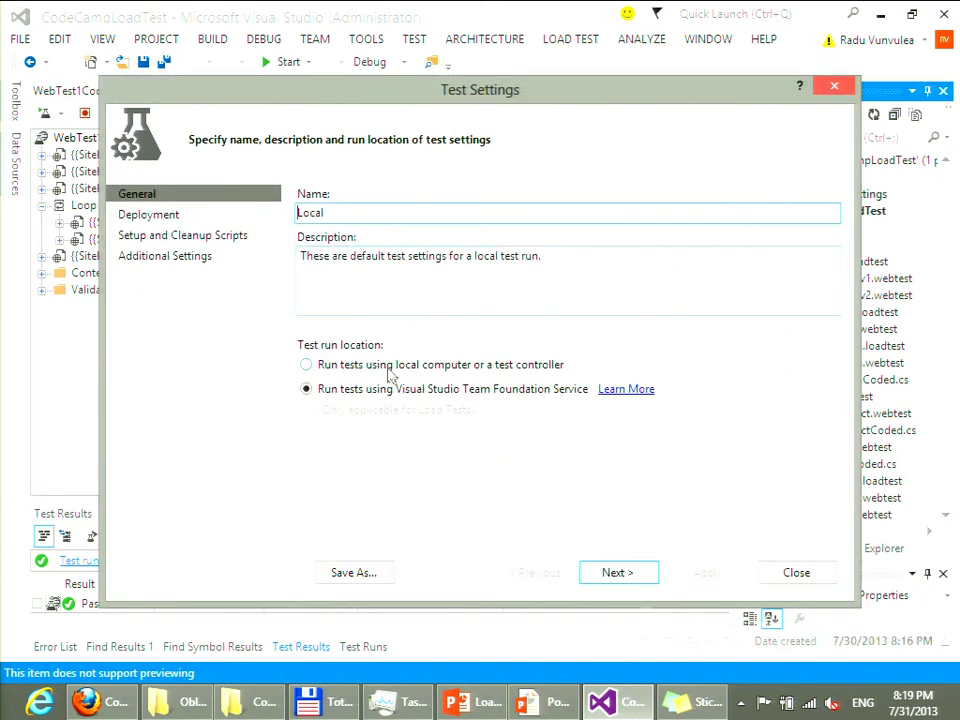
{"action": "left_click", "coordinate": [328, 366]}
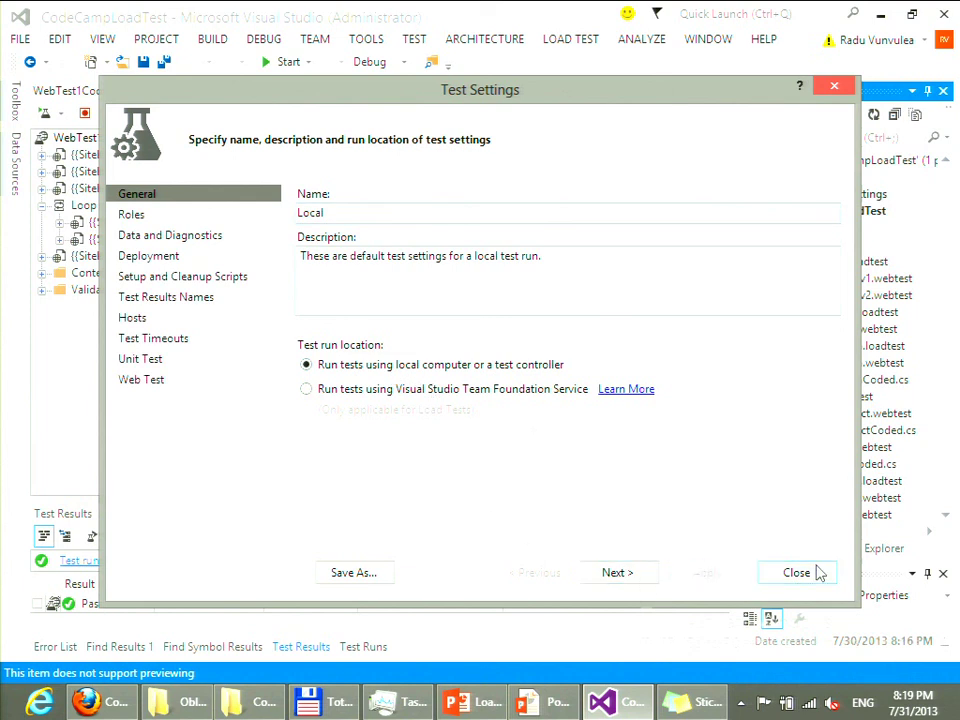
{"action": "left_click", "coordinate": [796, 572]}
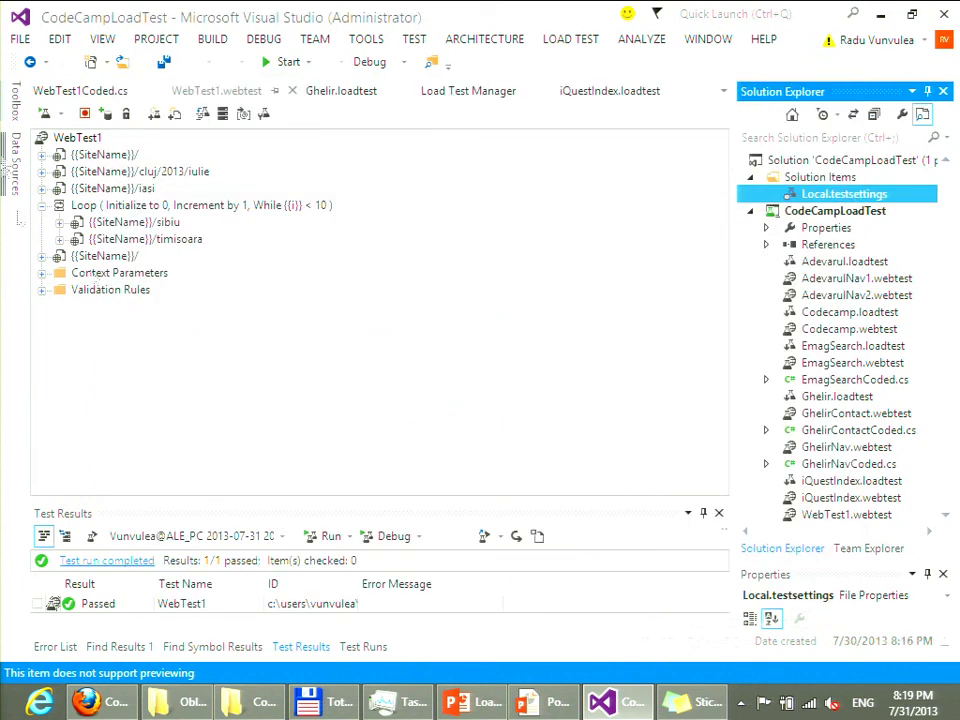
{"action": "left_click", "coordinate": [43, 116]}
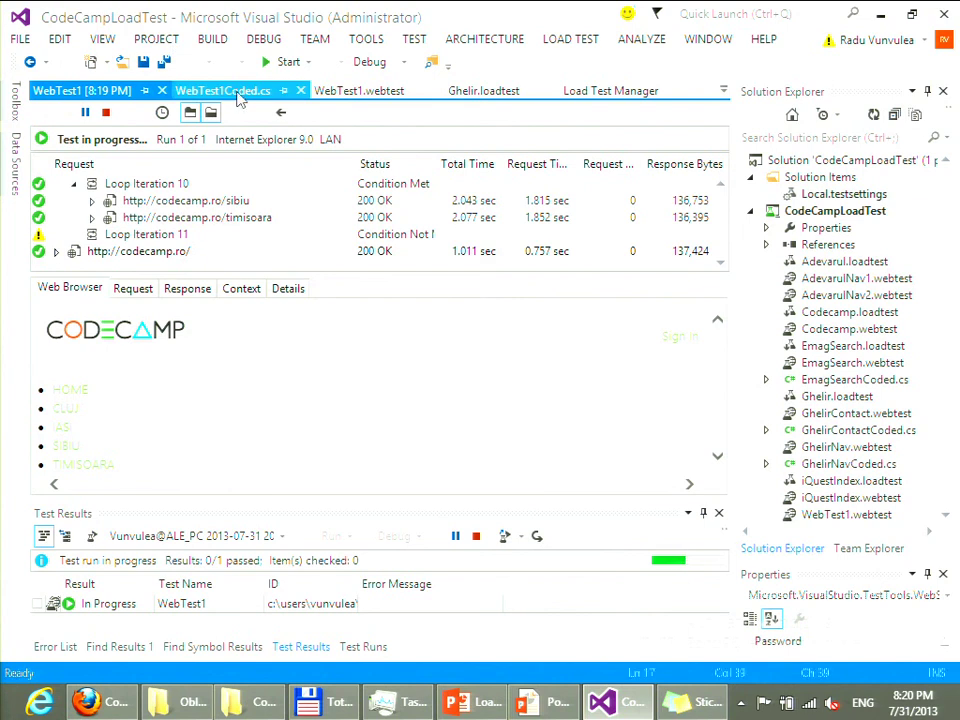
Close WebTest1Coded.cs and return to the WebTest1.webtest editor
{"action": "left_click", "coordinate": [225, 91]}
{"action": "left_click", "coordinate": [299, 91]}
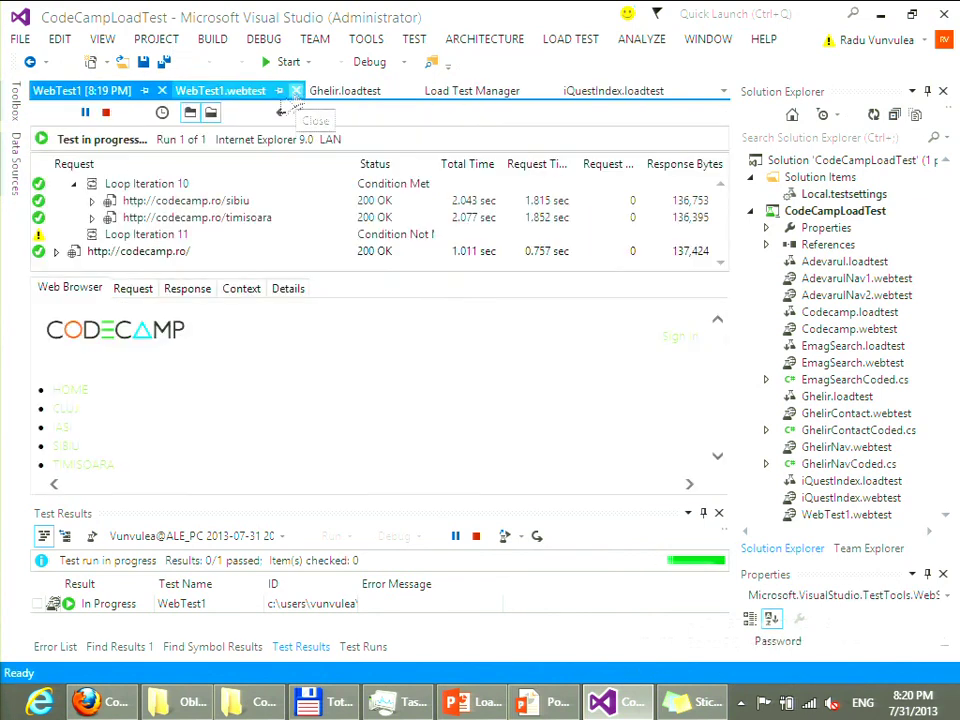
{"action": "left_click", "coordinate": [220, 91]}
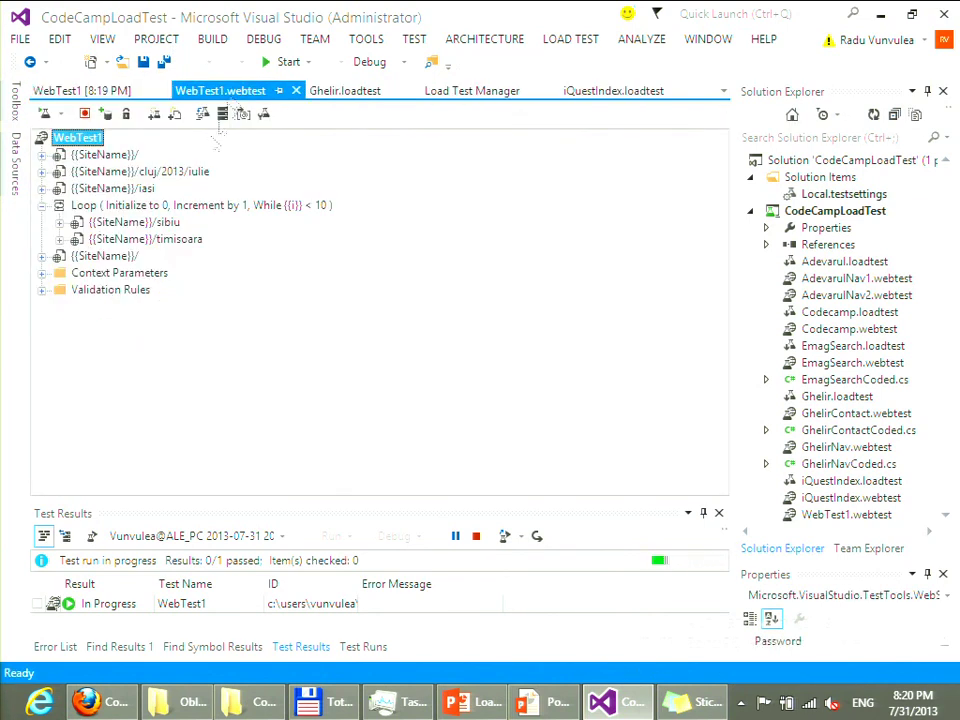
{"action": "left_click", "coordinate": [115, 190]}
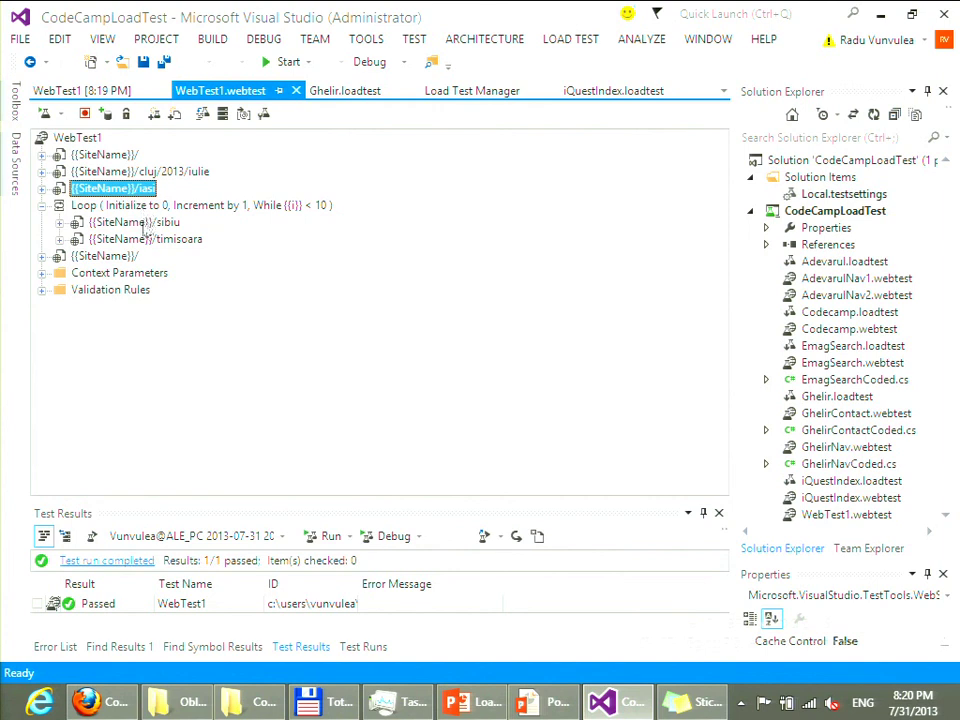
{"action": "left_click", "coordinate": [146, 223]}
{"action": "left_click", "coordinate": [148, 242]}
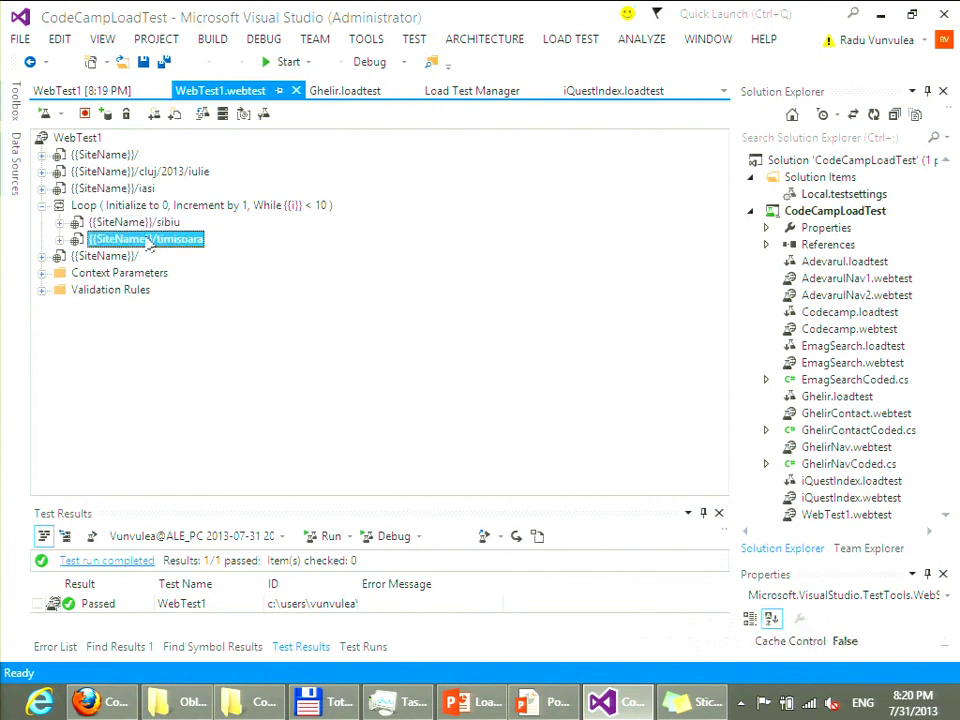
{"action": "left_click", "coordinate": [150, 224]}
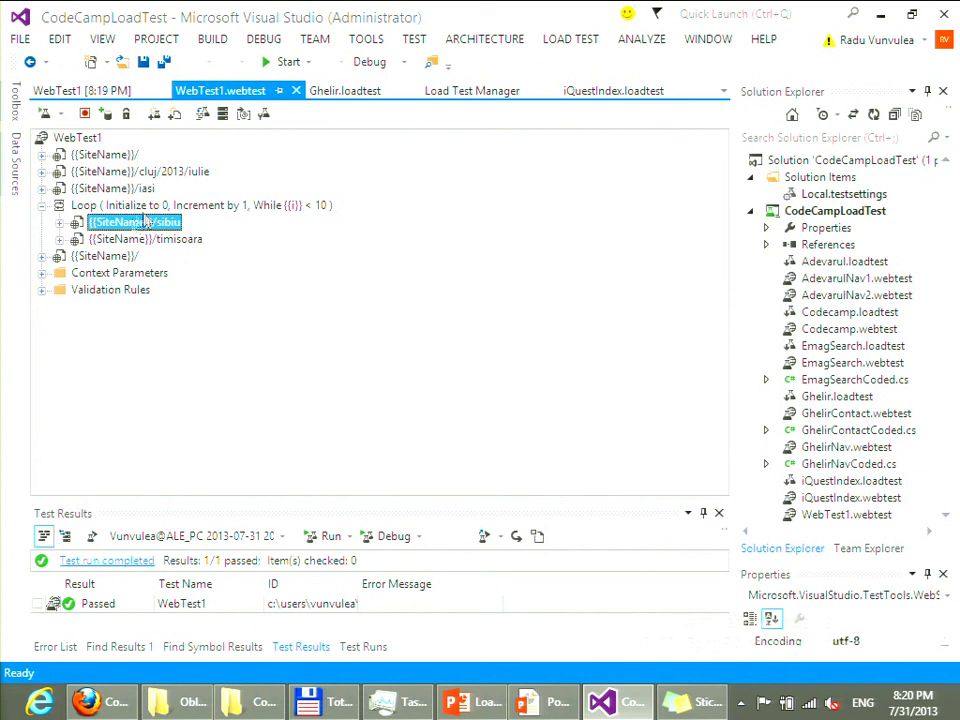
{"action": "left_click", "coordinate": [110, 155]}
{"action": "left_click", "coordinate": [130, 188]}
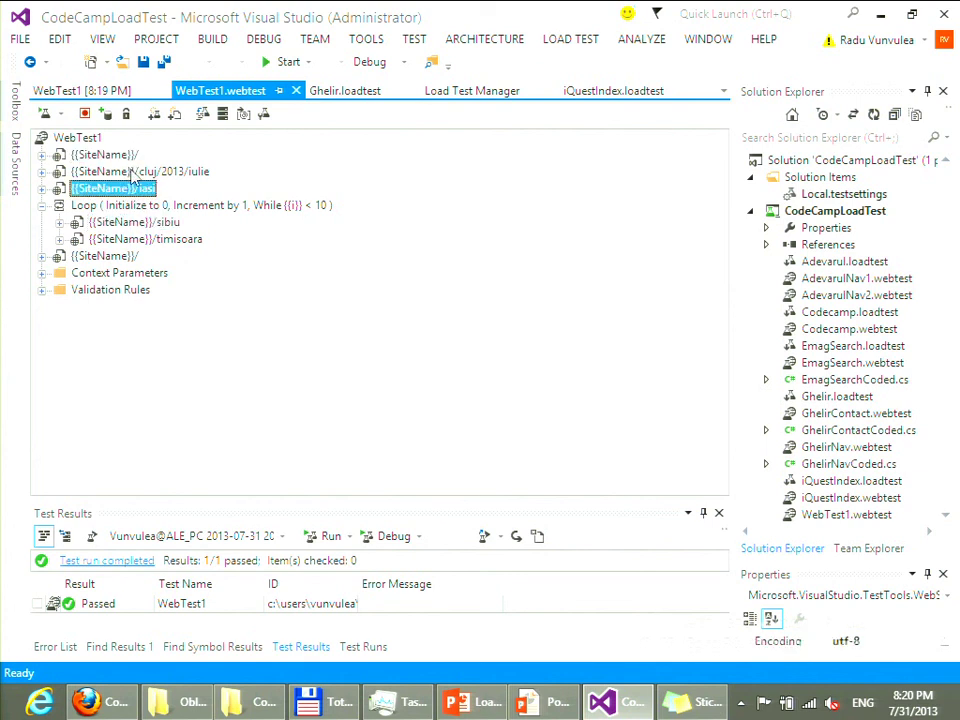
Extract the loop from WebTest1 into a separate web test named CodecampLoopTest
{"action": "left_click", "coordinate": [148, 205]}
{"action": "right_click", "coordinate": [150, 205]}
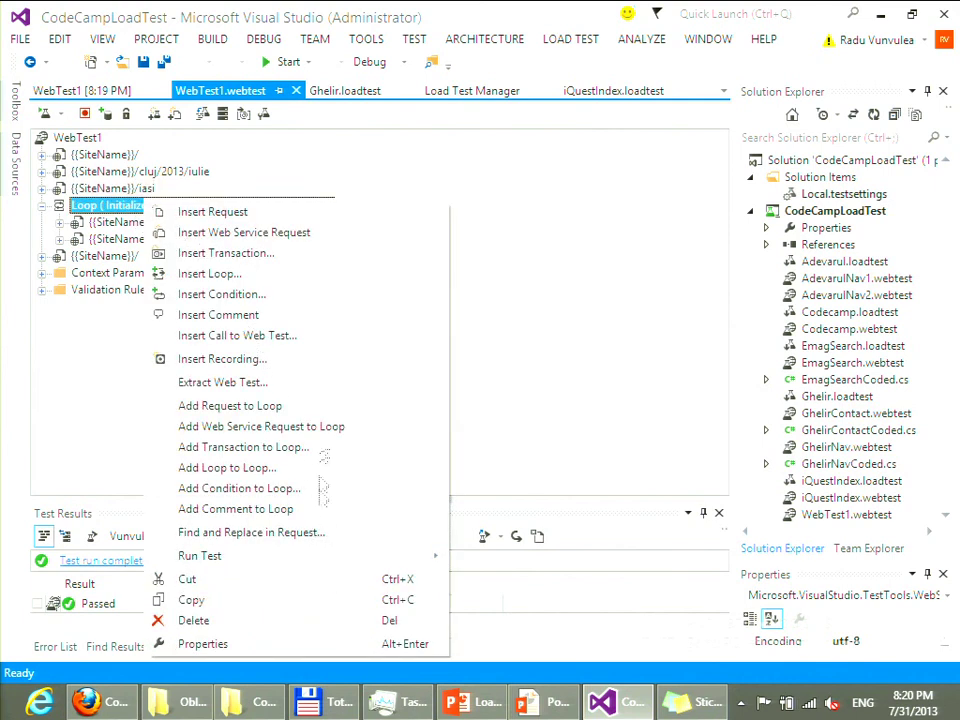
{"action": "left_click", "coordinate": [310, 386]}
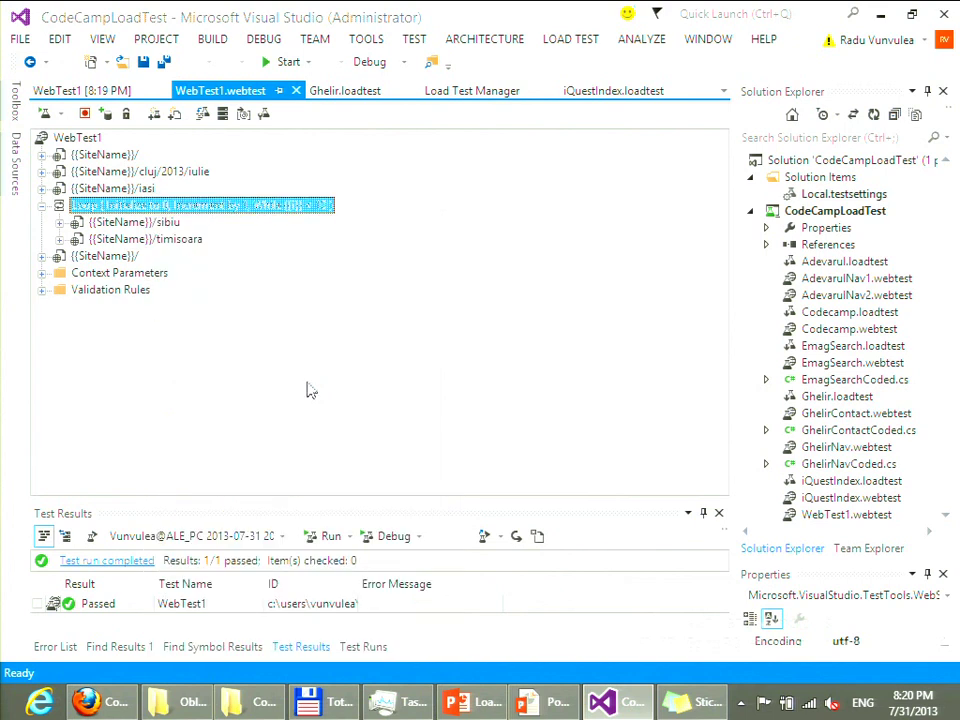
{"action": "type", "text": "CodecampLoopTest"}
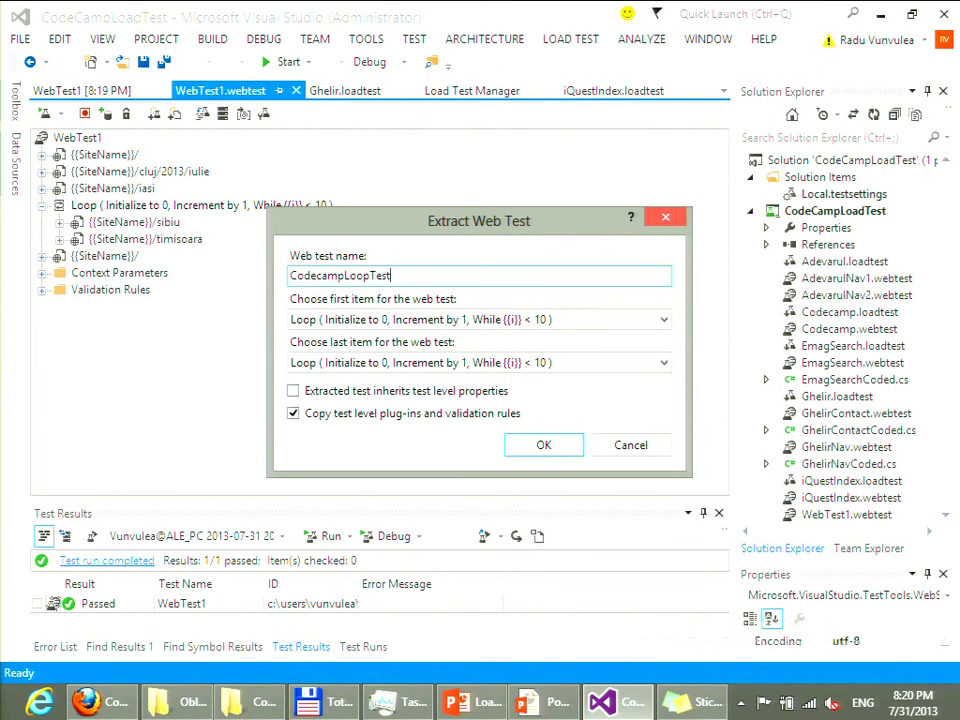
{"action": "key", "text": "Return"}
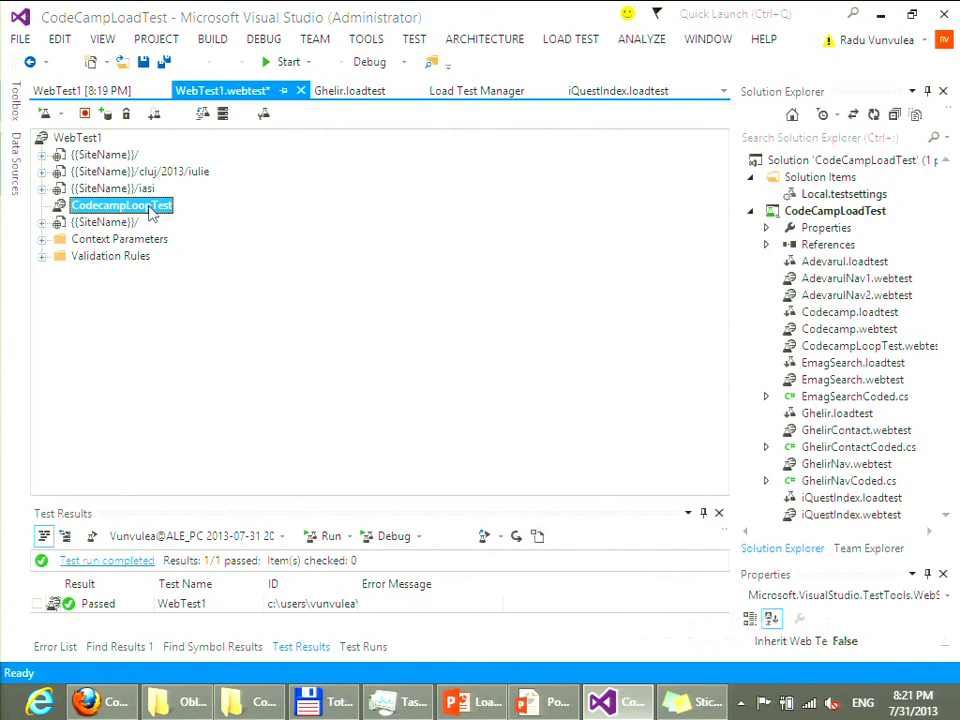
Check the loop iterations in the WebTest1 run results, close the results and save WebTest1.webtest
{"action": "left_click", "coordinate": [72, 90]}
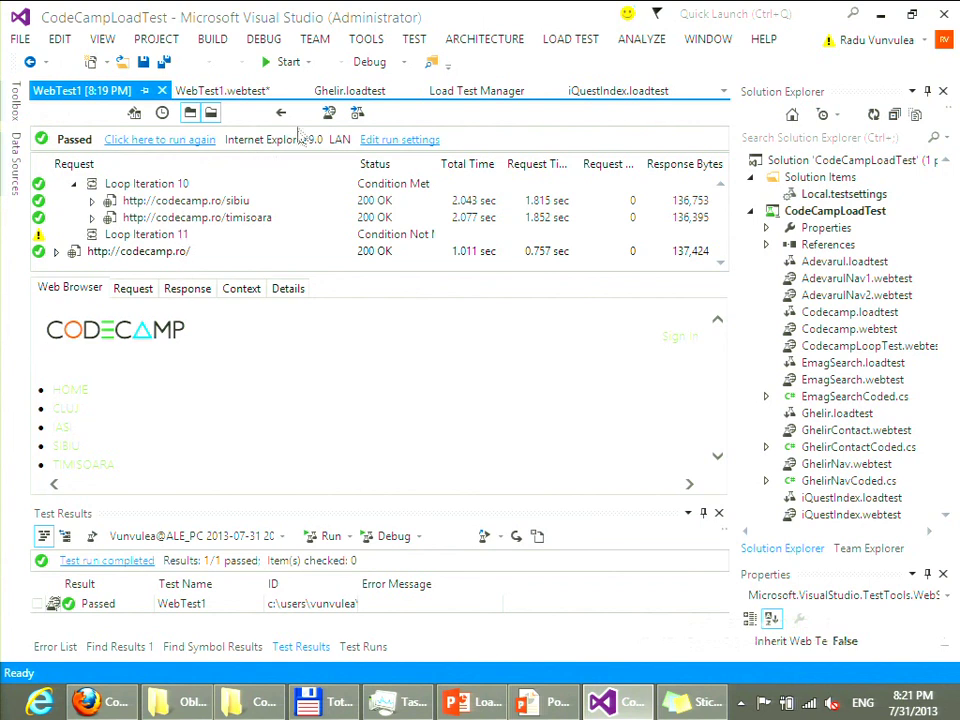
{"action": "scroll", "coordinate": [204, 383], "scroll_direction": "down", "scroll_amount": 2}
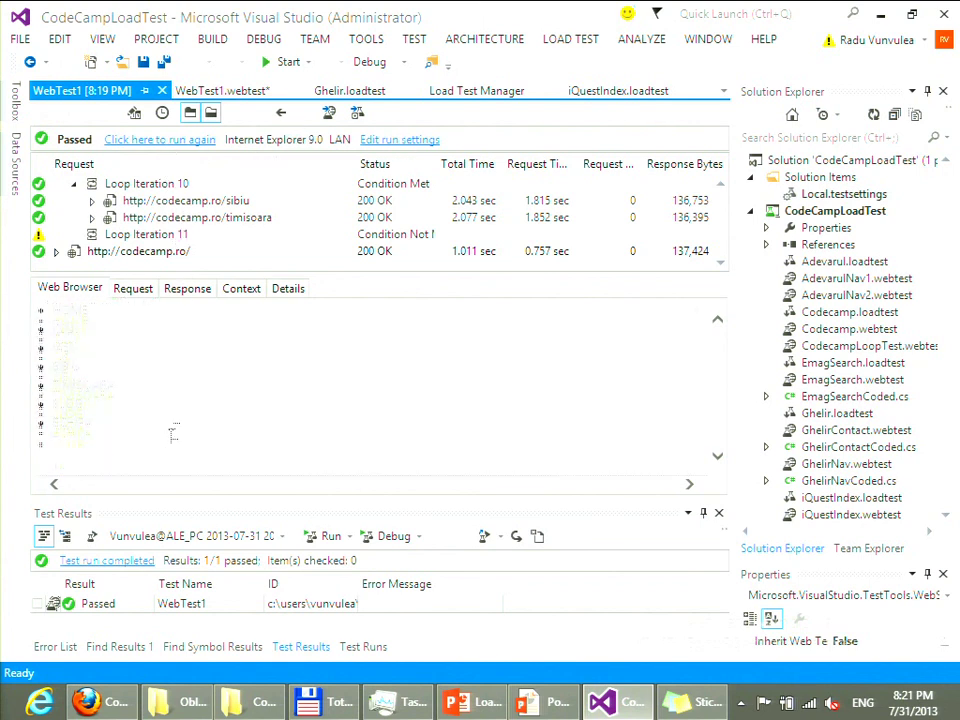
{"action": "scroll", "coordinate": [120, 165], "scroll_direction": "up", "scroll_amount": 2}
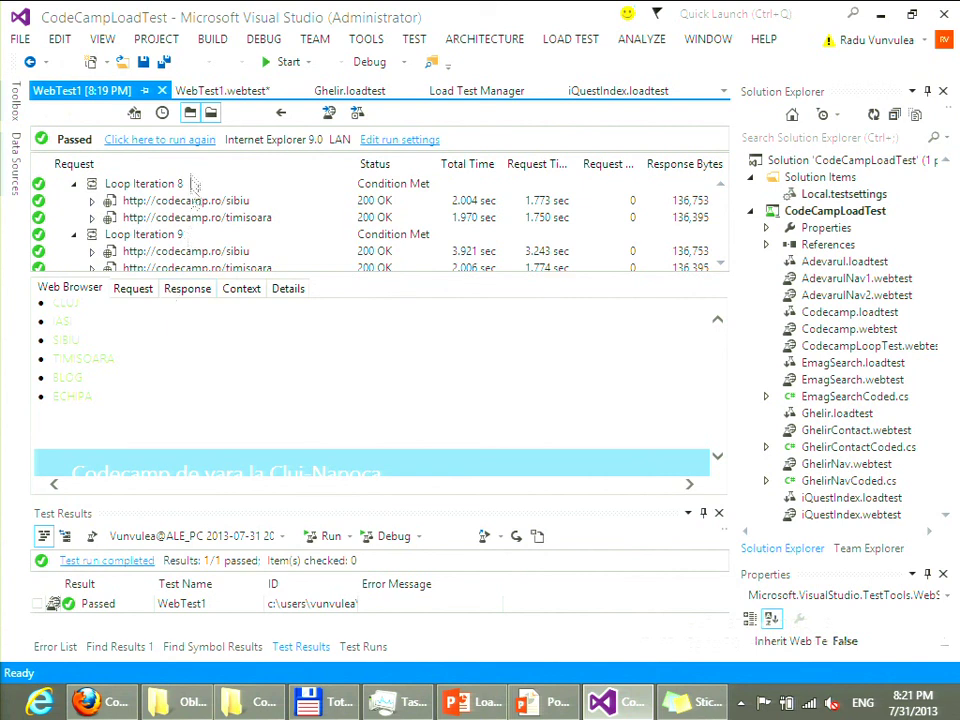
{"action": "key", "text": "ctrl+F4"}
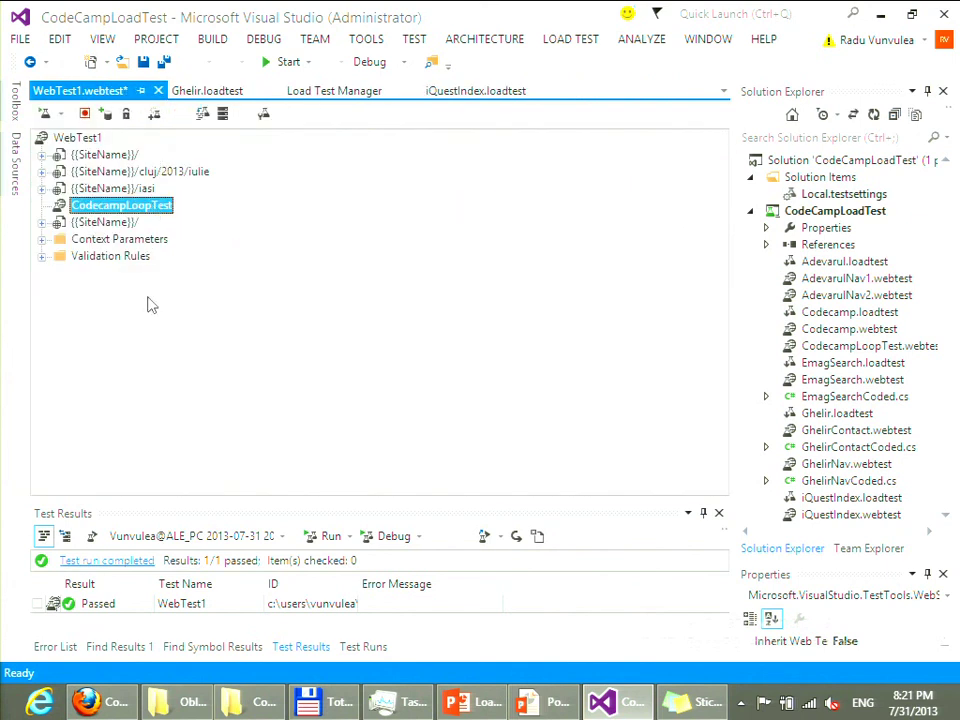
{"action": "key", "text": "ctrl+s"}
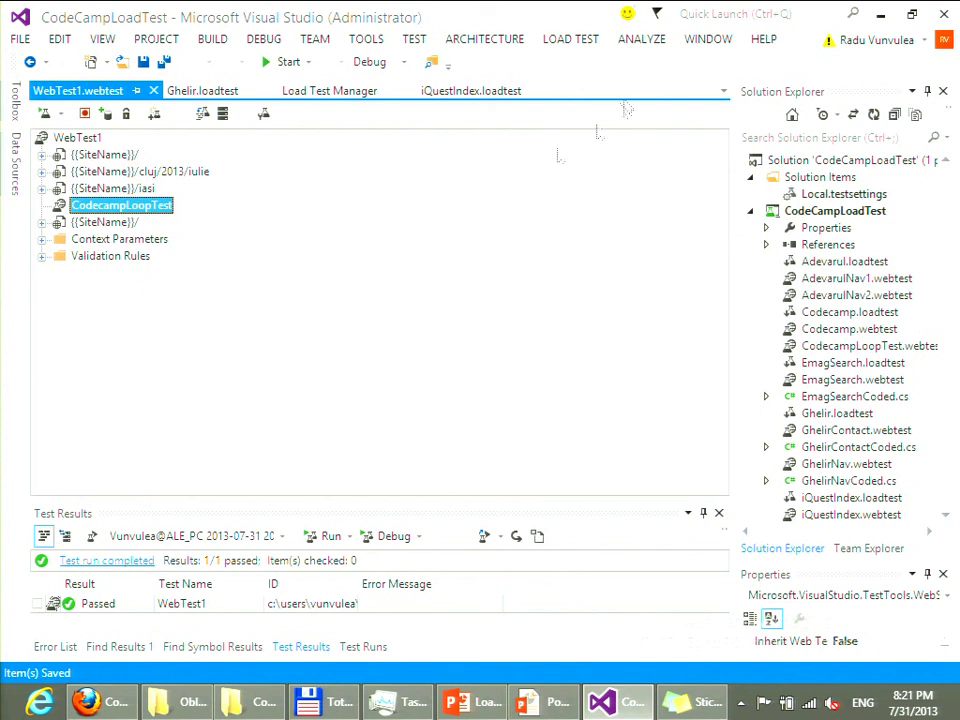
Start a new load test in the CodeCampLoadTest project and set its scenario to use no think times
{"action": "right_click", "coordinate": [852, 211]}
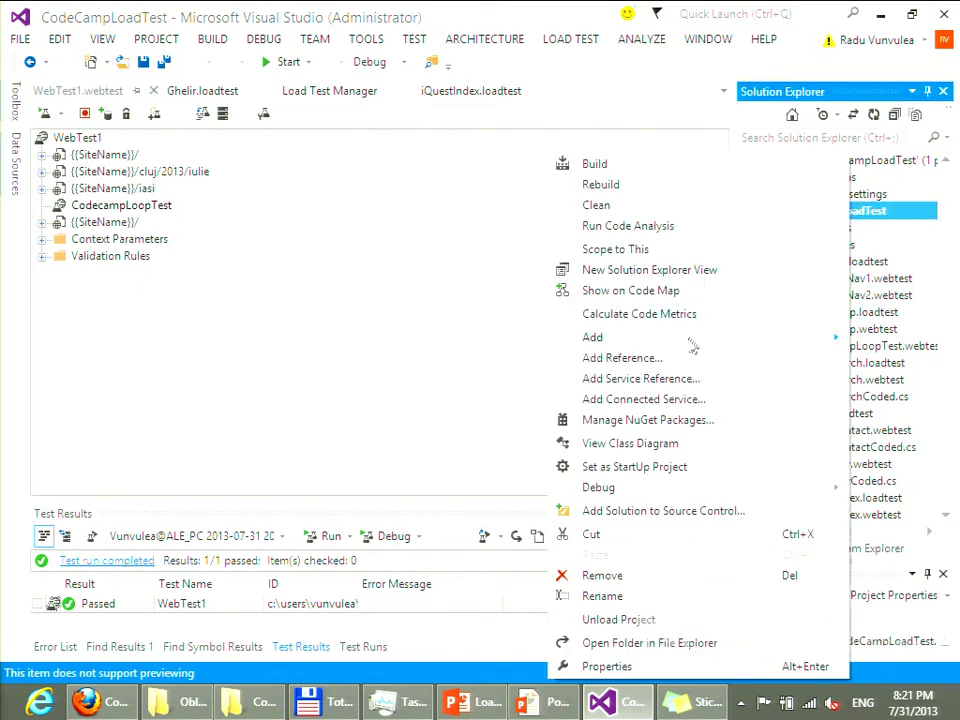
{"action": "mouse_move", "coordinate": [692, 340]}
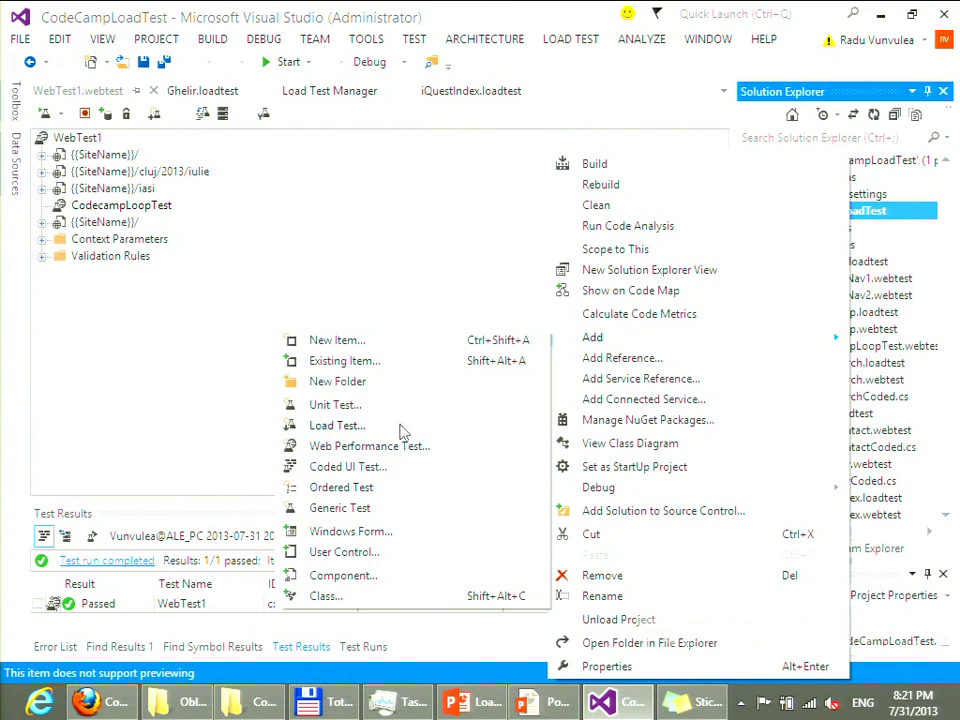
{"action": "left_click", "coordinate": [401, 430]}
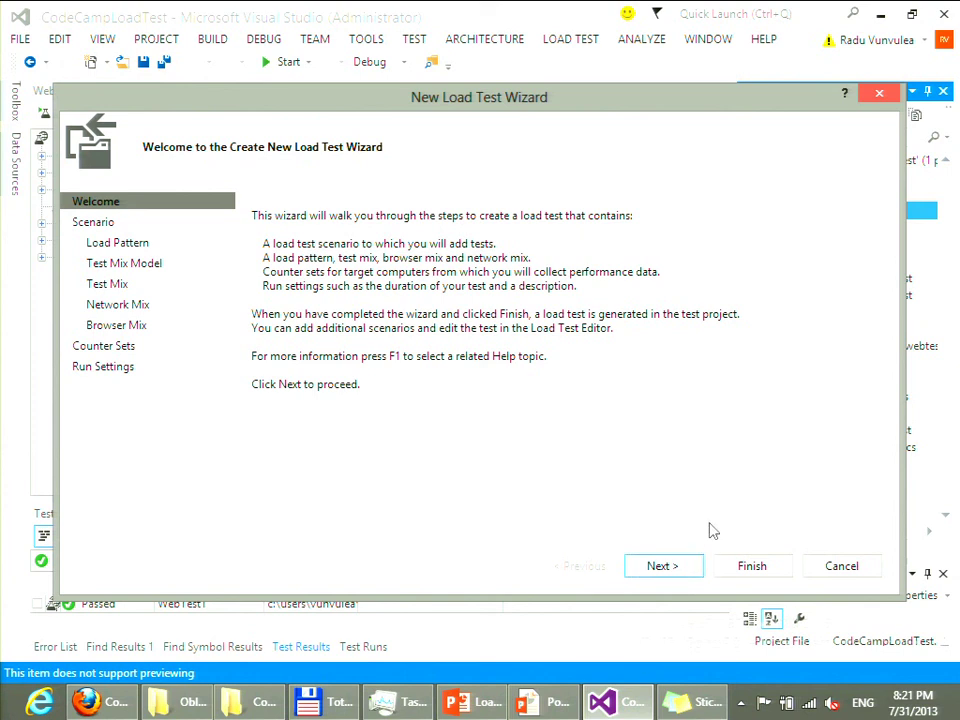
{"action": "left_click", "coordinate": [693, 570]}
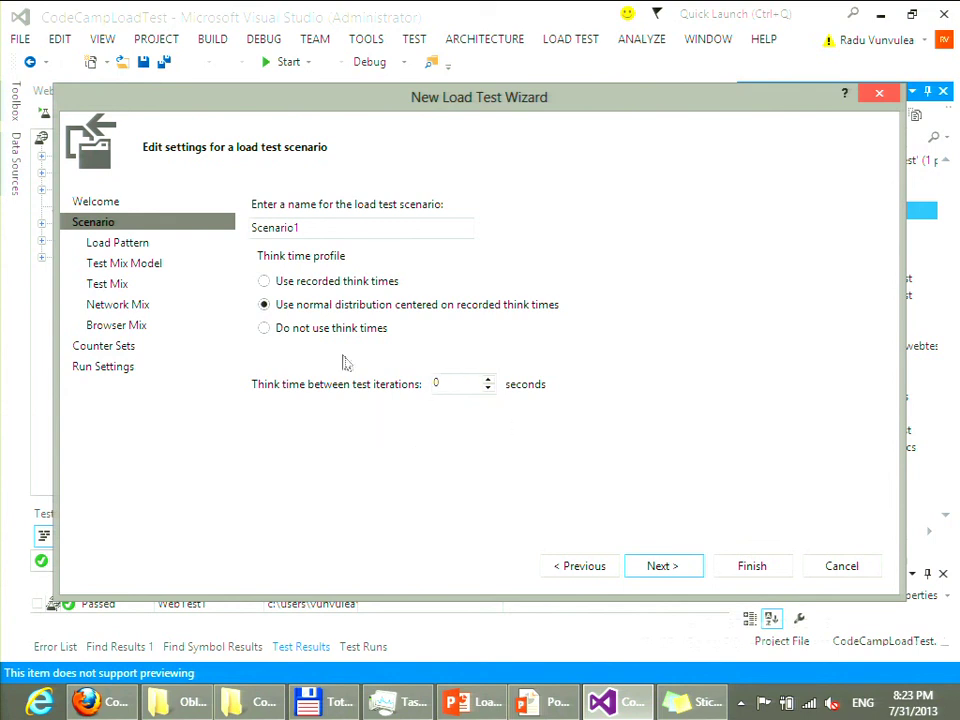
{"action": "left_click", "coordinate": [364, 330]}
{"action": "left_click", "coordinate": [655, 571]}
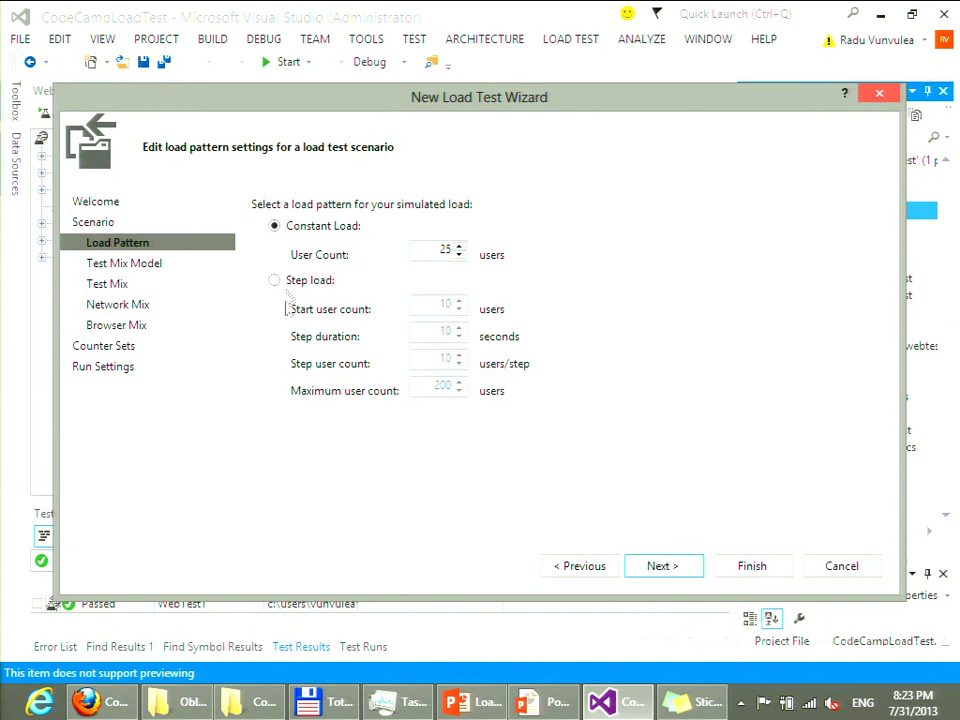
Switch the load pattern to step load, set the step user count to 20 users/step and adjust the maximum user count
{"action": "left_click", "coordinate": [275, 284]}
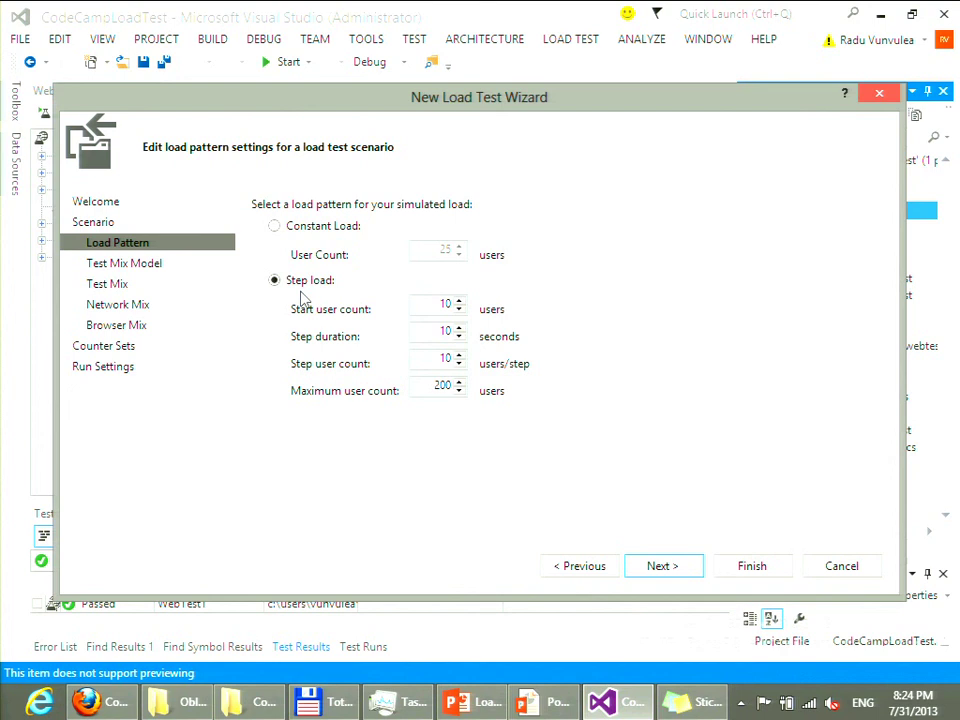
{"action": "double_click", "coordinate": [445, 358]}
{"action": "double_click", "coordinate": [436, 385]}
{"action": "type", "text": "0"}
{"action": "key", "text": "BackSpace"}
{"action": "key", "text": "BackSpace"}
{"action": "type", "text": "0"}
{"action": "double_click", "coordinate": [431, 359]}
{"action": "type", "text": "20"}
{"action": "left_click", "coordinate": [440, 386]}
{"action": "key", "text": "BackSpace"}
{"action": "type", "text": "4"}
{"action": "left_click", "coordinate": [656, 570]}
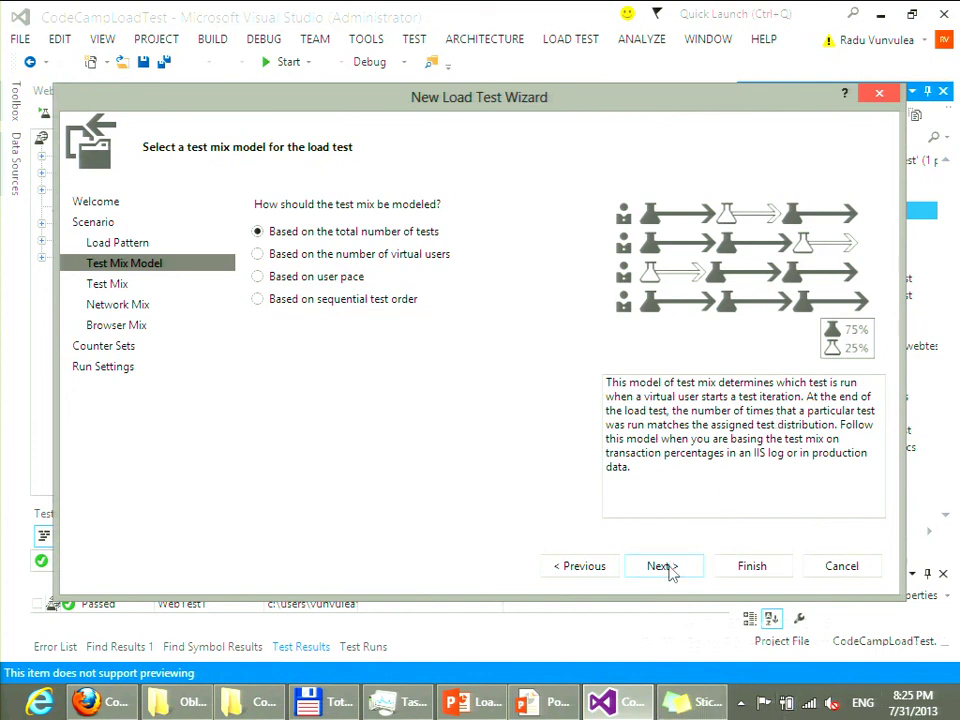
Keep the test mix model based on the total number of tests and select WebTest1 for the test mix
{"action": "left_click", "coordinate": [670, 570]}
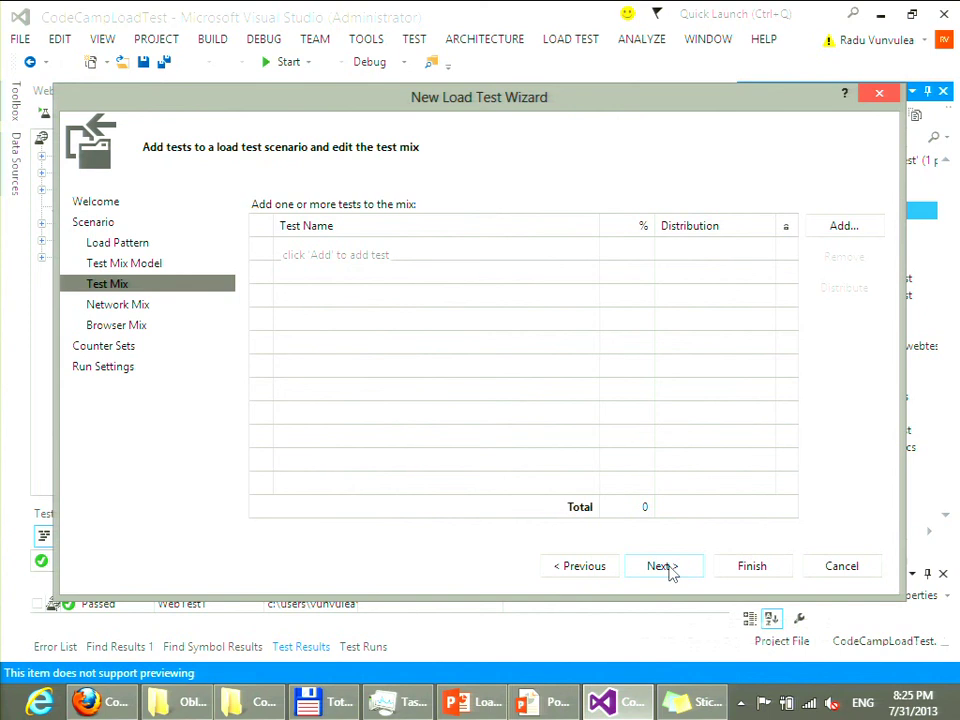
{"action": "left_click", "coordinate": [840, 229]}
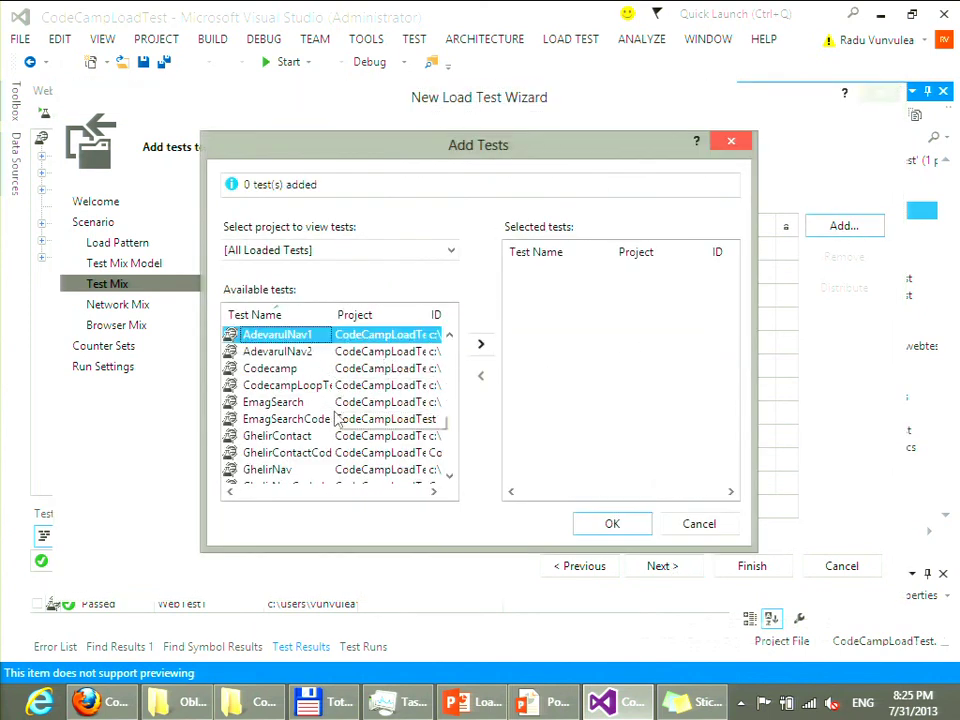
{"action": "scroll", "coordinate": [325, 437], "scroll_direction": "down", "scroll_amount": 2}
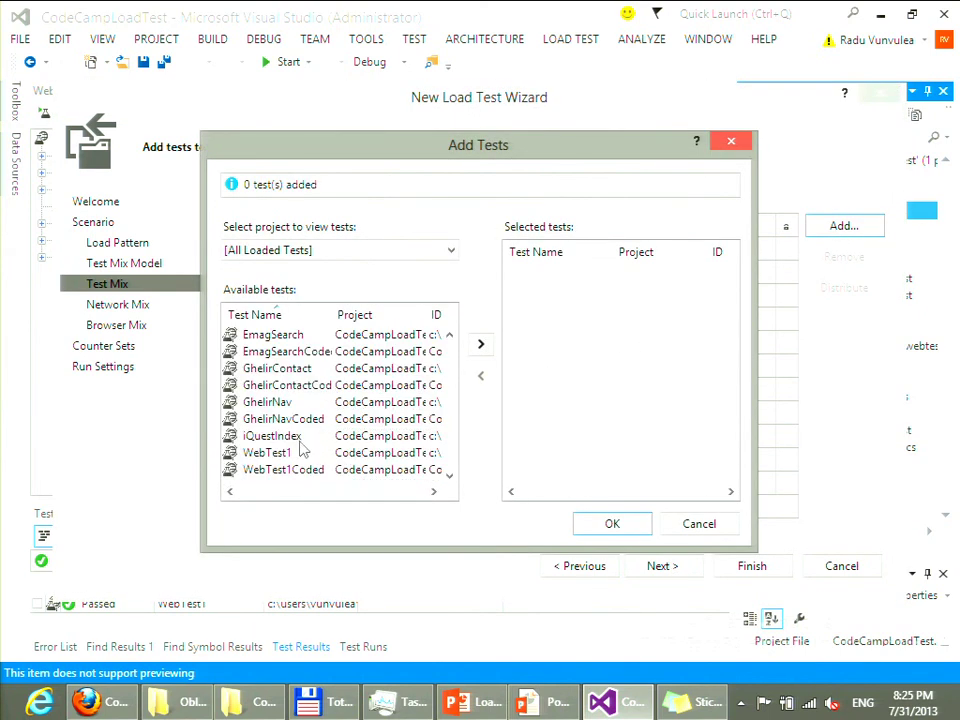
{"action": "left_click", "coordinate": [297, 456]}
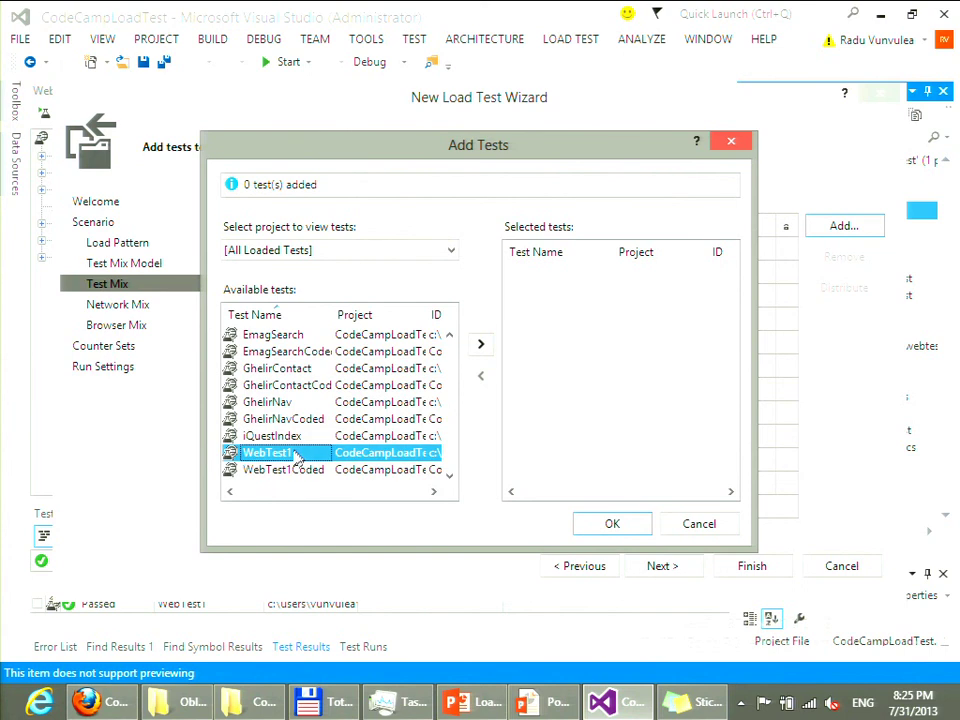
{"action": "left_click", "coordinate": [481, 348]}
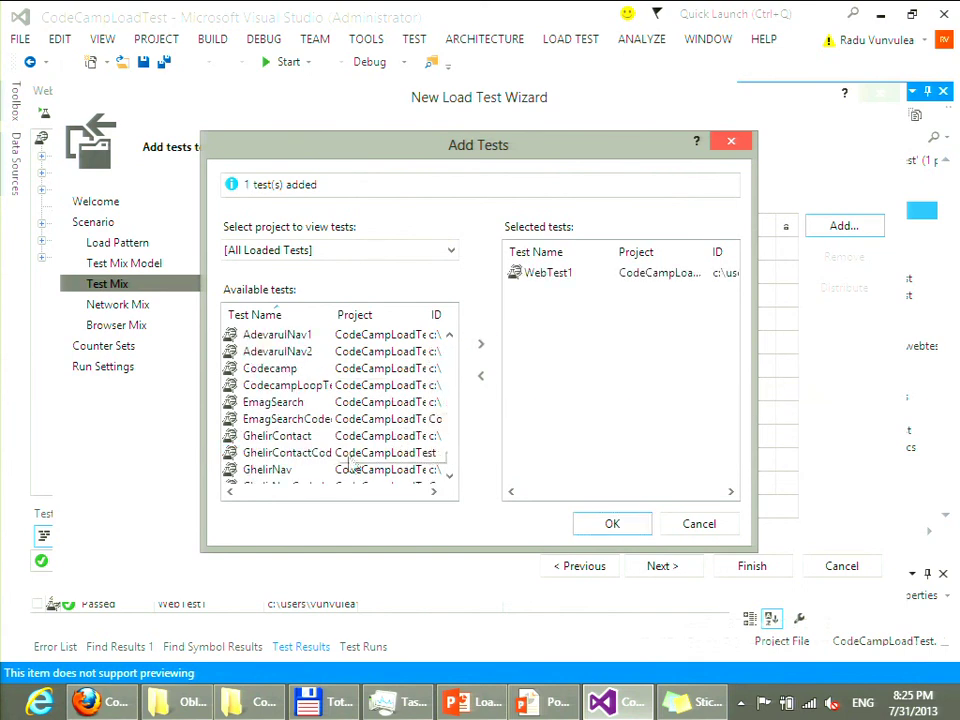
Select CodecampLoopTest as the second test and add the selected tests to the mix
{"action": "left_click", "coordinate": [322, 425]}
{"action": "scroll", "coordinate": [306, 450], "scroll_direction": "down", "scroll_amount": 1}
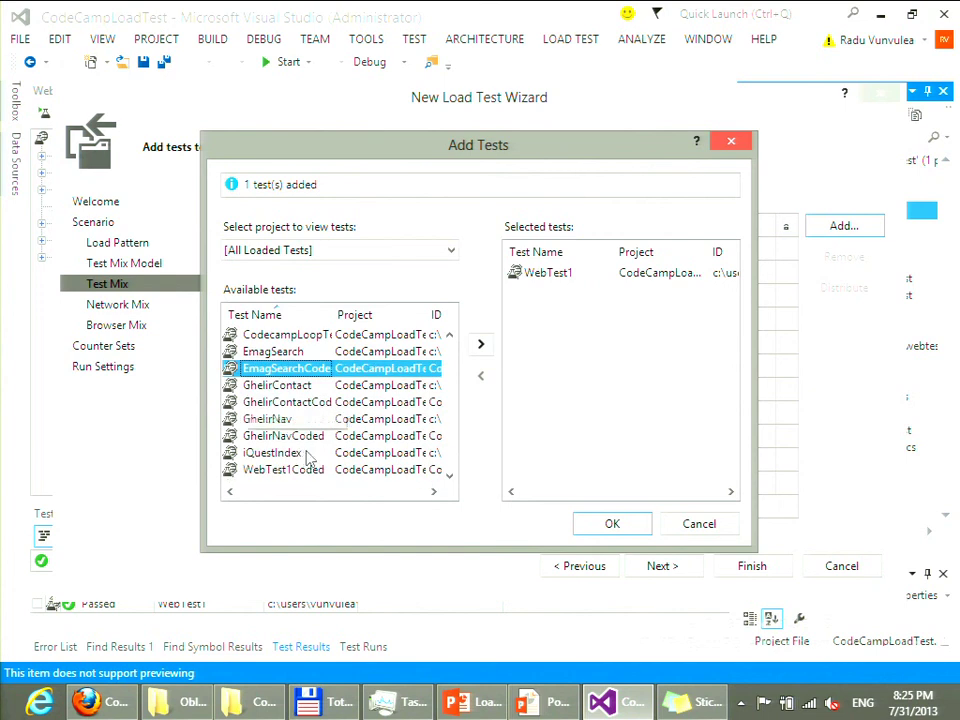
{"action": "left_click_drag", "start_coordinate": [300, 368], "coordinate": [300, 428]}
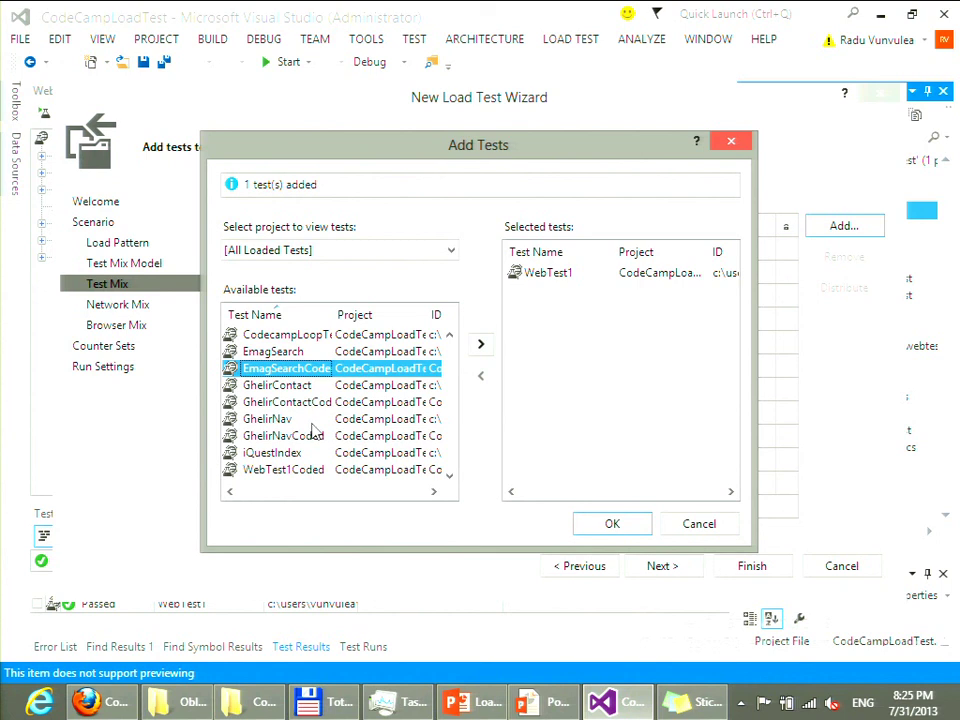
{"action": "scroll", "coordinate": [313, 431], "scroll_direction": "up", "scroll_amount": 1}
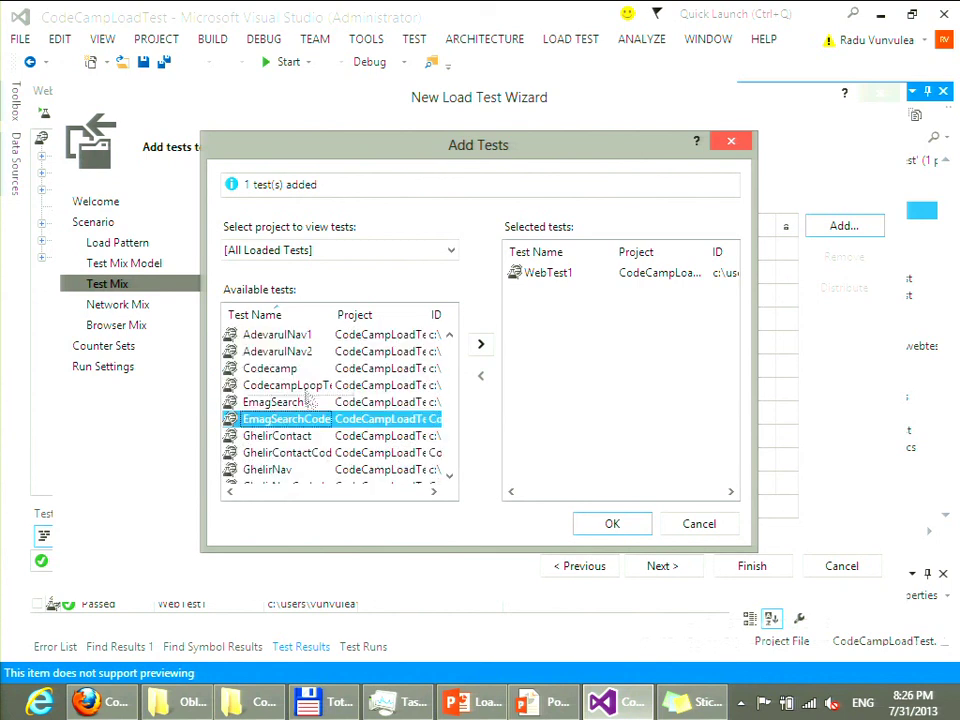
{"action": "key", "text": "Up"}
{"action": "key", "text": "Up"}
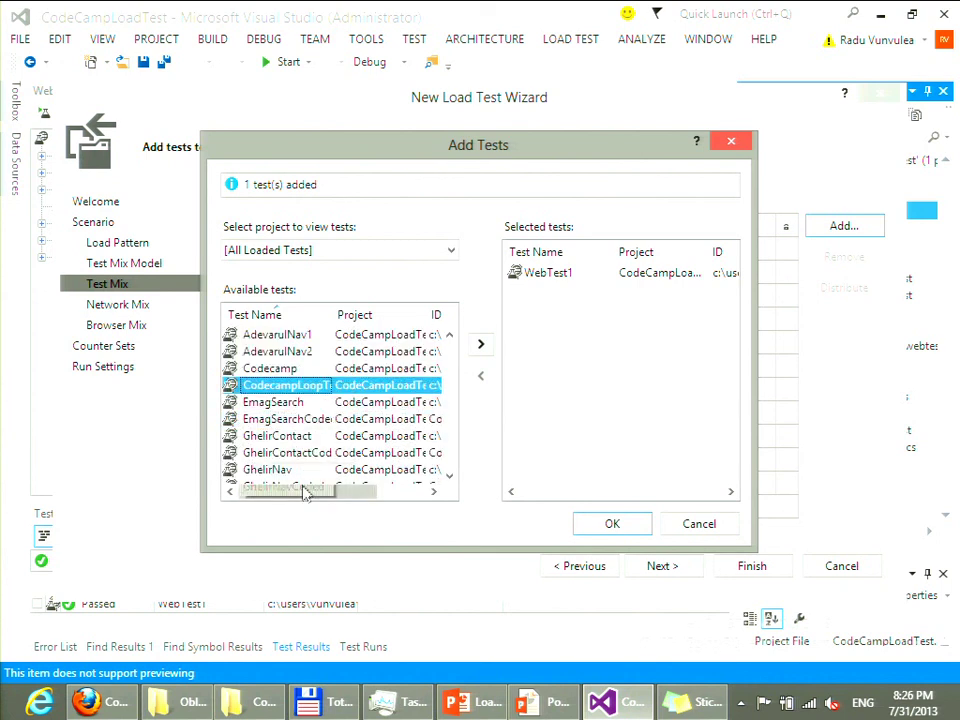
{"action": "left_click_drag", "start_coordinate": [337, 304], "coordinate": [356, 306]}
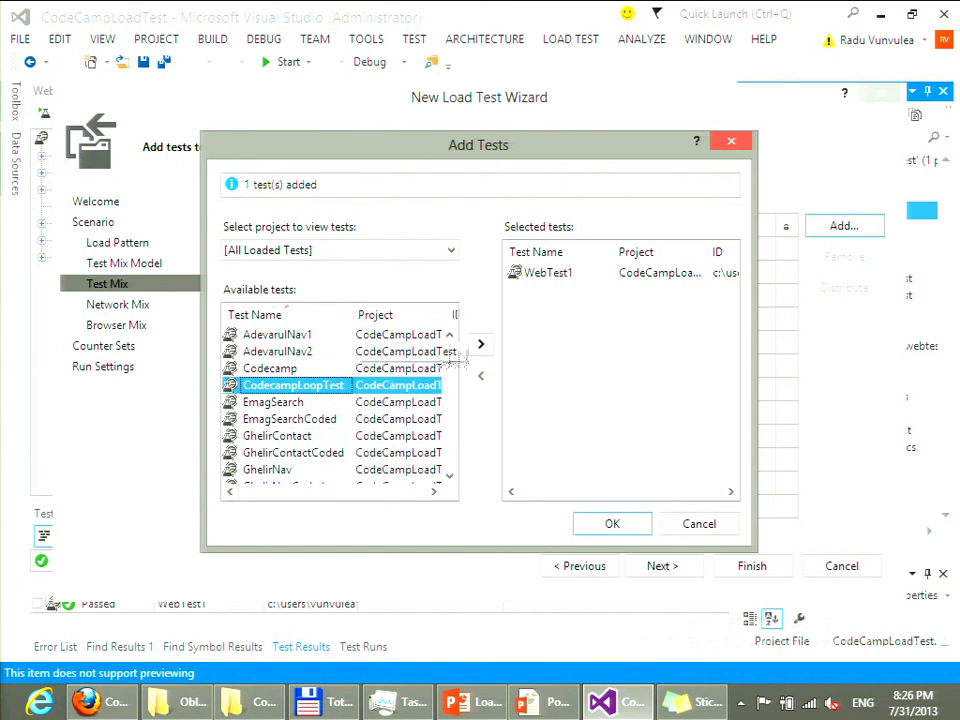
{"action": "left_click", "coordinate": [480, 343]}
{"action": "left_click", "coordinate": [637, 528]}
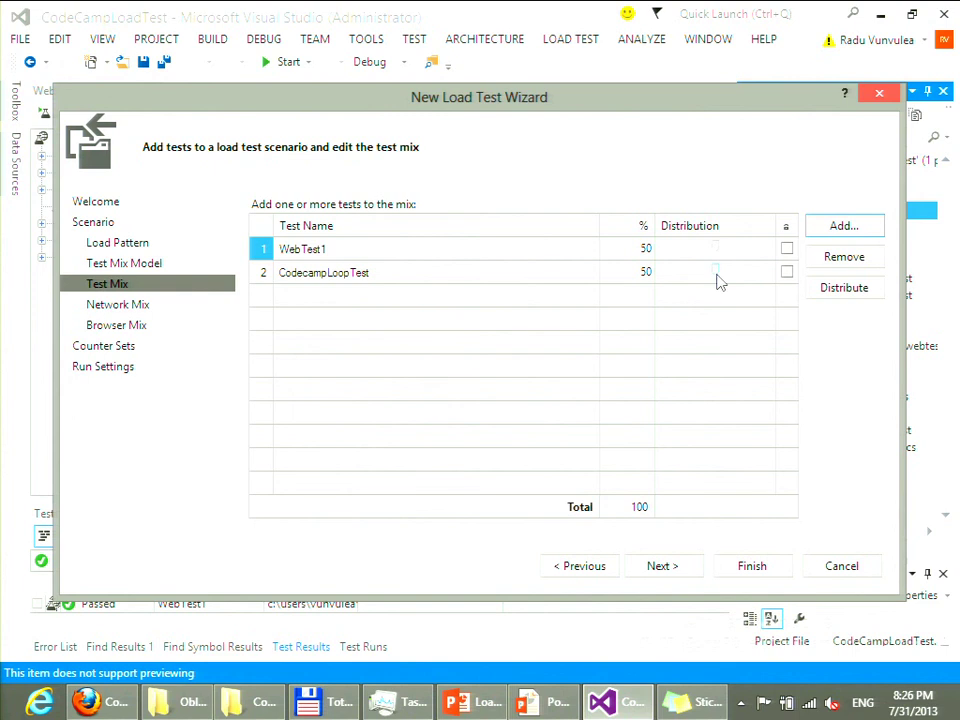
Set the test mix distribution to 31% for WebTest1 and 69% for CodecampLoopTest
{"action": "left_click_drag", "start_coordinate": [718, 282], "coordinate": [750, 282]}
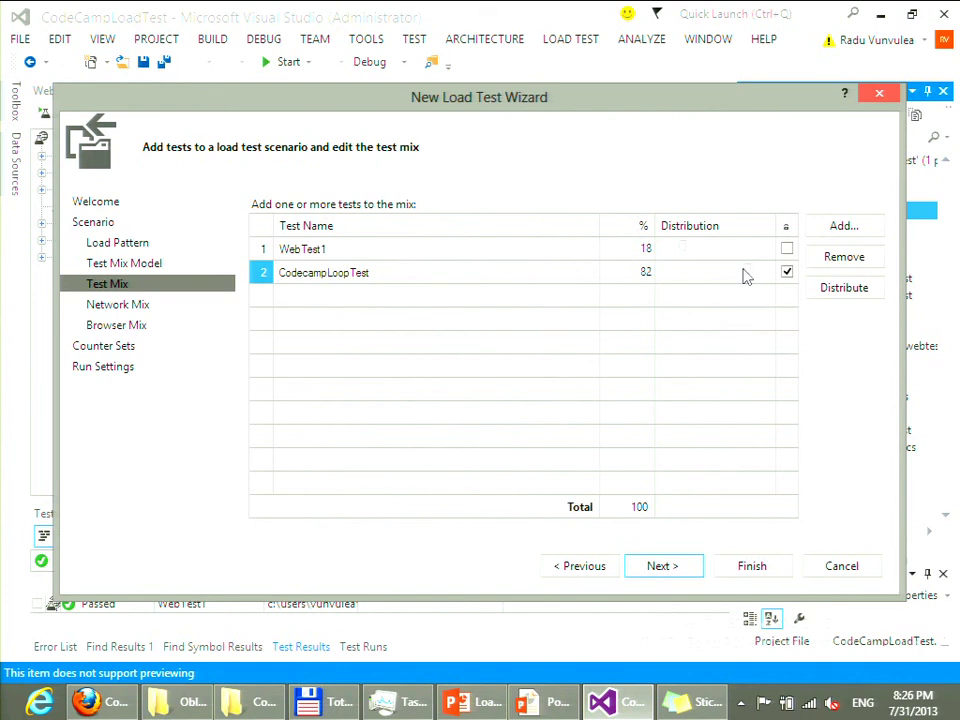
{"action": "left_click_drag", "start_coordinate": [748, 279], "coordinate": [735, 279]}
{"action": "left_click", "coordinate": [650, 575]}
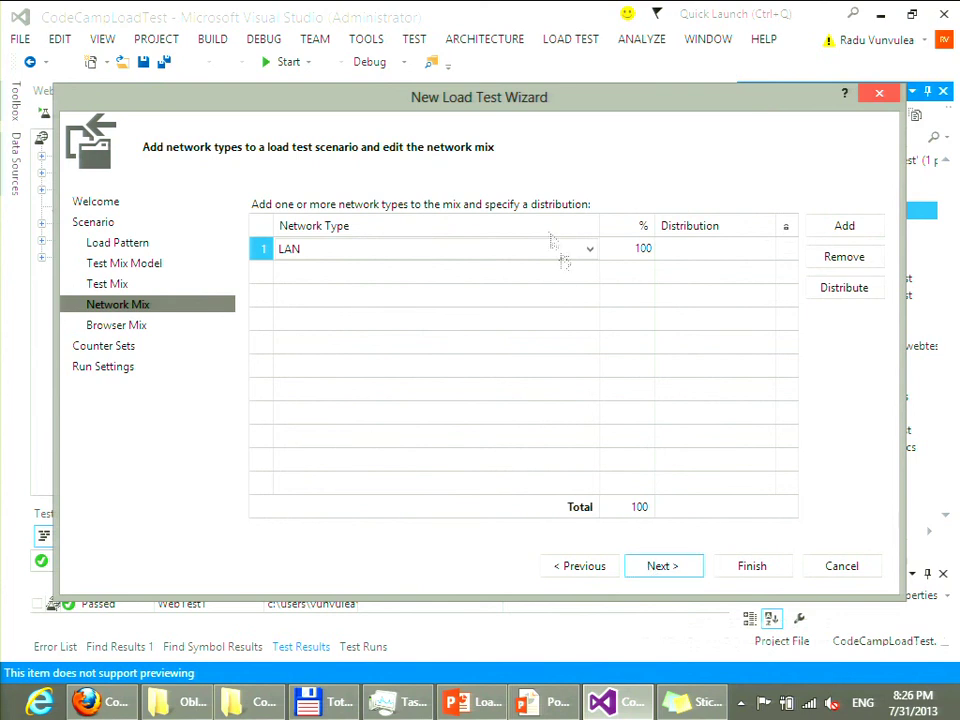
Check the available network types and keep LAN at 100% as the network mix
{"action": "left_click", "coordinate": [528, 252]}
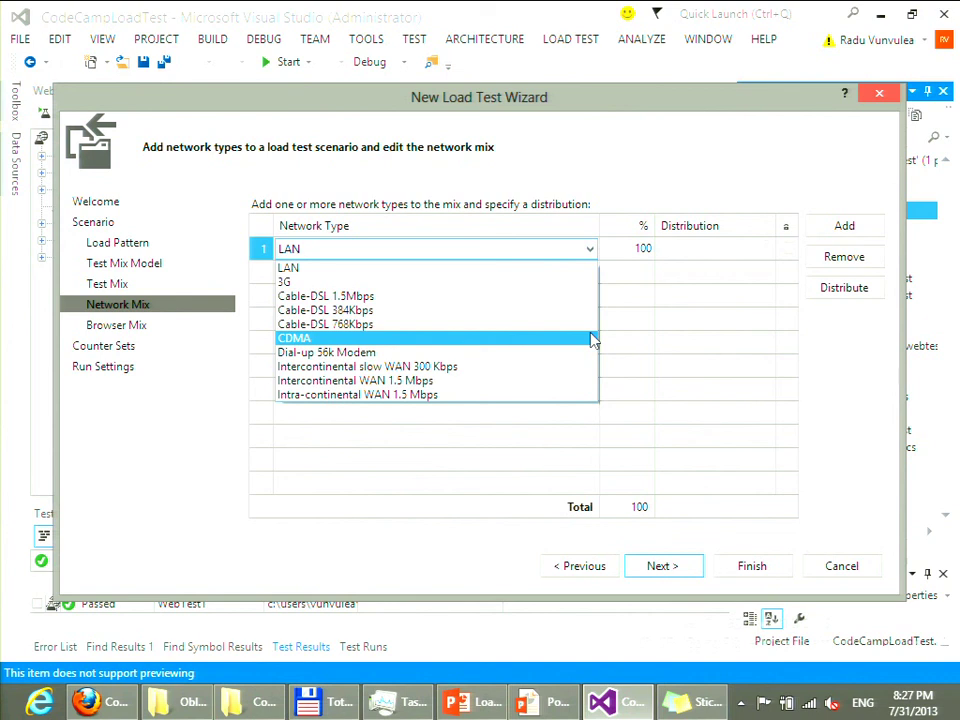
{"action": "key", "text": "Escape"}
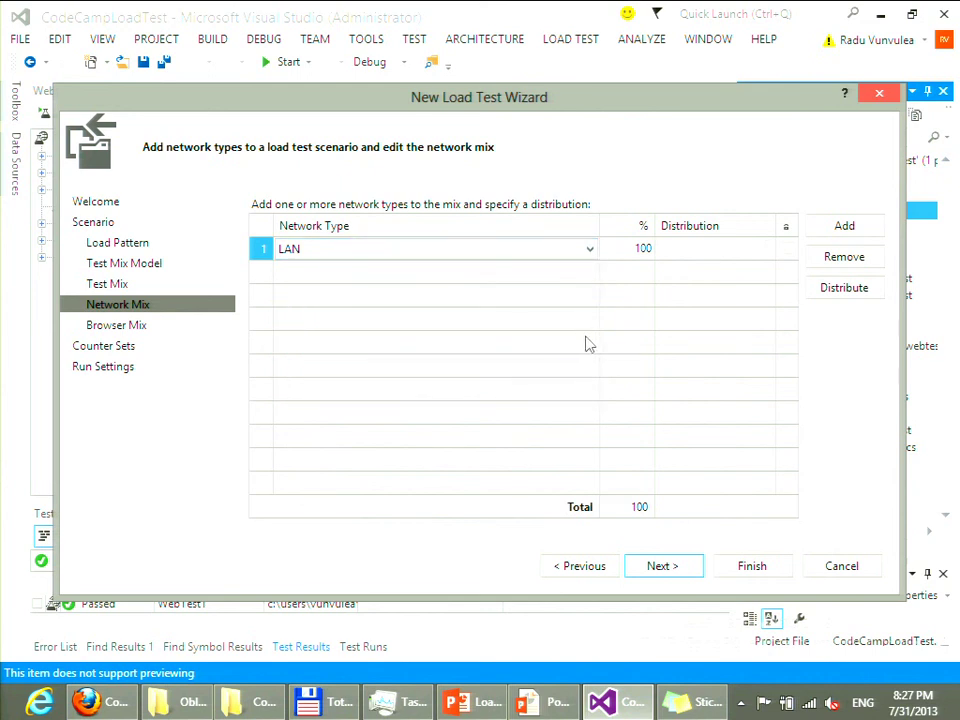
{"action": "left_click", "coordinate": [674, 566]}
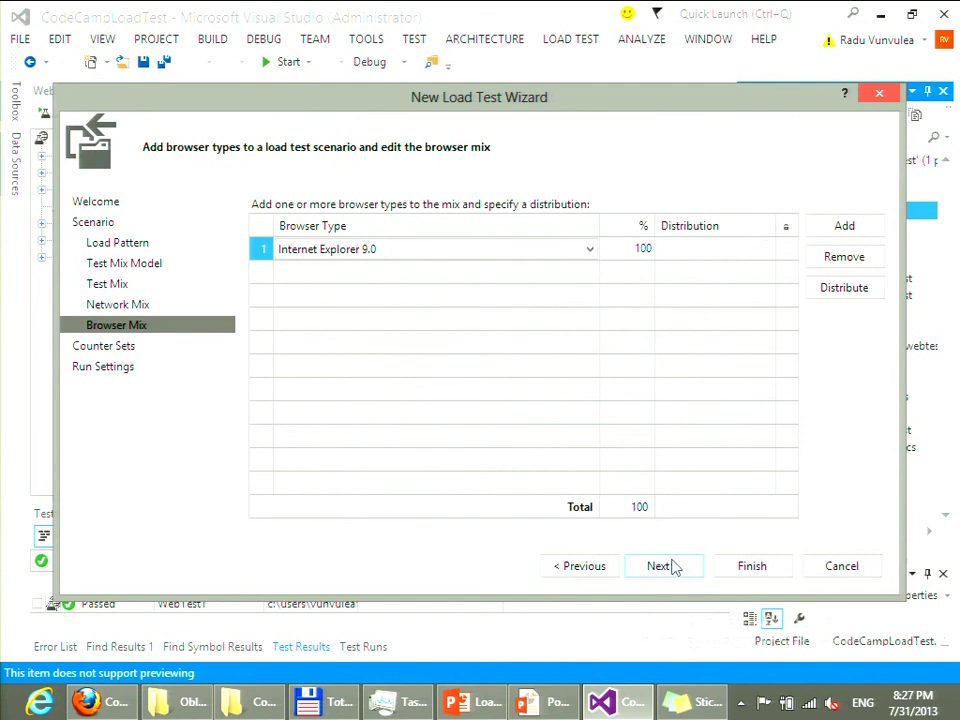
Add every available browser type to the browser mix, from Internet Explorer 9.0 and Chrome 2 through Smartphone
{"action": "left_click", "coordinate": [564, 260]}
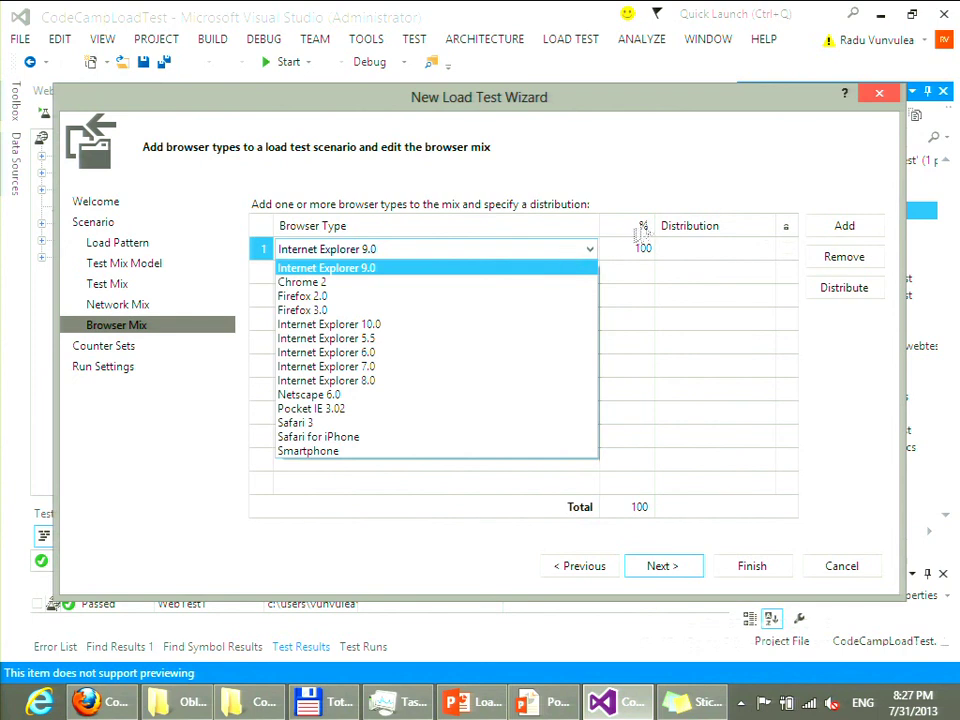
{"action": "left_click", "coordinate": [686, 185]}
{"action": "triple_click", "coordinate": [832, 230]}
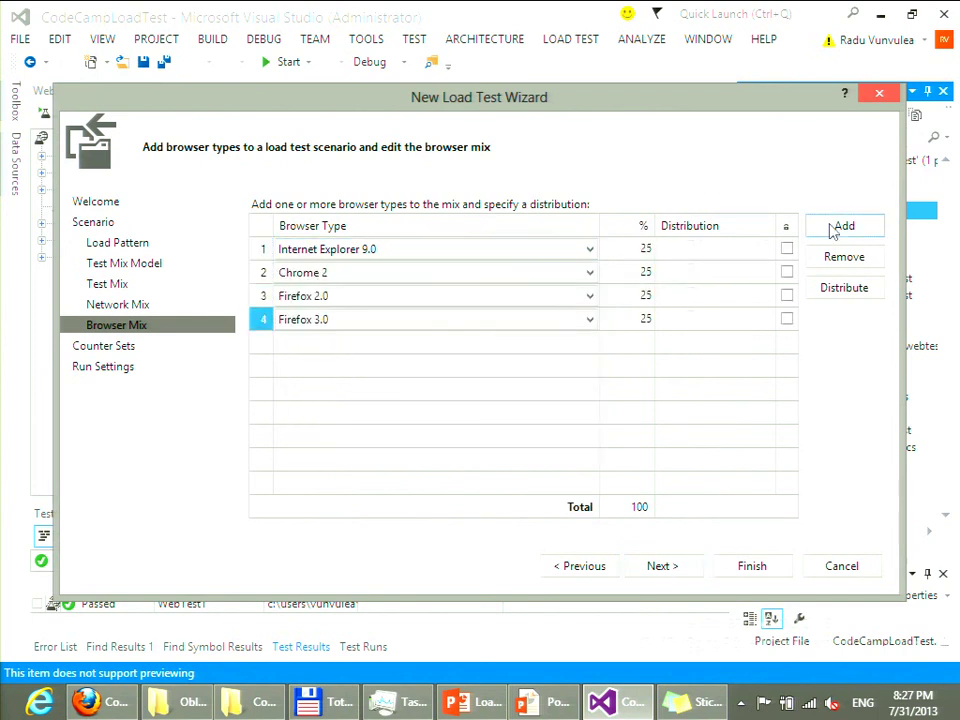
{"action": "triple_click", "coordinate": [831, 229]}
{"action": "triple_click", "coordinate": [829, 233]}
{"action": "triple_click", "coordinate": [828, 236]}
{"action": "left_click", "coordinate": [828, 236]}
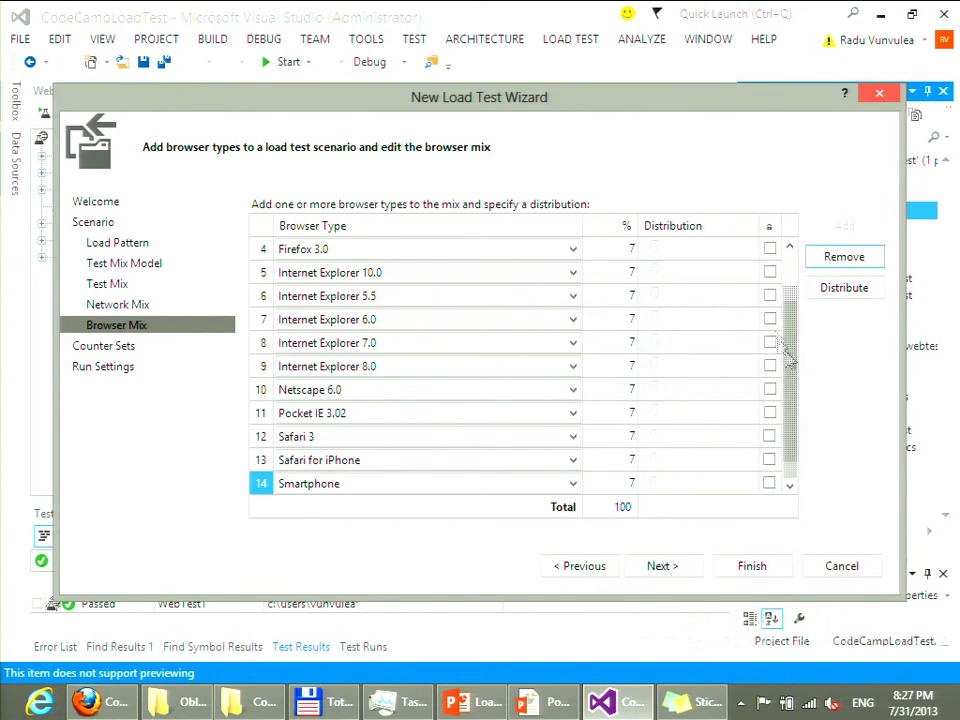
{"action": "left_click_drag", "start_coordinate": [797, 360], "coordinate": [770, 280]}
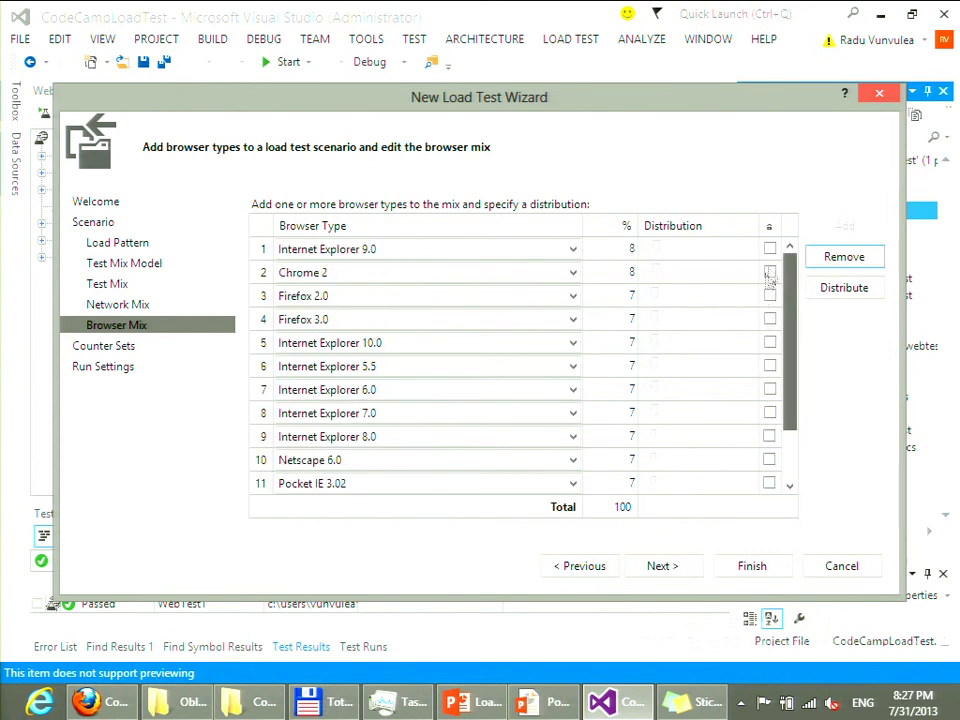
Accept the default counter sets and the 10-minute run duration, and finish creating the load test
{"action": "left_click", "coordinate": [662, 567]}
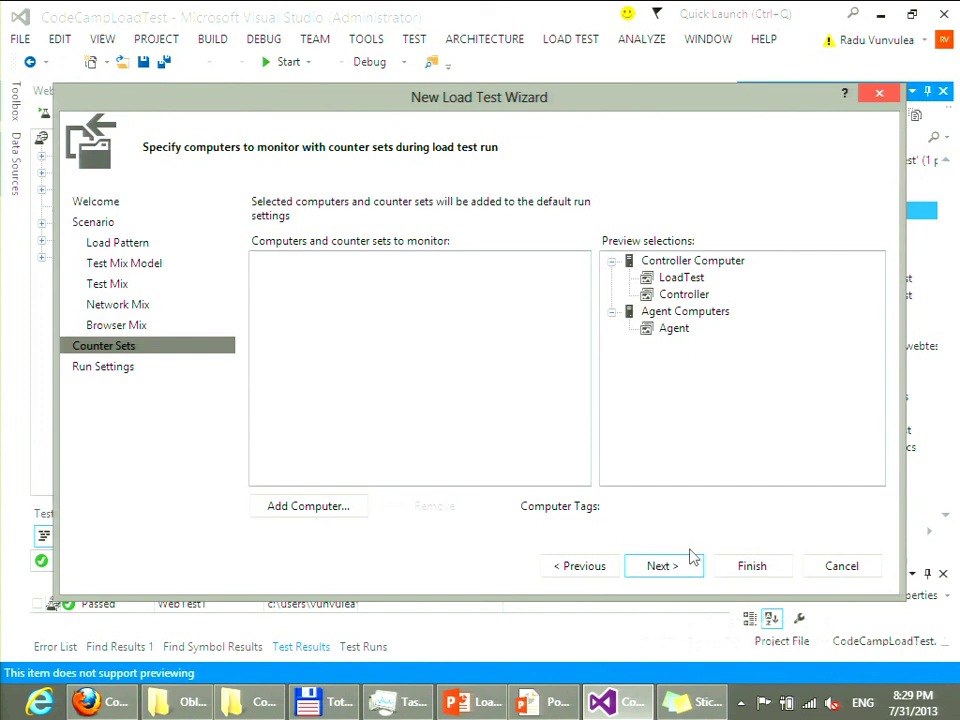
{"action": "left_click", "coordinate": [662, 566]}
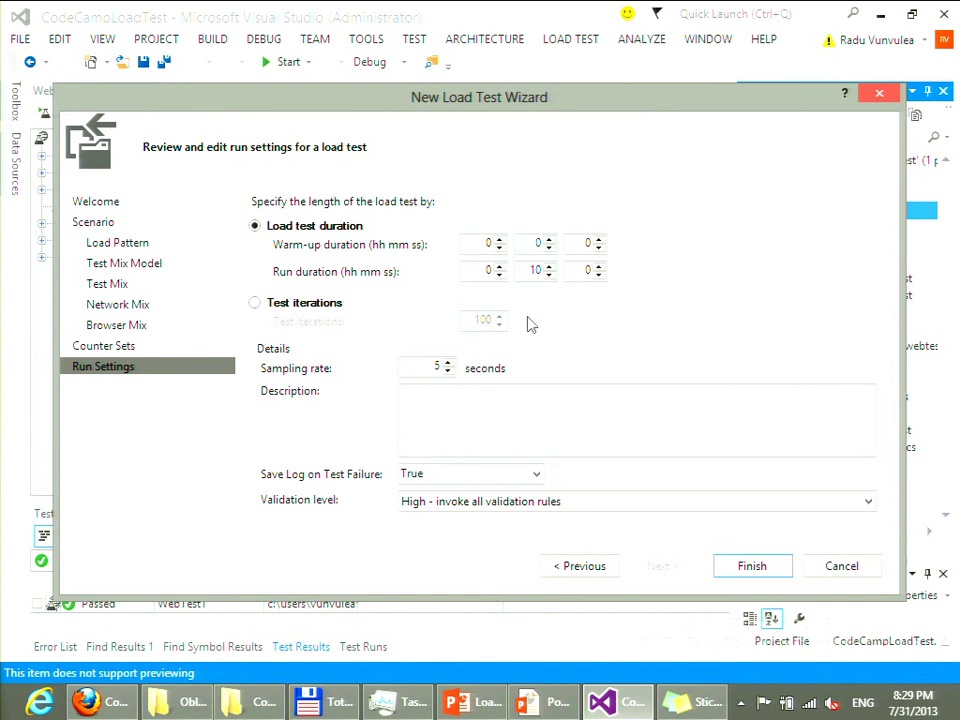
{"action": "left_click", "coordinate": [752, 568]}
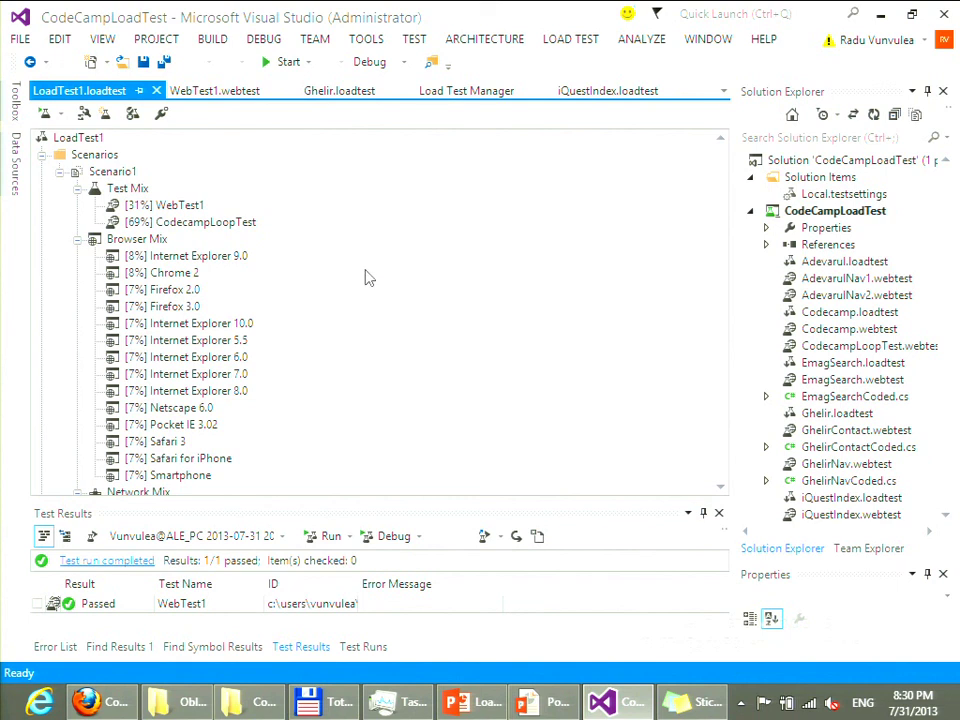
Open the properties of the active Run Settings1 and dock the Properties window beside the load test editor
{"action": "scroll", "coordinate": [366, 288], "scroll_direction": "down", "scroll_amount": 3}
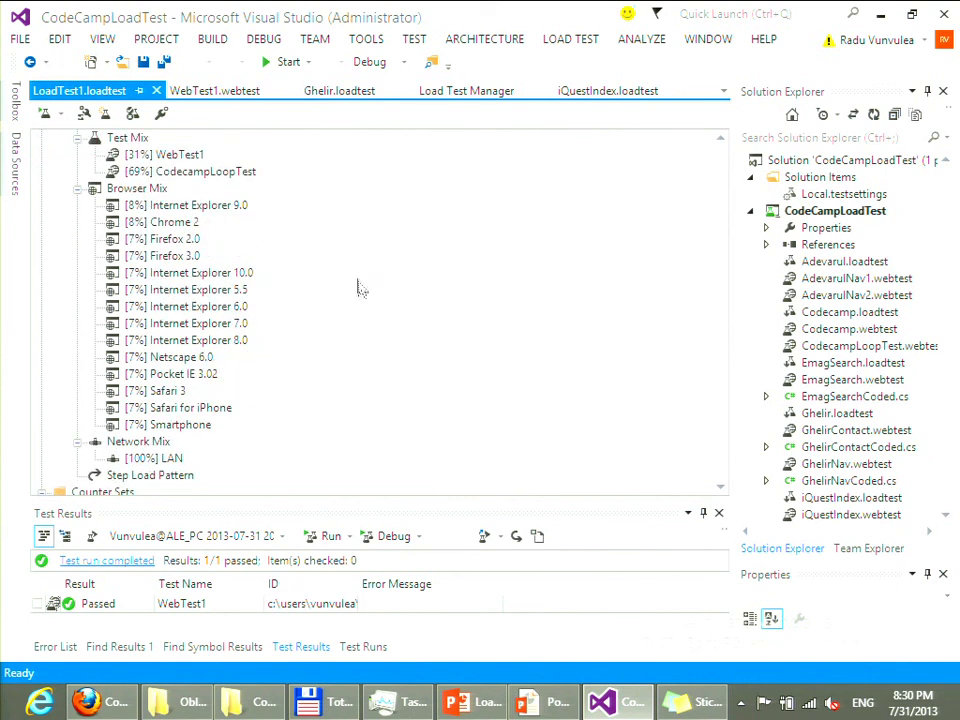
{"action": "scroll", "coordinate": [349, 277], "scroll_direction": "up", "scroll_amount": 3}
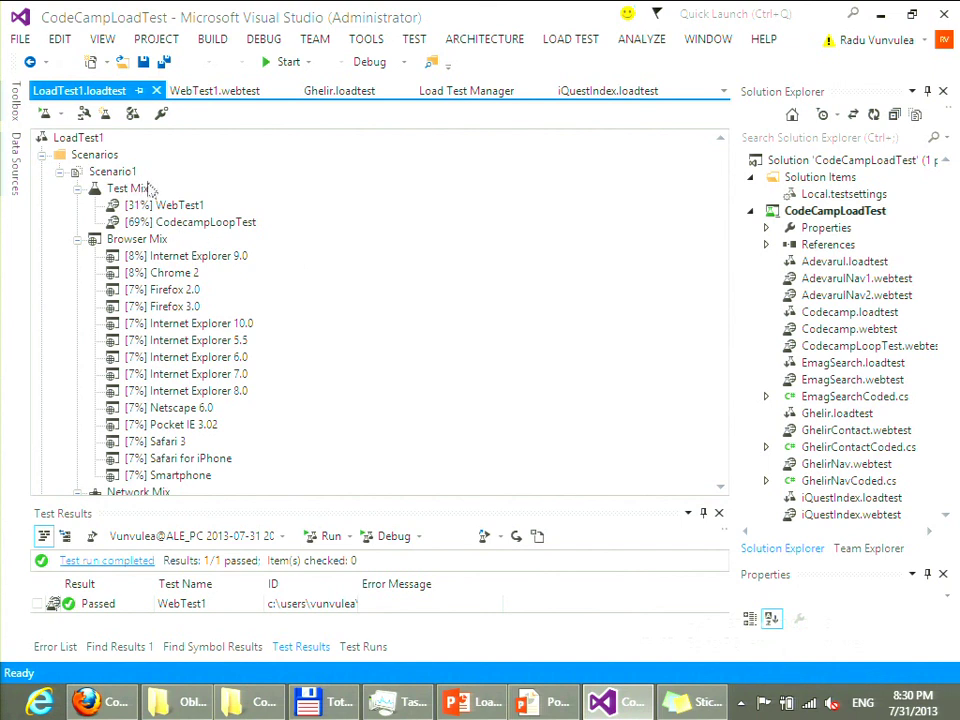
{"action": "left_click", "coordinate": [118, 175]}
{"action": "scroll", "coordinate": [137, 310], "scroll_direction": "down", "scroll_amount": 3}
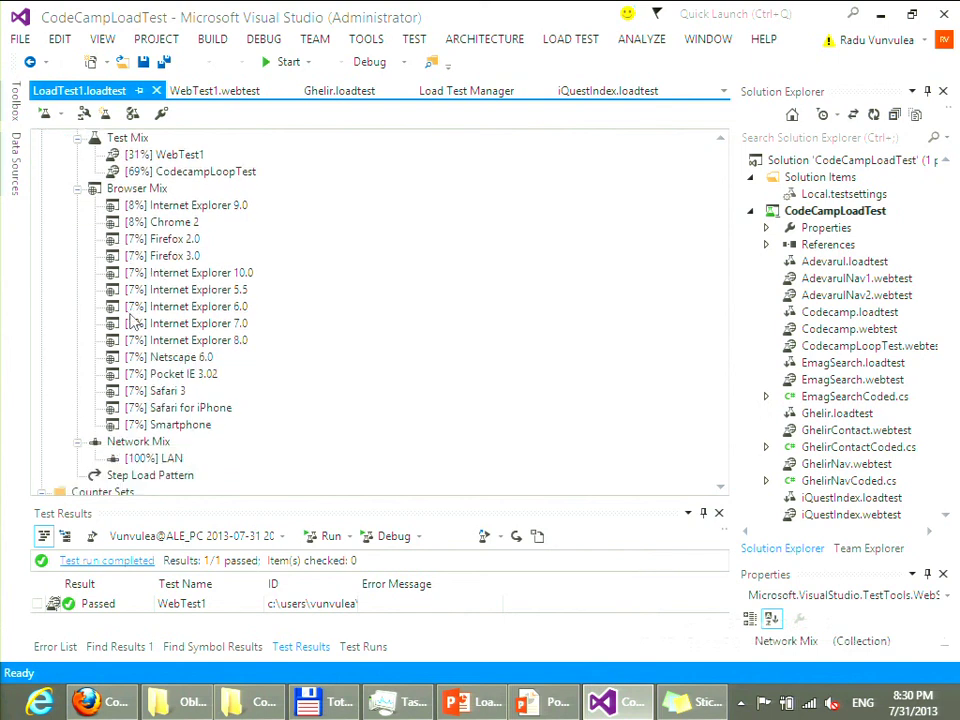
{"action": "scroll", "coordinate": [137, 290], "scroll_direction": "down", "scroll_amount": 2}
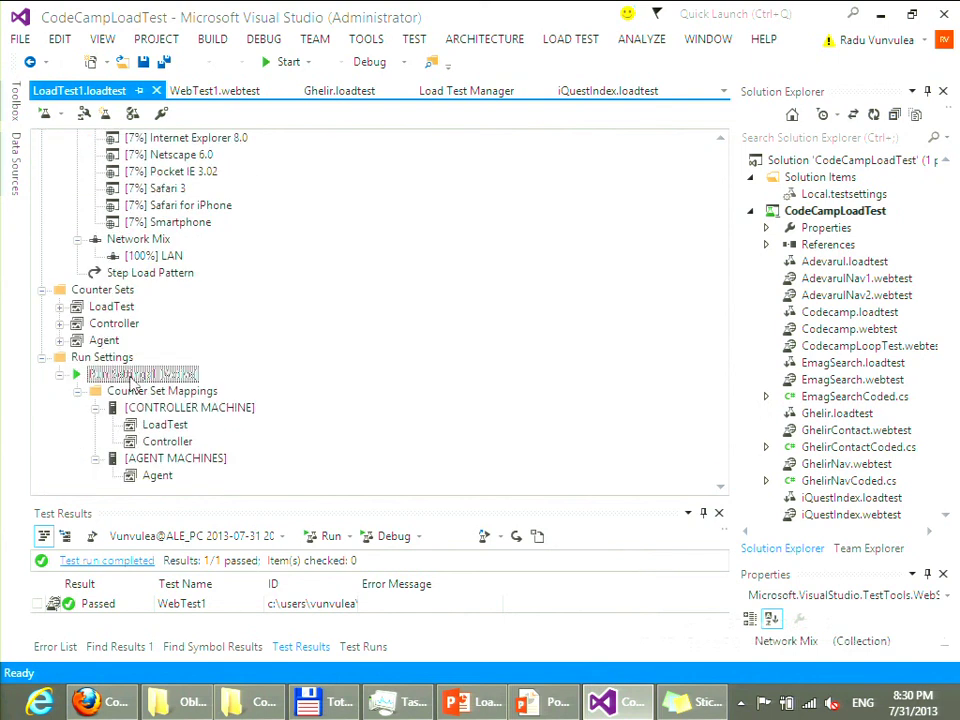
{"action": "right_click", "coordinate": [137, 373]}
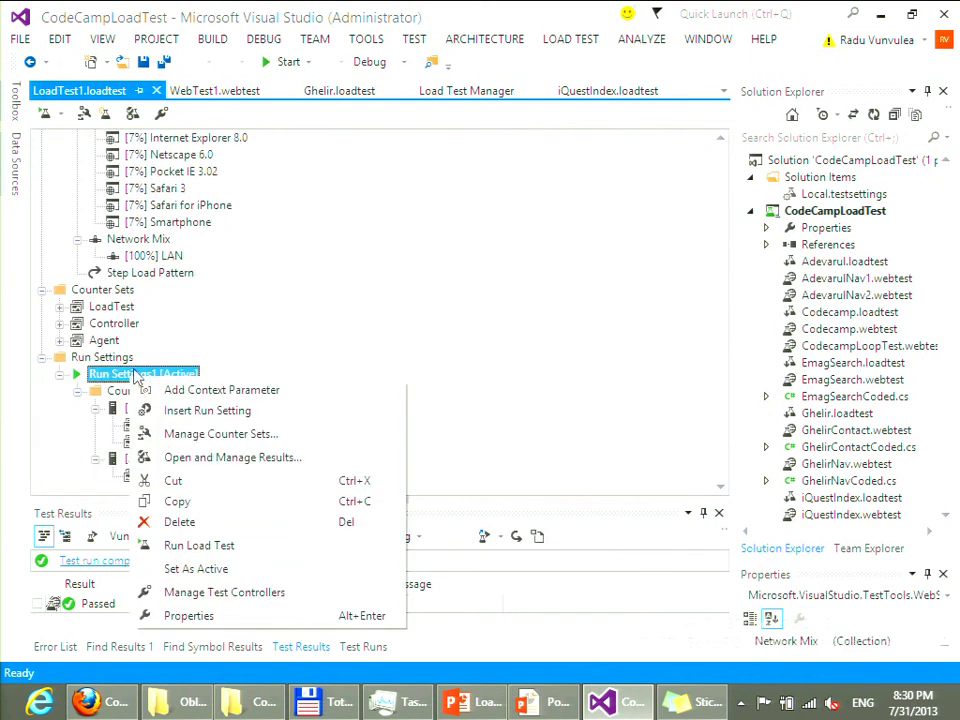
{"action": "left_click", "coordinate": [204, 616]}
{"action": "left_click_drag", "start_coordinate": [880, 574], "coordinate": [415, 256]}
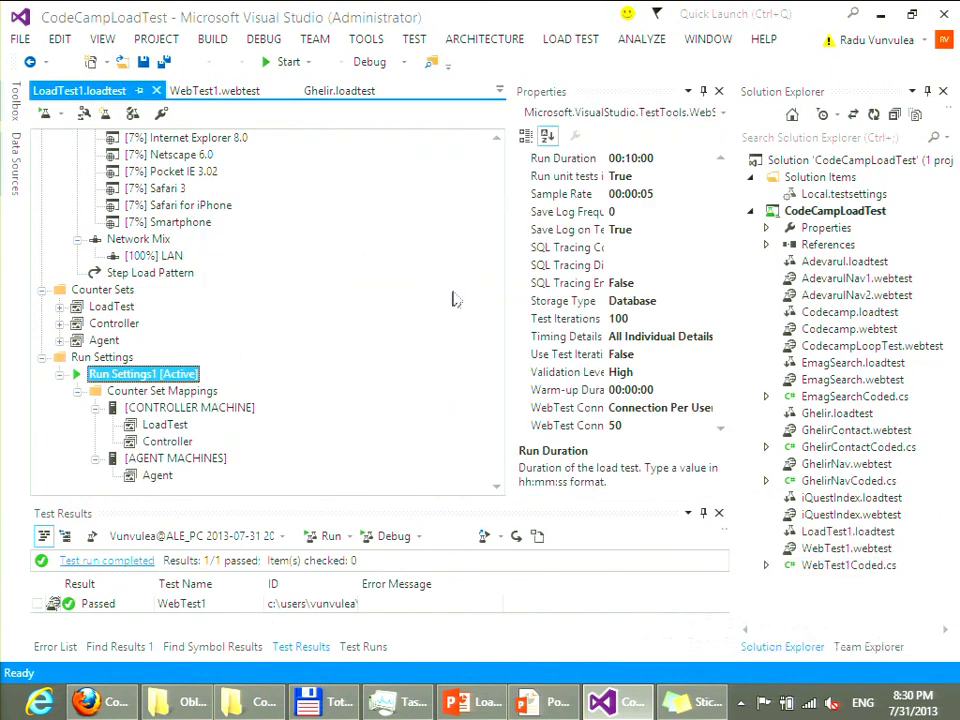
Set the Maximum Trace File Count of Run Settings1 to 100 and save the load test
{"action": "left_click", "coordinate": [720, 381]}
{"action": "left_click", "coordinate": [713, 391]}
{"action": "left_click_drag", "start_coordinate": [724, 300], "coordinate": [720, 253]}
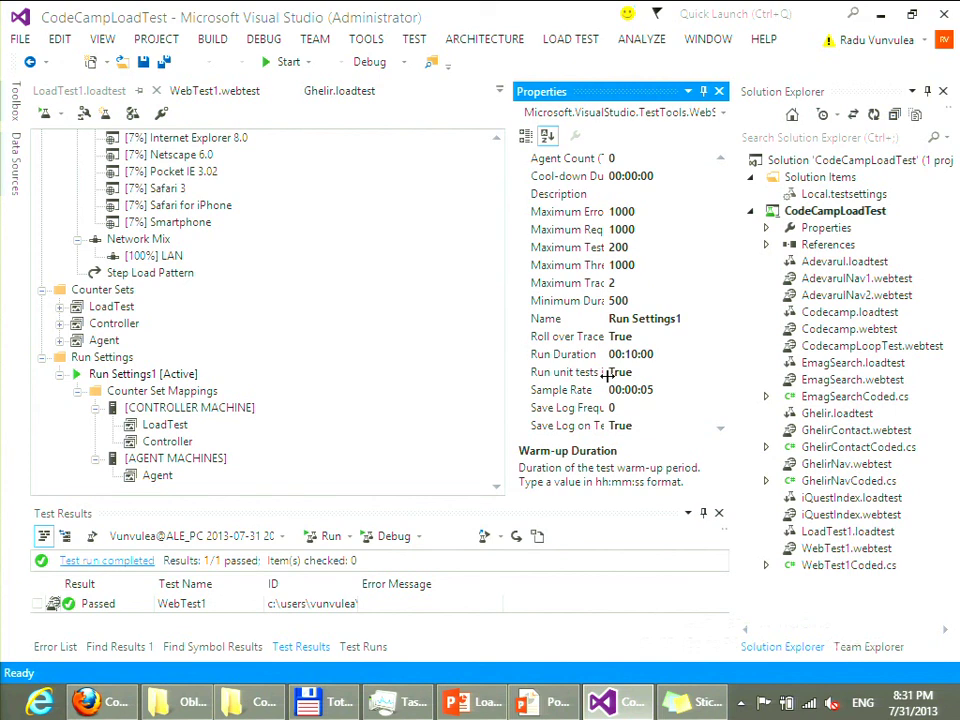
{"action": "left_click", "coordinate": [565, 284]}
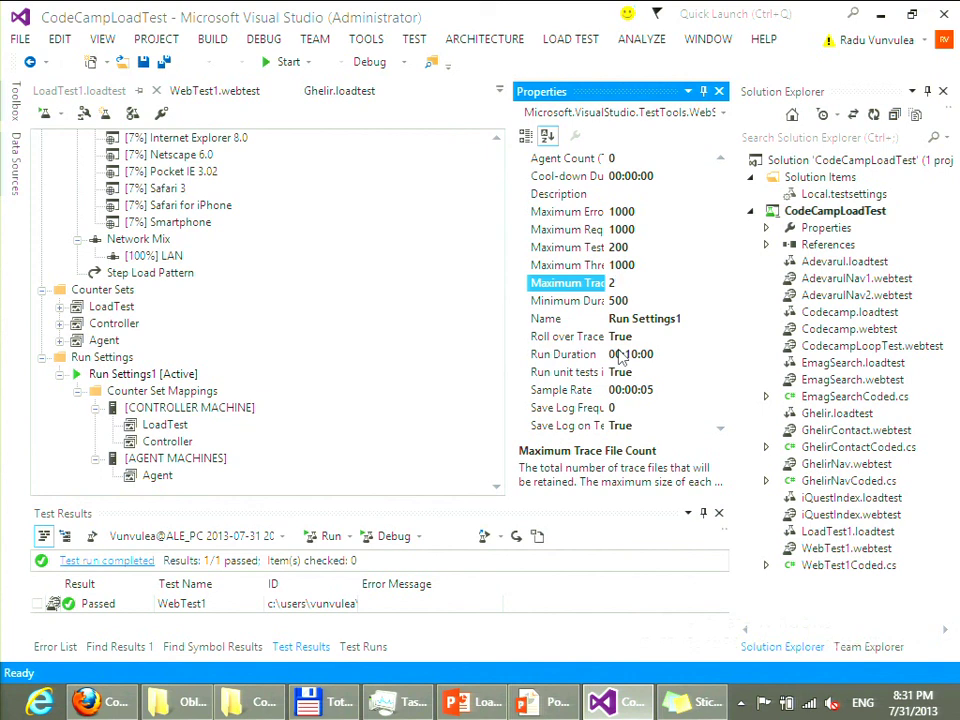
{"action": "key", "text": "BackSpace"}
{"action": "type", "text": "100"}
{"action": "key", "text": "ctrl+s"}
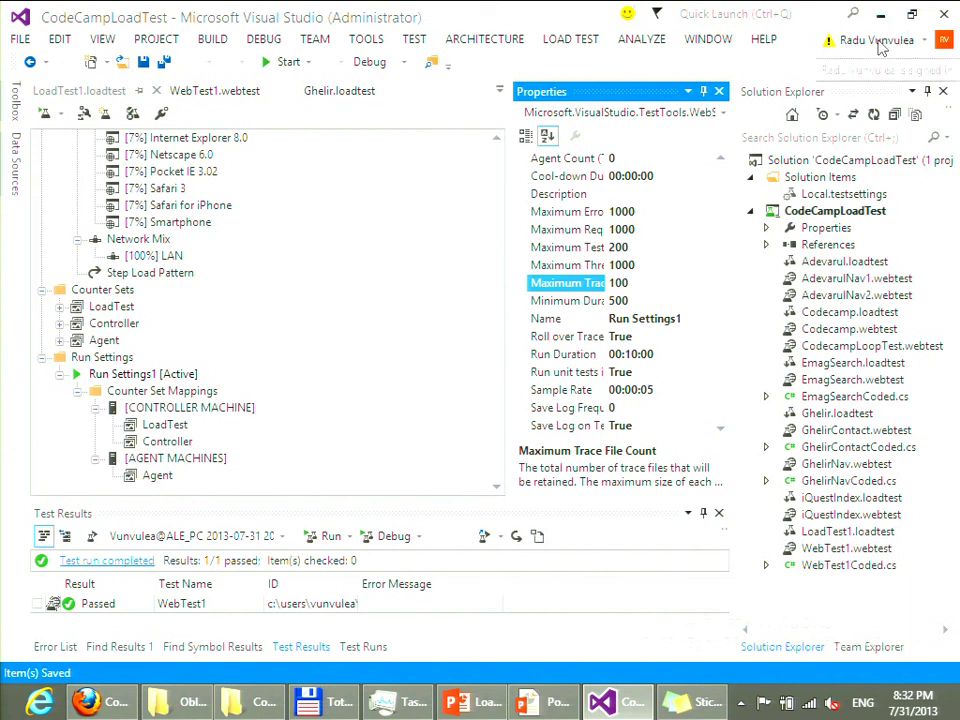
Check the status of the signed-in account
{"action": "left_click", "coordinate": [880, 42]}
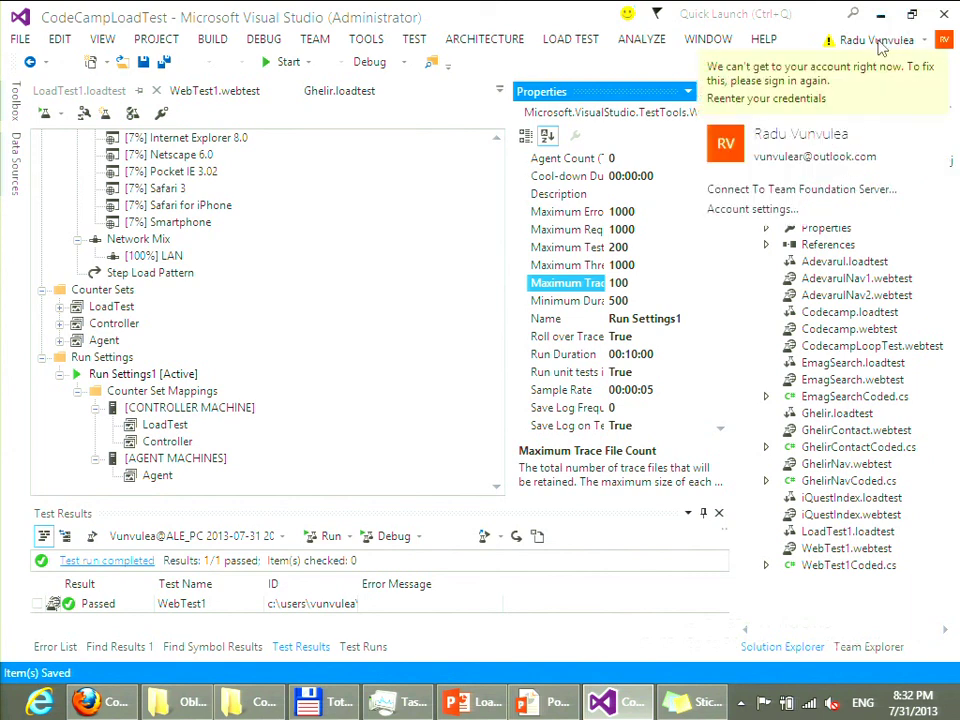
{"action": "left_click", "coordinate": [588, 10]}
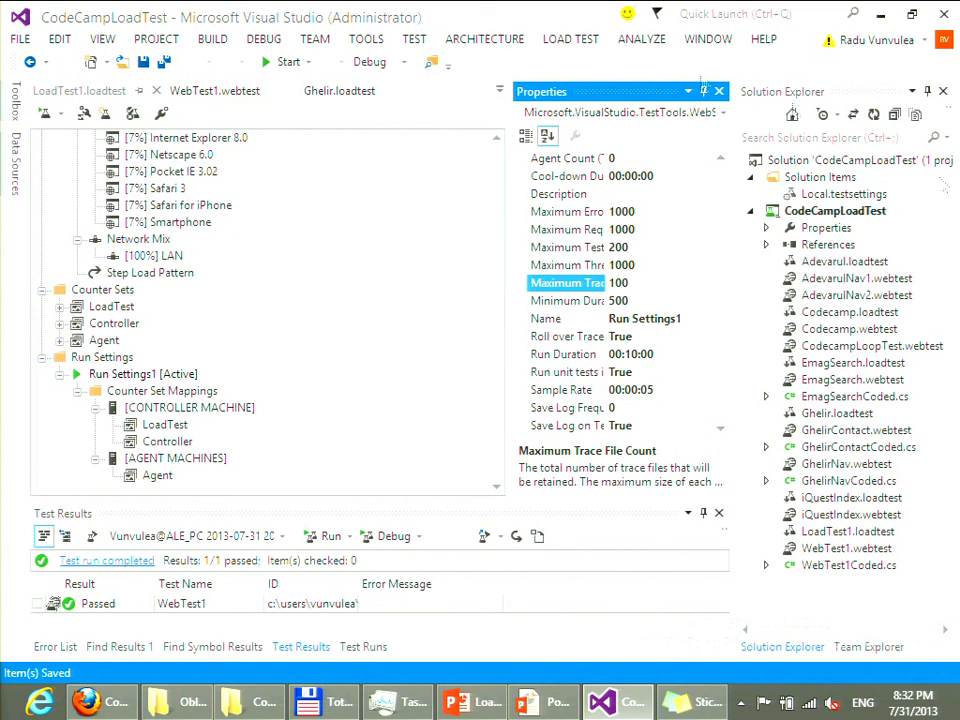
Set Local.testsettings to run tests using Visual Studio Team Foundation Service, keep the deployment, script and 32-bit defaults, and apply the settings
{"action": "double_click", "coordinate": [815, 193]}
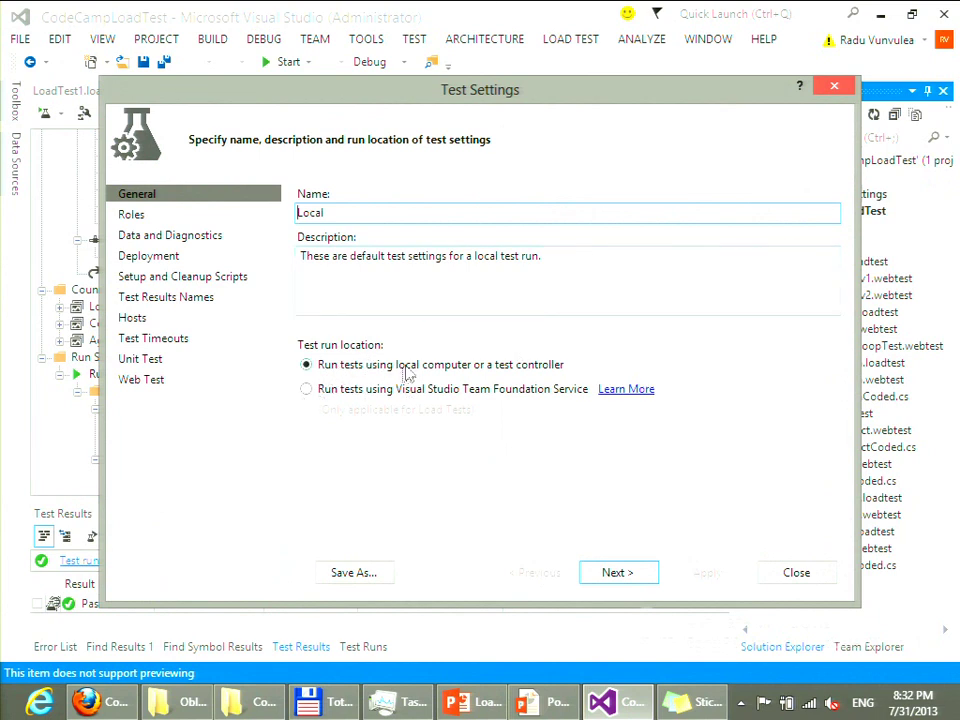
{"action": "left_click", "coordinate": [338, 397]}
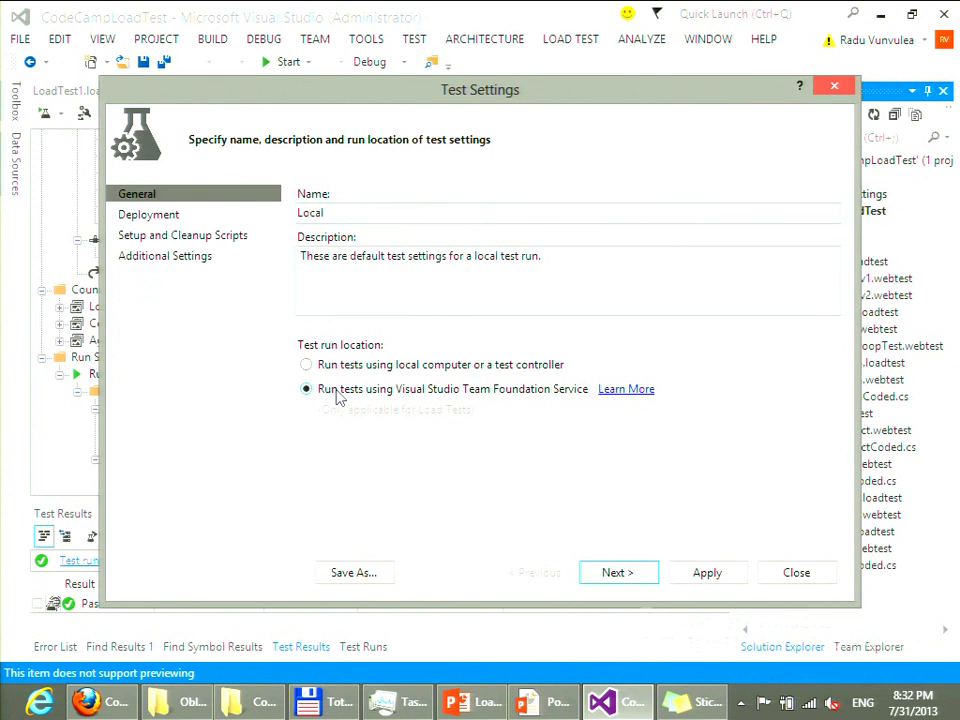
{"action": "left_click", "coordinate": [616, 581]}
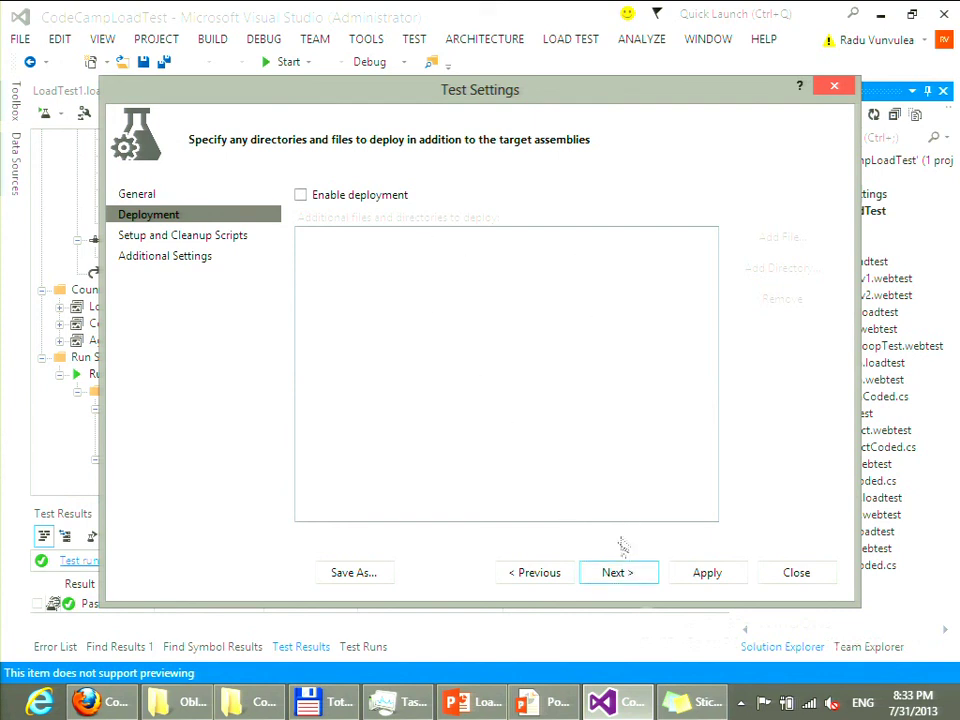
{"action": "left_click", "coordinate": [614, 573]}
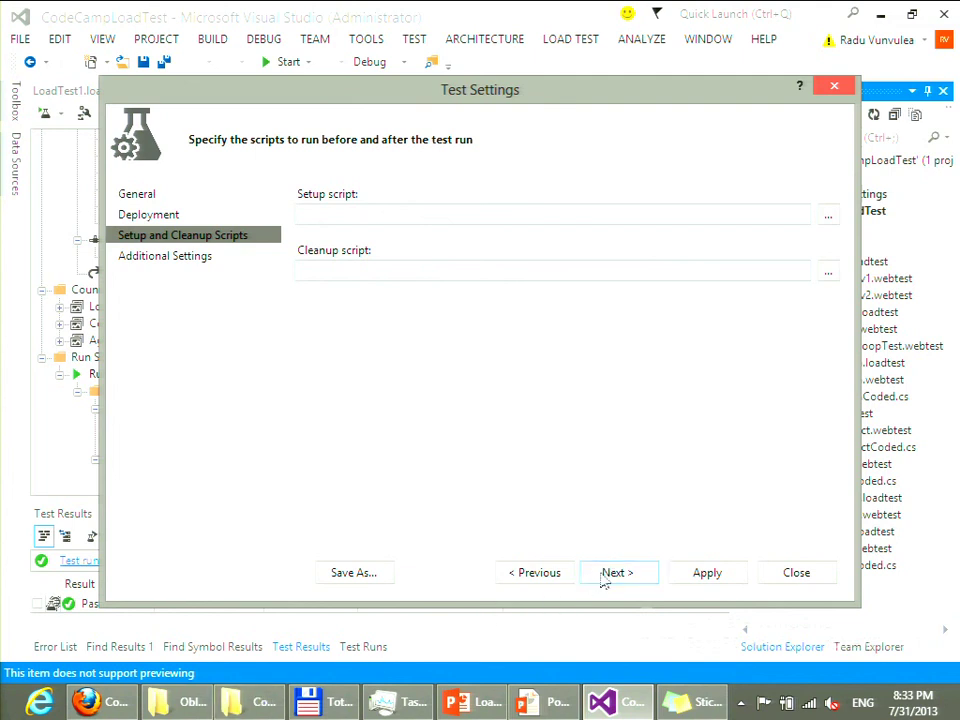
{"action": "left_click", "coordinate": [606, 578]}
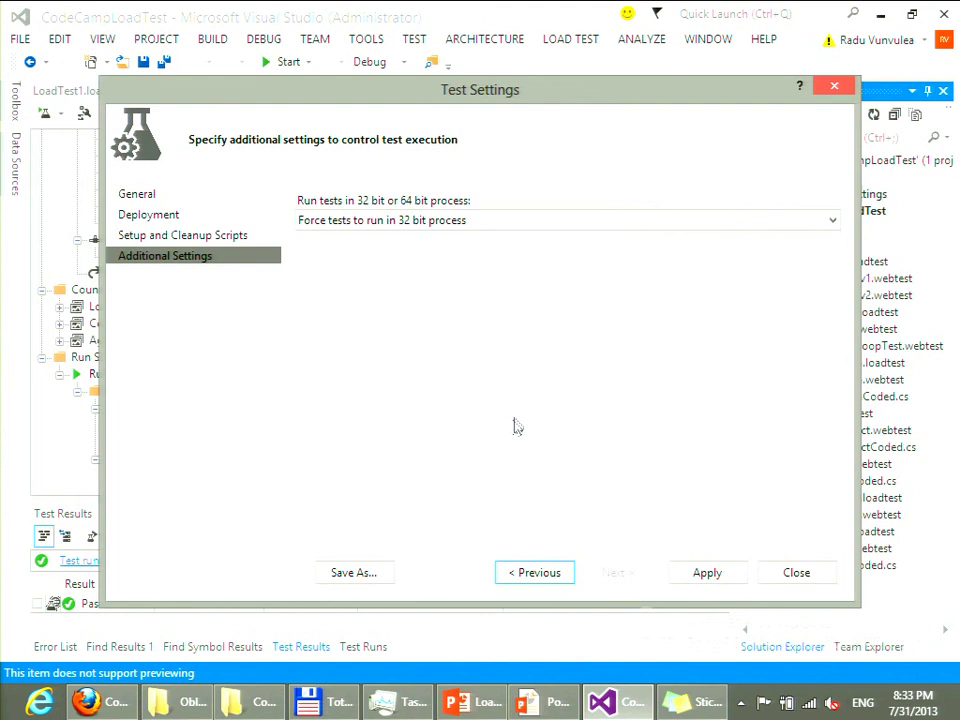
{"action": "left_click", "coordinate": [704, 576]}
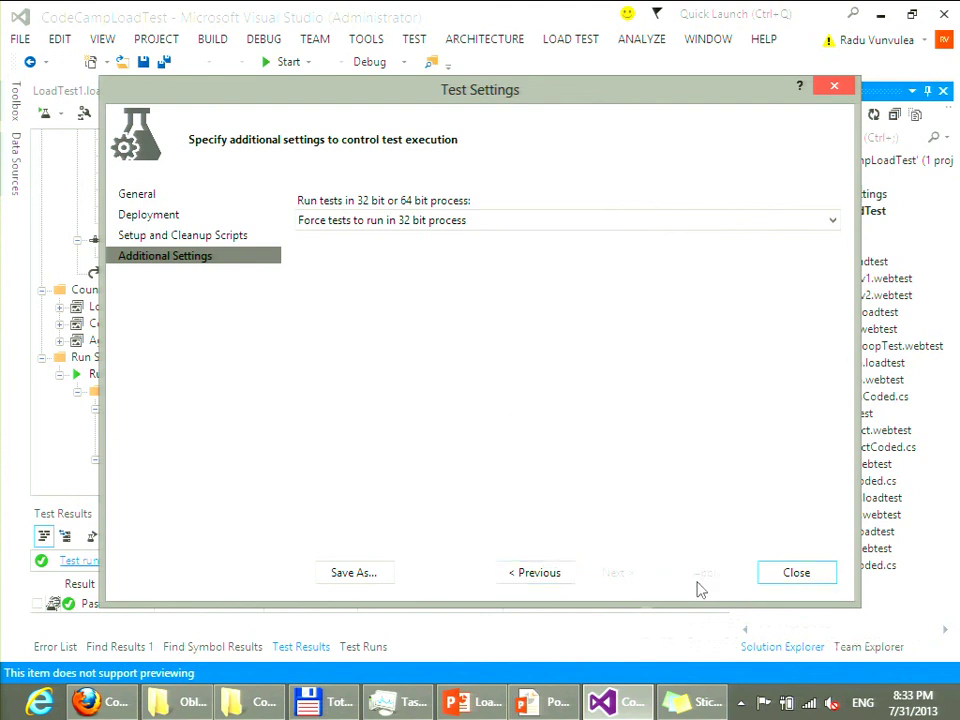
{"action": "left_click", "coordinate": [786, 573]}
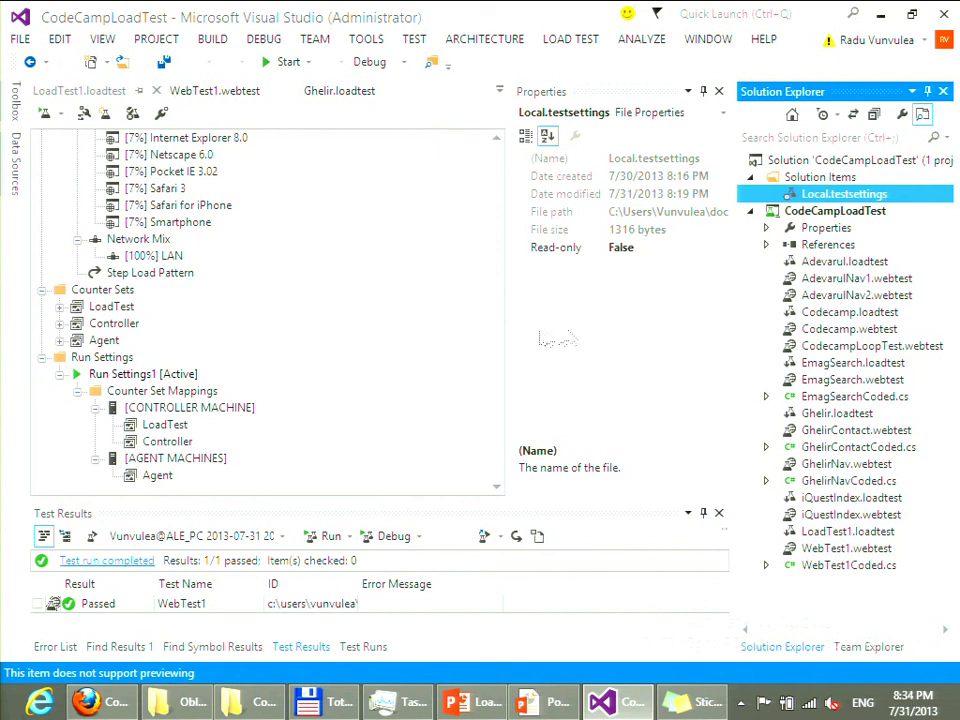
Try to run LoadTest1, and cancel at the prompt about the test result limit
{"action": "left_click", "coordinate": [45, 115]}
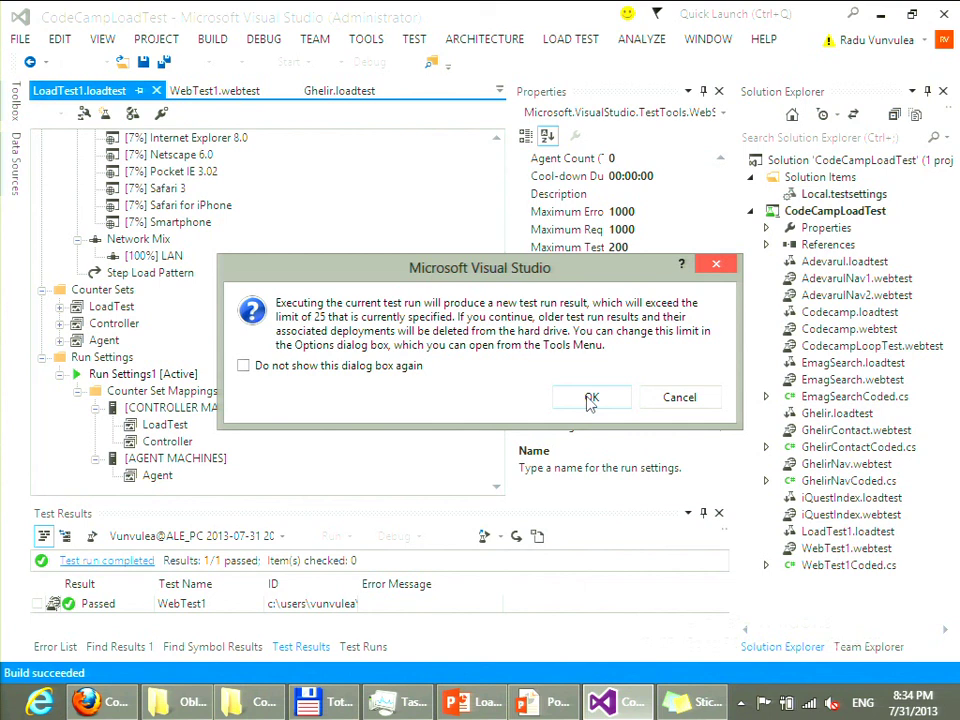
{"action": "left_click", "coordinate": [716, 264]}
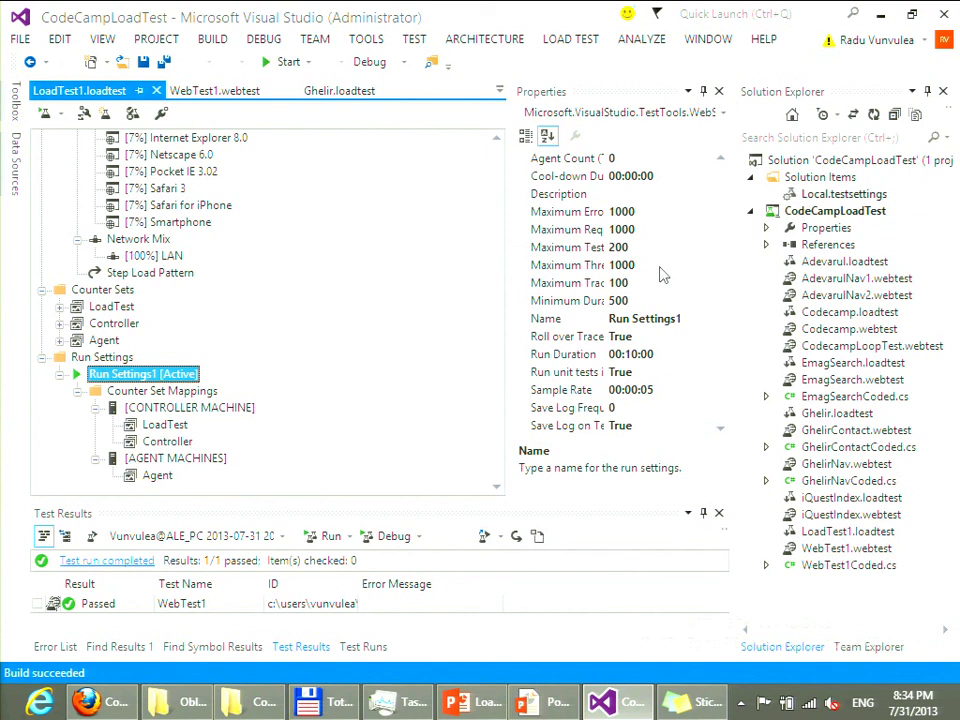
Open the Load Test Manager showing all load tests, with the Properties and Test Results windows out of the way
{"action": "left_click", "coordinate": [719, 91]}
{"action": "left_click", "coordinate": [570, 38]}
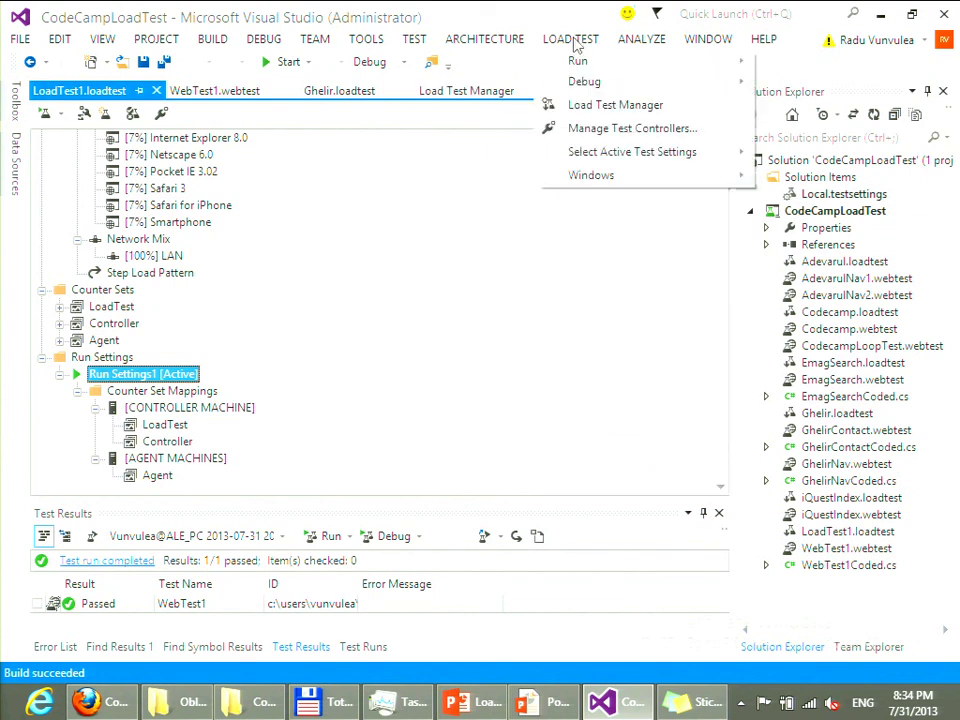
{"action": "left_click", "coordinate": [600, 106]}
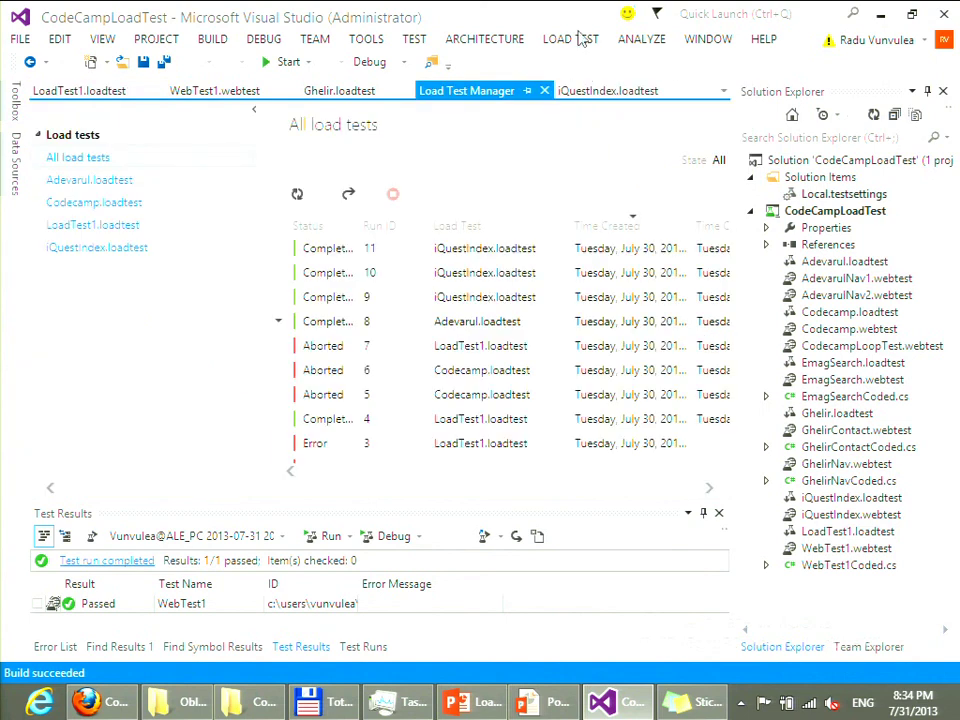
{"action": "left_click", "coordinate": [578, 39]}
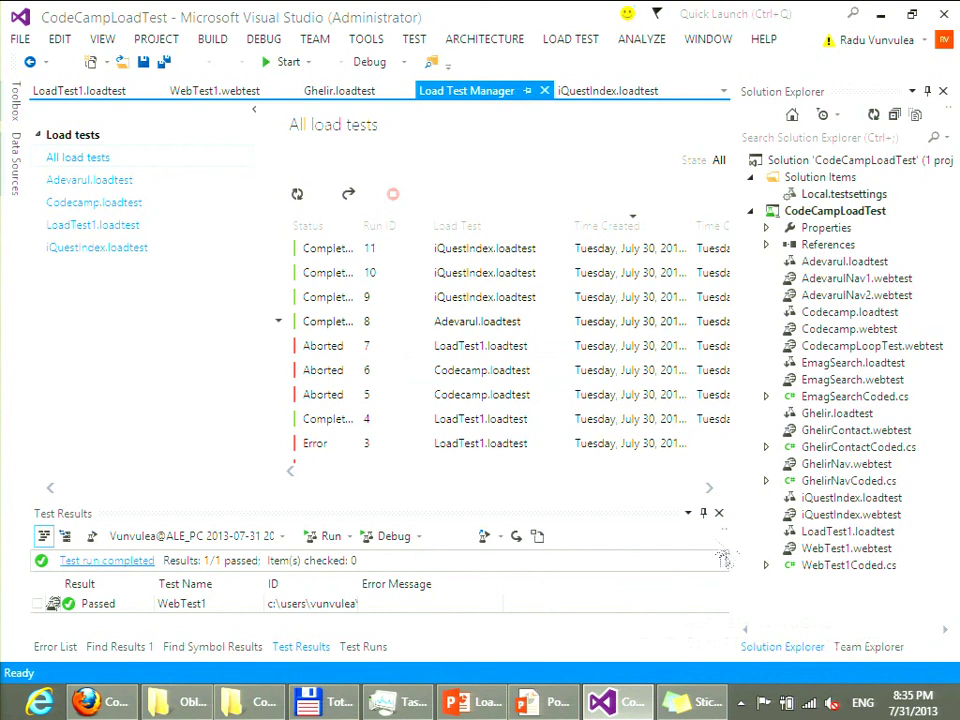
{"action": "left_click", "coordinate": [703, 513]}
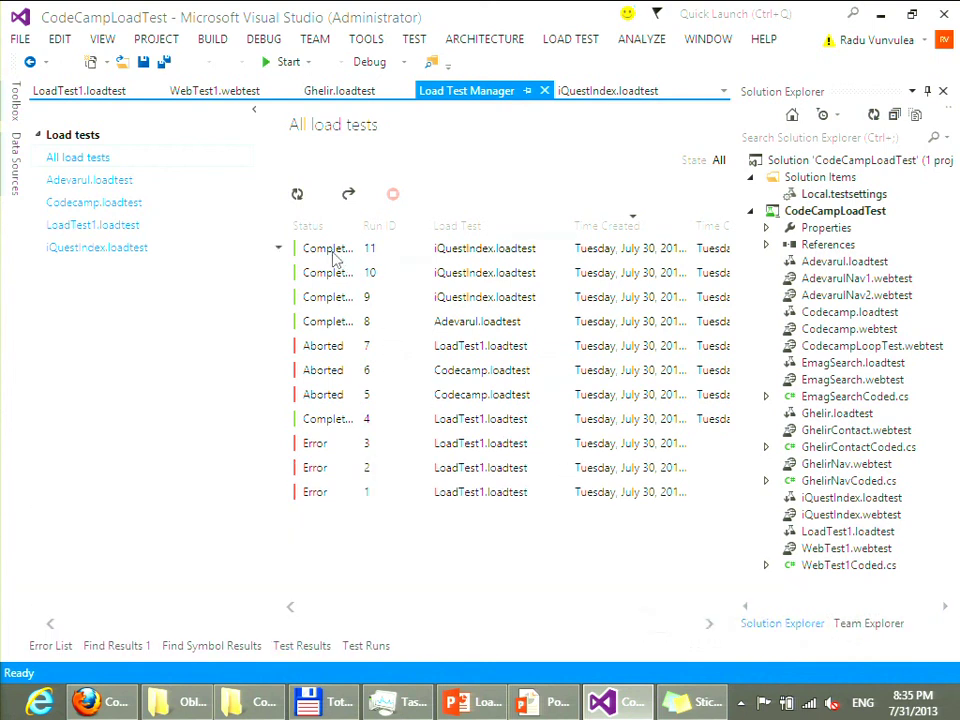
Open the aborted Codecamp.loadtest run with ID 6, download its report and view it
{"action": "double_click", "coordinate": [338, 300]}
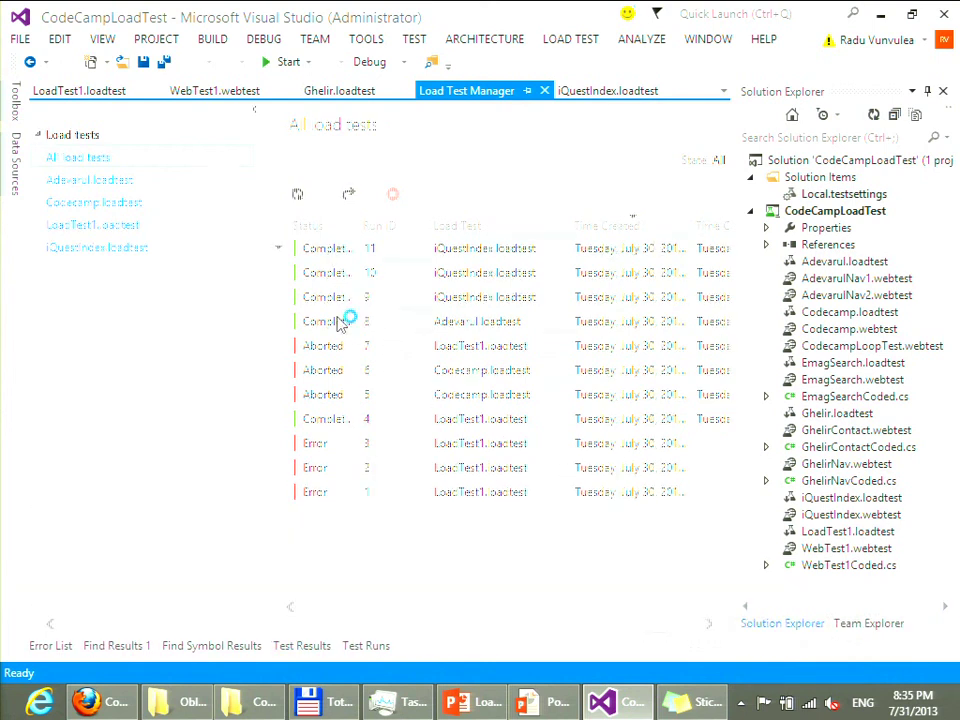
{"action": "left_click", "coordinate": [219, 90]}
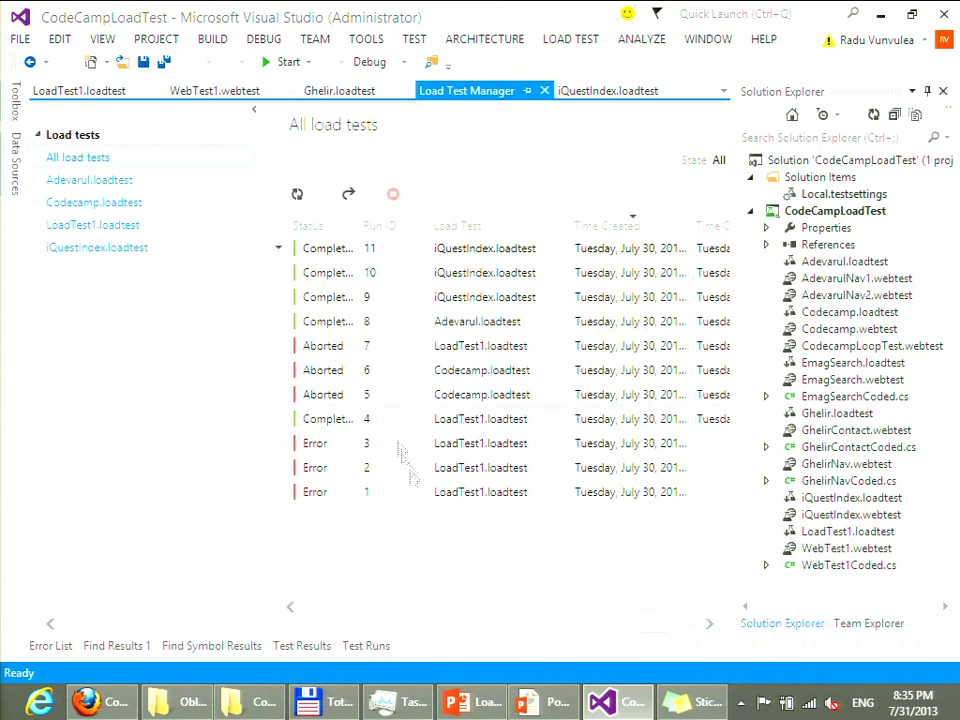
{"action": "double_click", "coordinate": [358, 372]}
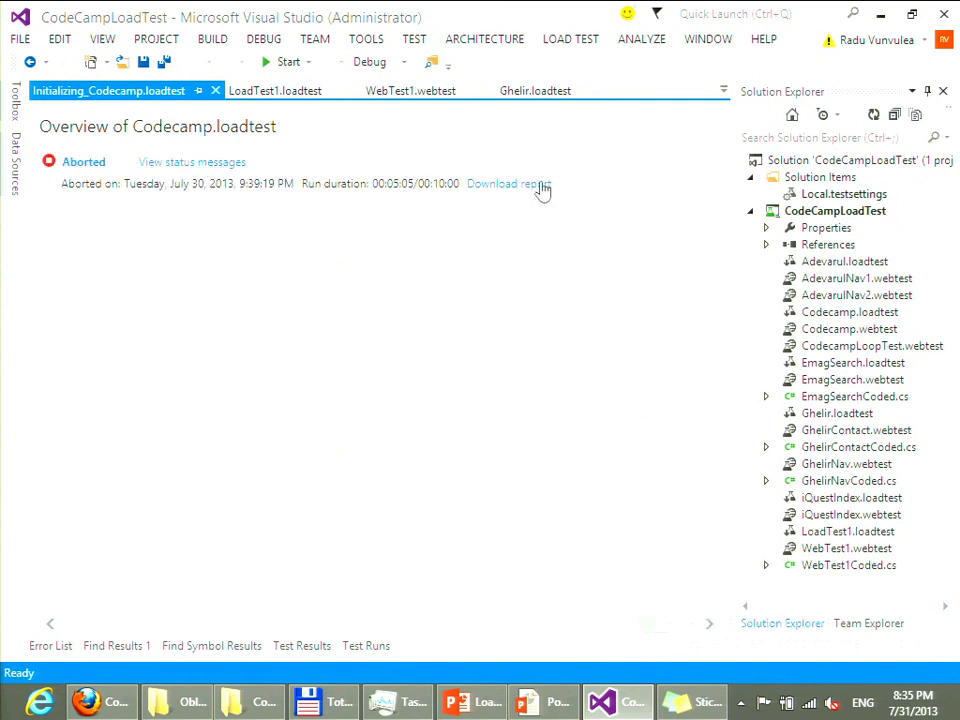
{"action": "left_click", "coordinate": [529, 186]}
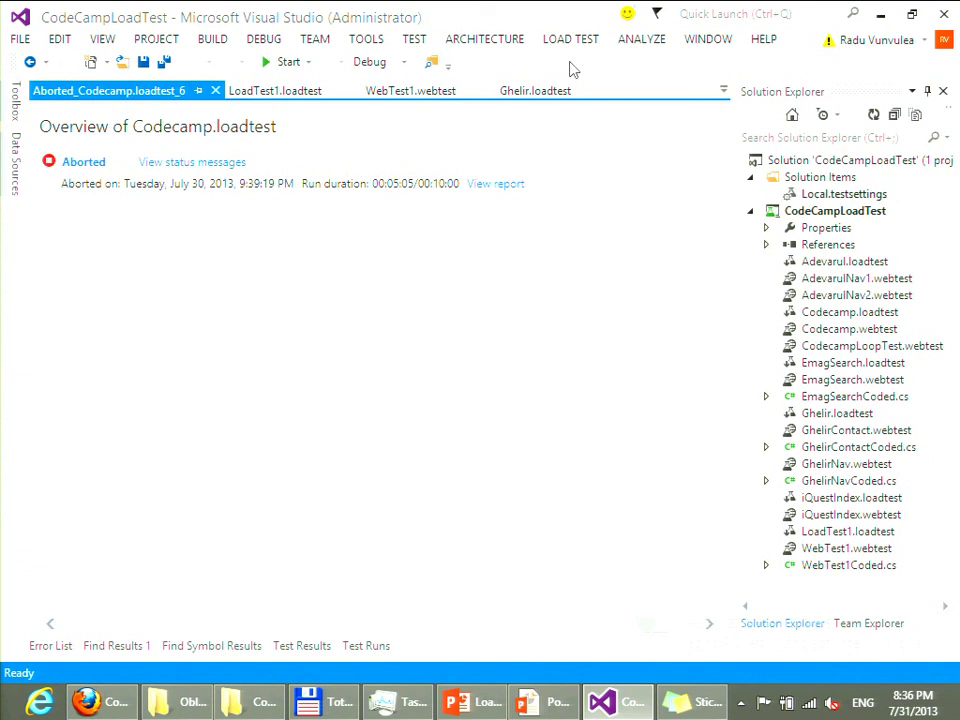
{"action": "left_click", "coordinate": [489, 185]}
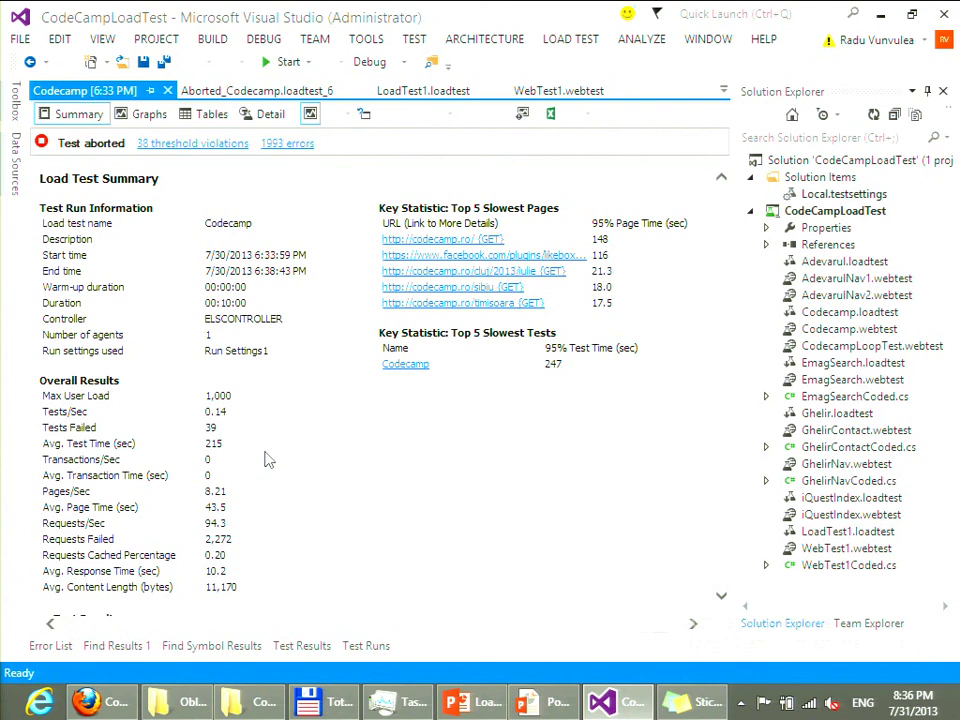
Show the report's graphs, enlarge Key Indicators and Page Response Time, and hide the Errors/Sec and Threshold counters
{"action": "left_click", "coordinate": [145, 116]}
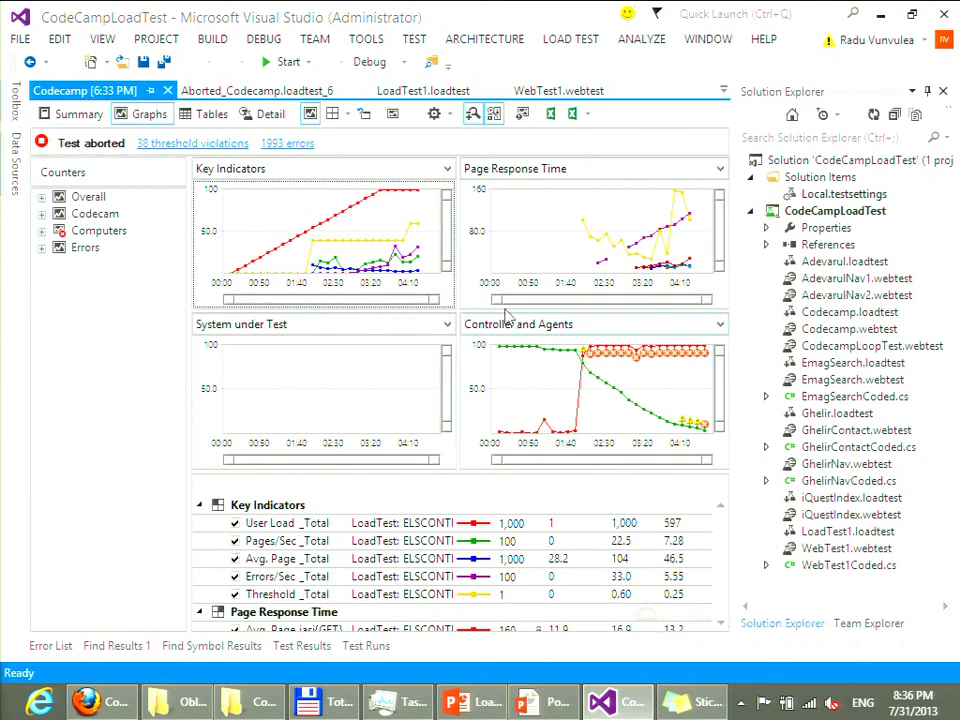
{"action": "left_click_drag", "start_coordinate": [507, 311], "coordinate": [507, 465]}
{"action": "left_click_drag", "start_coordinate": [310, 313], "coordinate": [243, 440]}
{"action": "left_click", "coordinate": [235, 594]}
{"action": "left_click", "coordinate": [235, 576]}
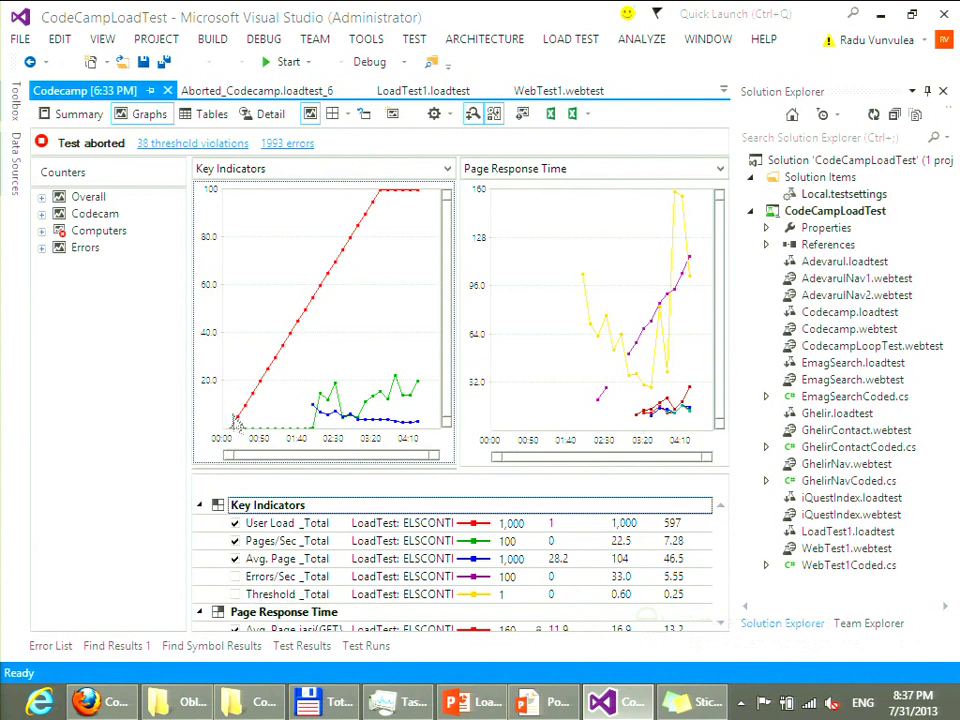
Examine the User Load curve point by point, and expand the Codecam scenario's counters to inspect the Codecamp test
{"action": "mouse_move", "coordinate": [239, 419]}
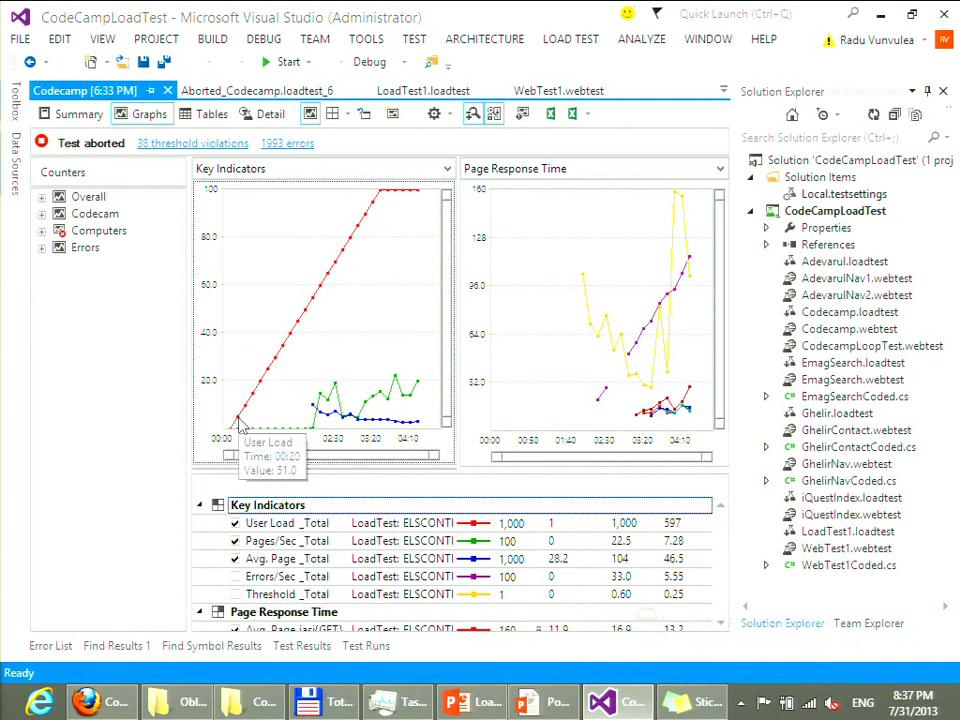
{"action": "mouse_move", "coordinate": [300, 330]}
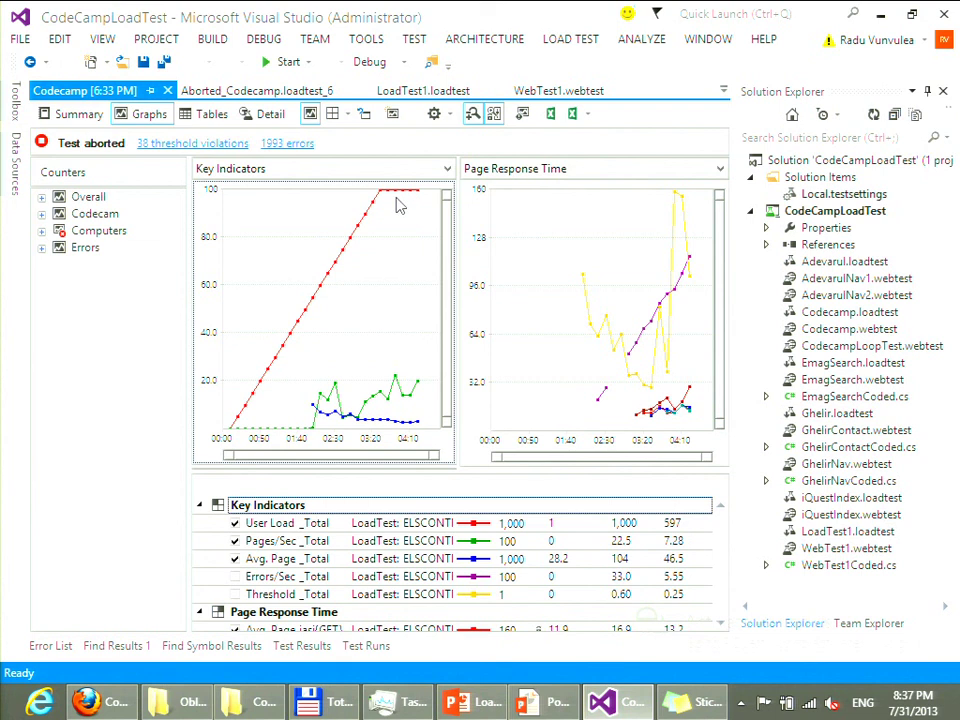
{"action": "mouse_move", "coordinate": [397, 200]}
{"action": "left_click", "coordinate": [41, 214]}
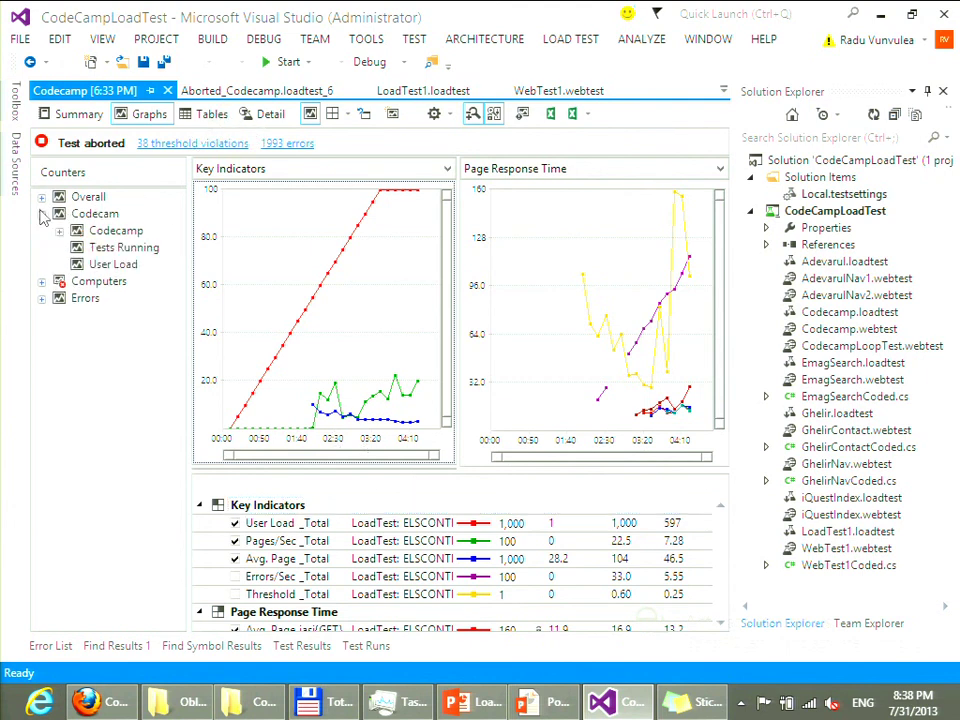
{"action": "left_click", "coordinate": [125, 231]}
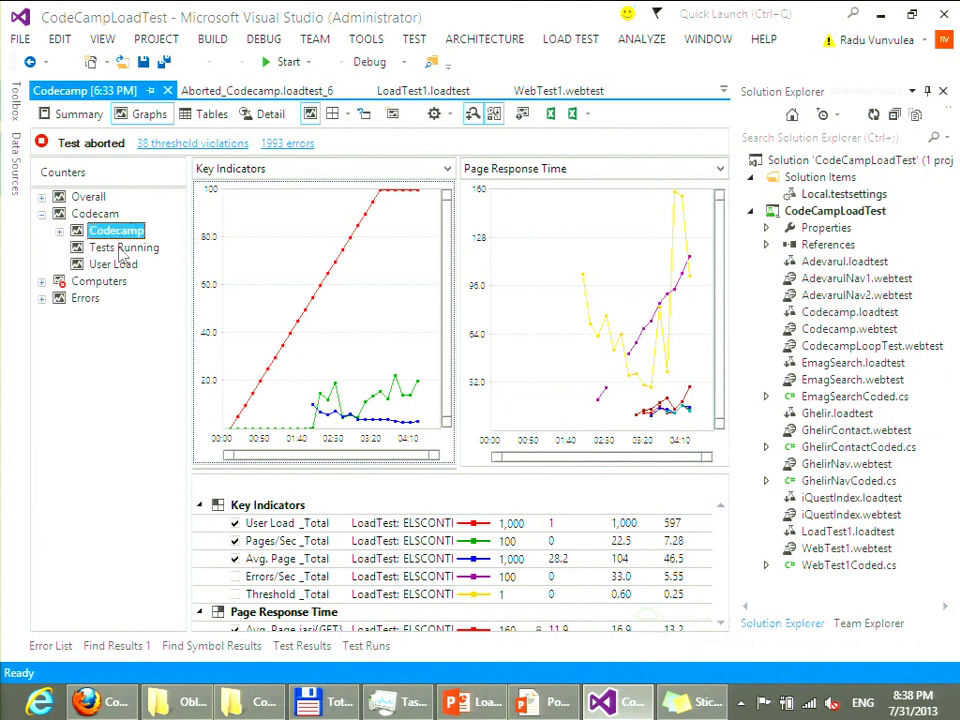
Expand the Codecamp test's Pages counters and open the despre-noi page's counters
{"action": "key", "text": "Right"}
{"action": "key", "text": "Down"}
{"action": "key", "text": "Down"}
{"action": "key", "text": "Down"}
{"action": "key", "text": "Down"}
{"action": "key", "text": "Down"}
{"action": "key", "text": "Right"}
{"action": "key", "text": "Down"}
{"action": "key", "text": "Down"}
{"action": "key", "text": "Down"}
{"action": "key", "text": "Down"}
{"action": "key", "text": "Down"}
{"action": "key", "text": "Down"}
{"action": "key", "text": "Down"}
{"action": "key", "text": "Up"}
{"action": "key", "text": "Up"}
{"action": "key", "text": "Up"}
{"action": "key", "text": "Up"}
{"action": "key", "text": "Up"}
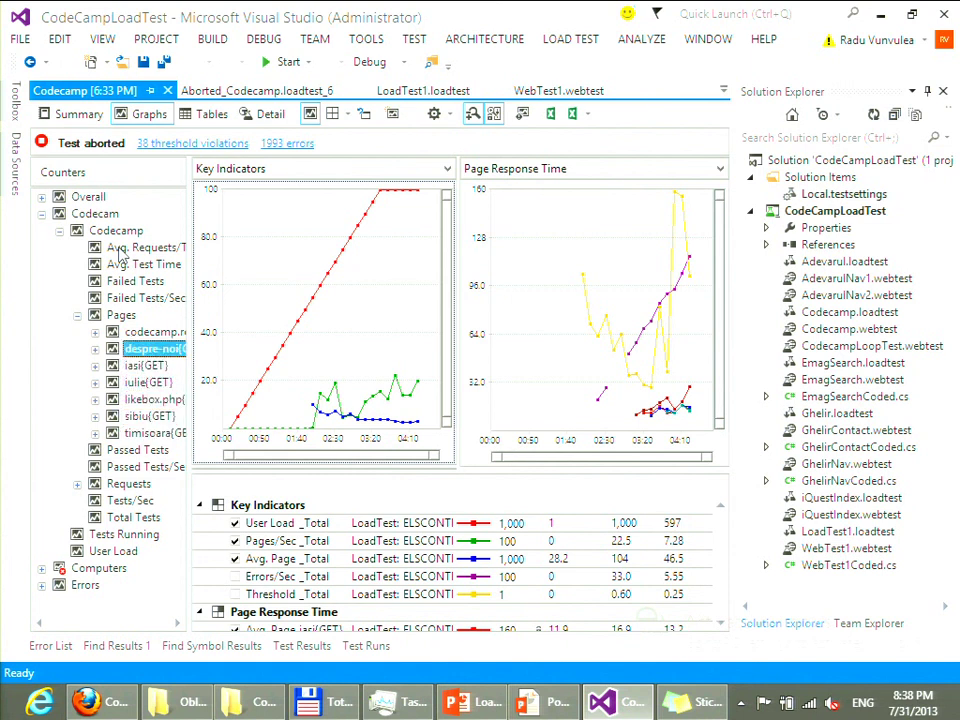
{"action": "key", "text": "Right"}
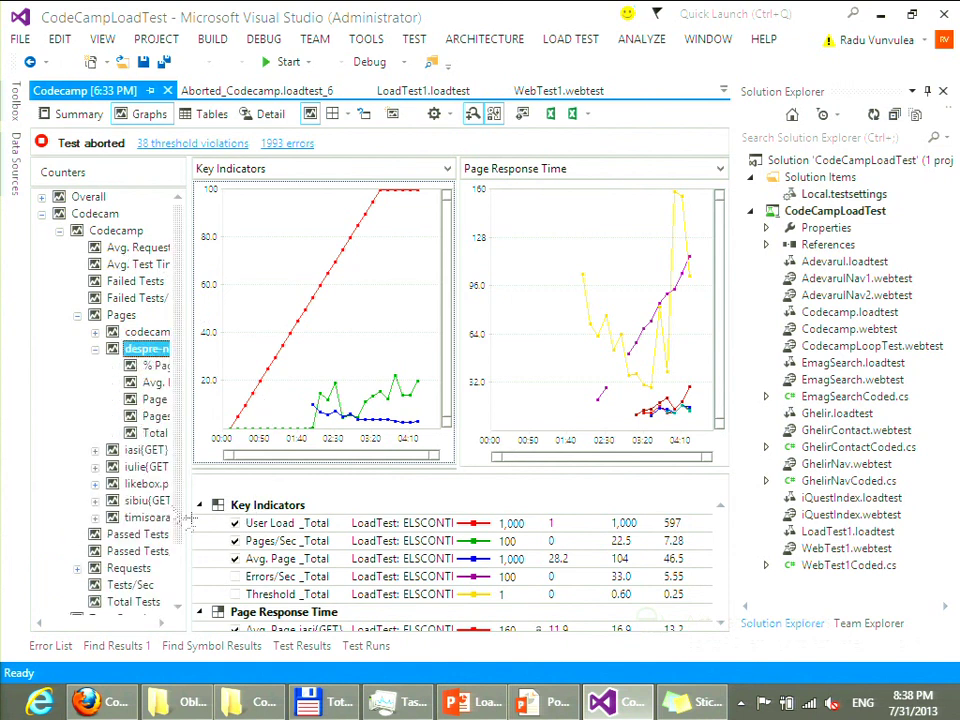
Widen the counter tree and add the despre-noi page's Avg. Page Time to the Key Indicators graph
{"action": "left_click_drag", "start_coordinate": [187, 514], "coordinate": [327, 514]}
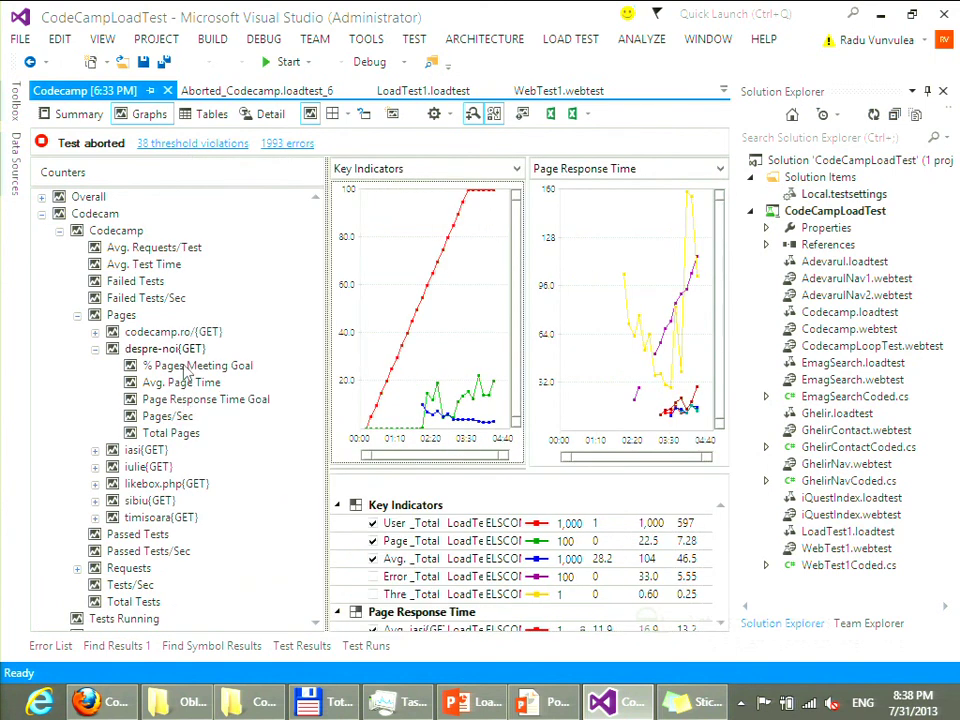
{"action": "left_click", "coordinate": [187, 383]}
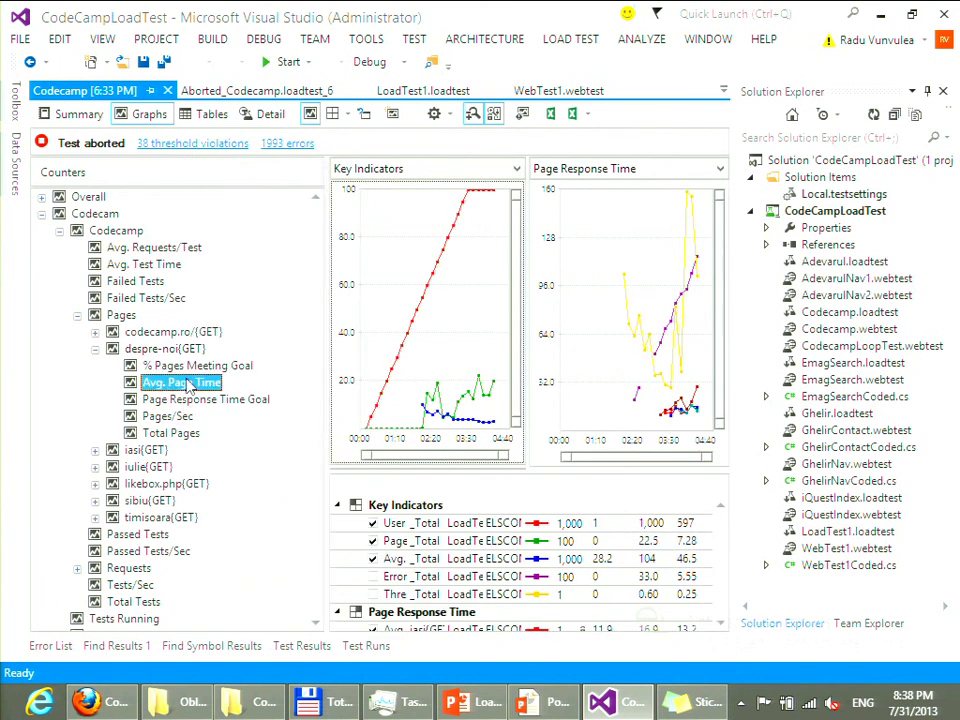
{"action": "double_click", "coordinate": [187, 383]}
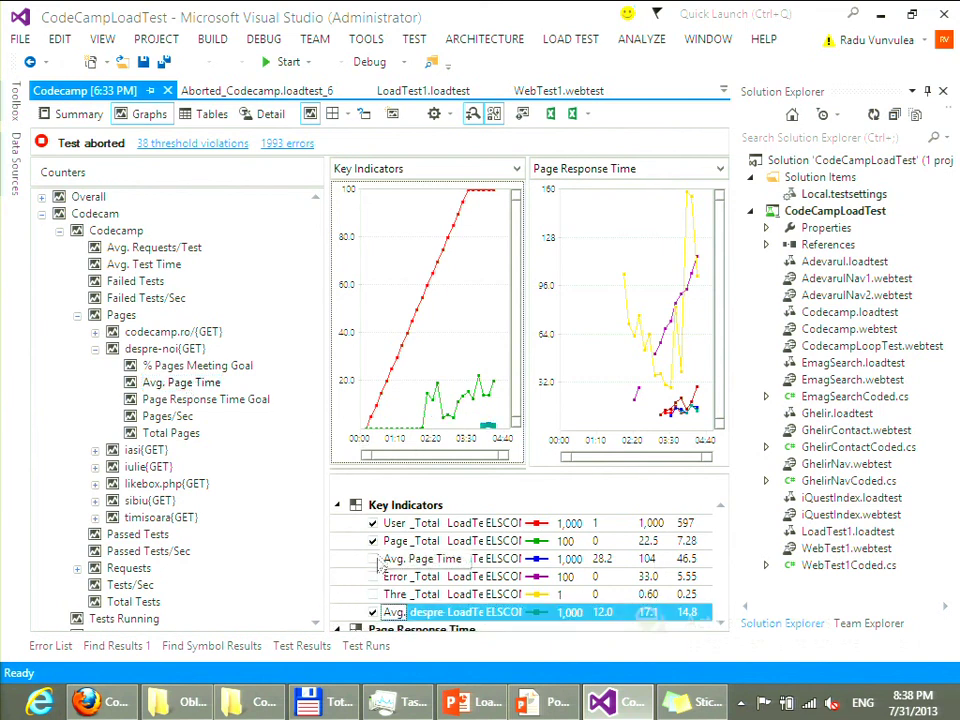
Hide the total User Load, Pages/Sec and Avg. Page Time counters in Key Indicators, and widen that graph
{"action": "left_click", "coordinate": [372, 558]}
{"action": "left_click", "coordinate": [400, 540]}
{"action": "left_click", "coordinate": [372, 523]}
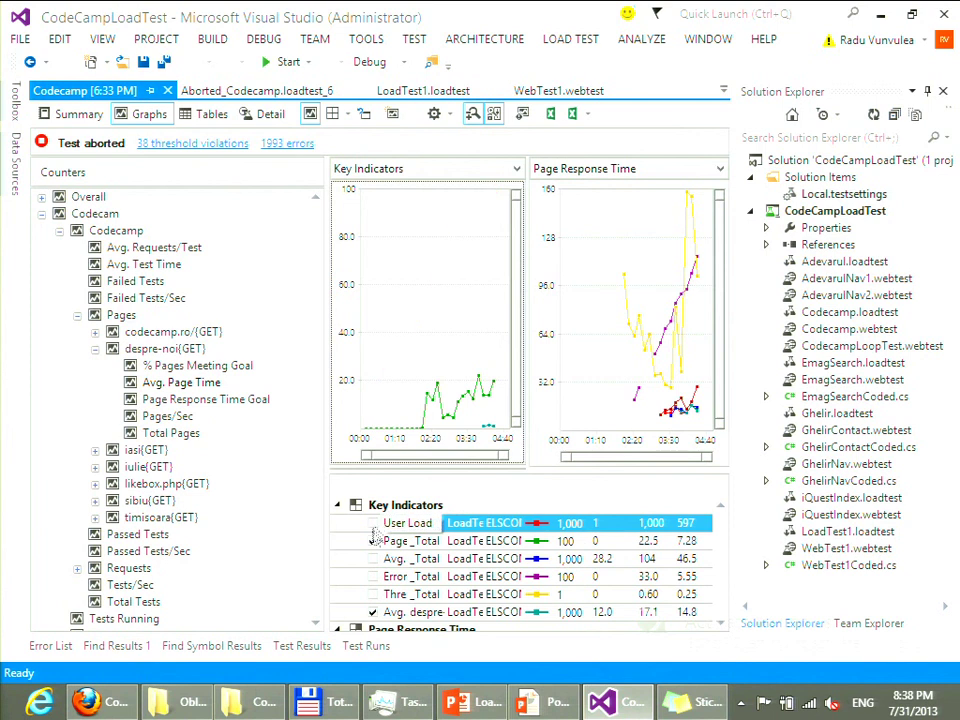
{"action": "left_click", "coordinate": [372, 541]}
{"action": "left_click", "coordinate": [392, 523]}
{"action": "left_click_drag", "start_coordinate": [392, 523], "coordinate": [522, 625]}
{"action": "left_click", "coordinate": [510, 612]}
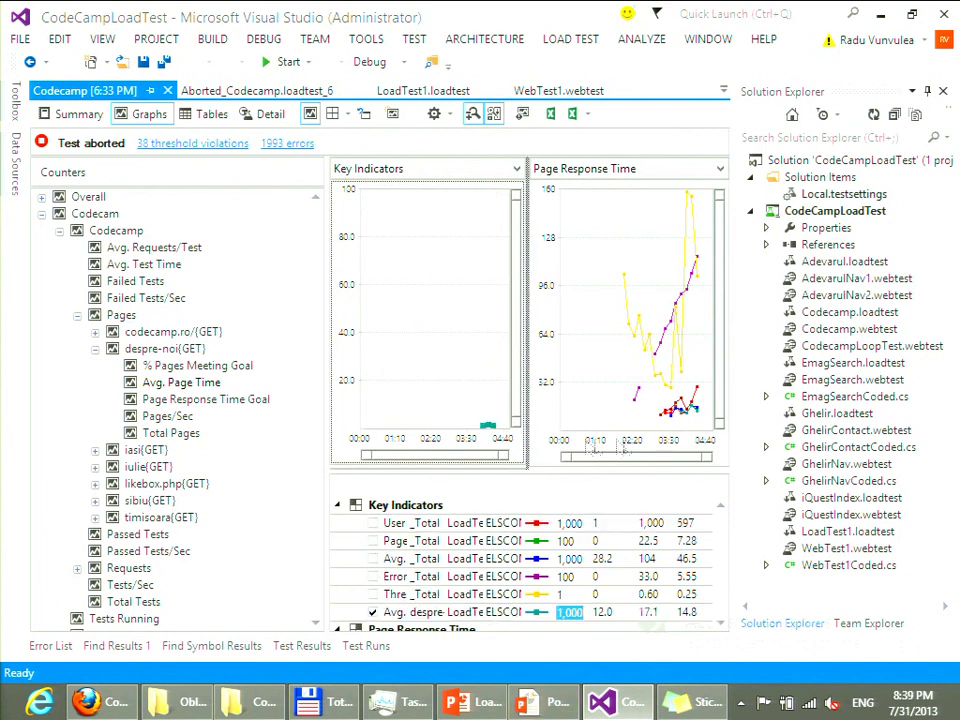
{"action": "left_click_drag", "start_coordinate": [527, 432], "coordinate": [667, 432]}
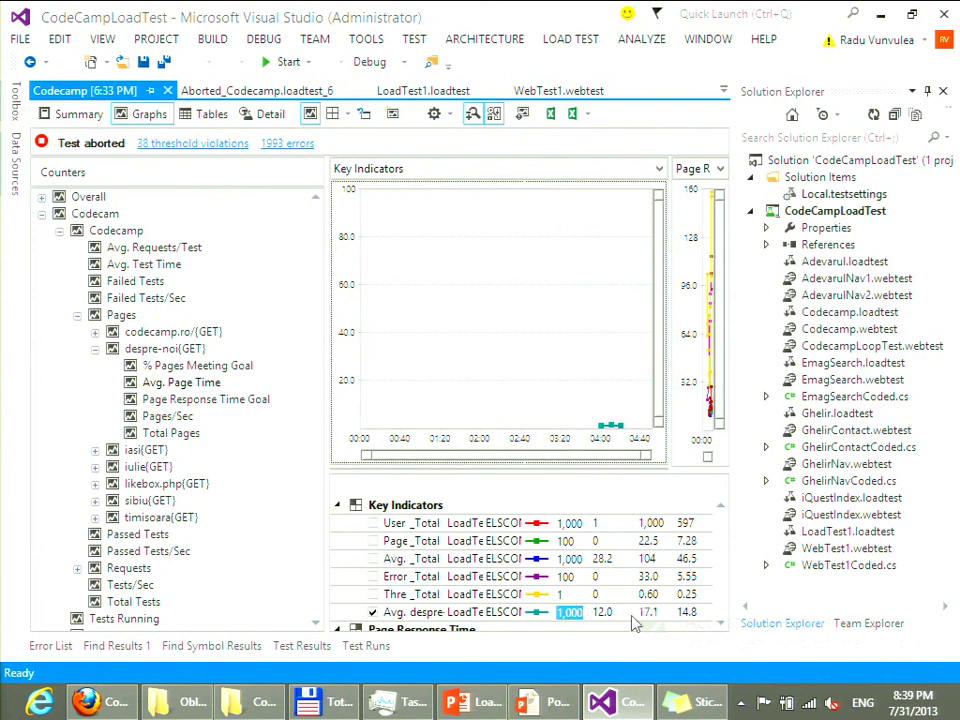
Add the sibiu page's Avg. Page Time counter to the Key Indicators graph
{"action": "double_click", "coordinate": [160, 349]}
{"action": "double_click", "coordinate": [139, 387]}
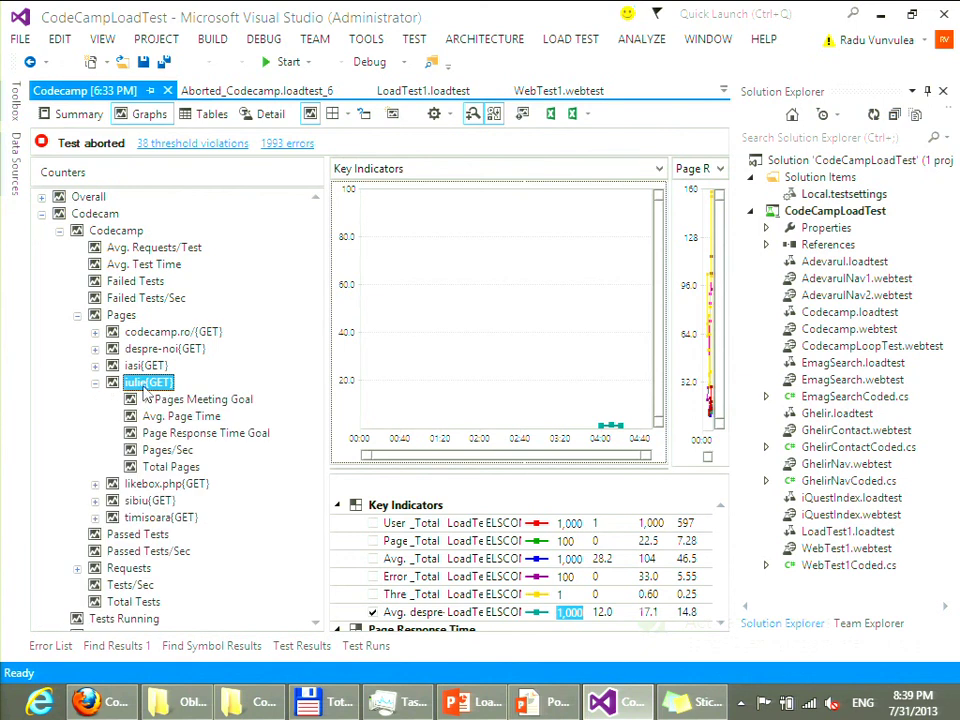
{"action": "double_click", "coordinate": [145, 385]}
{"action": "double_click", "coordinate": [148, 416]}
{"action": "double_click", "coordinate": [182, 450]}
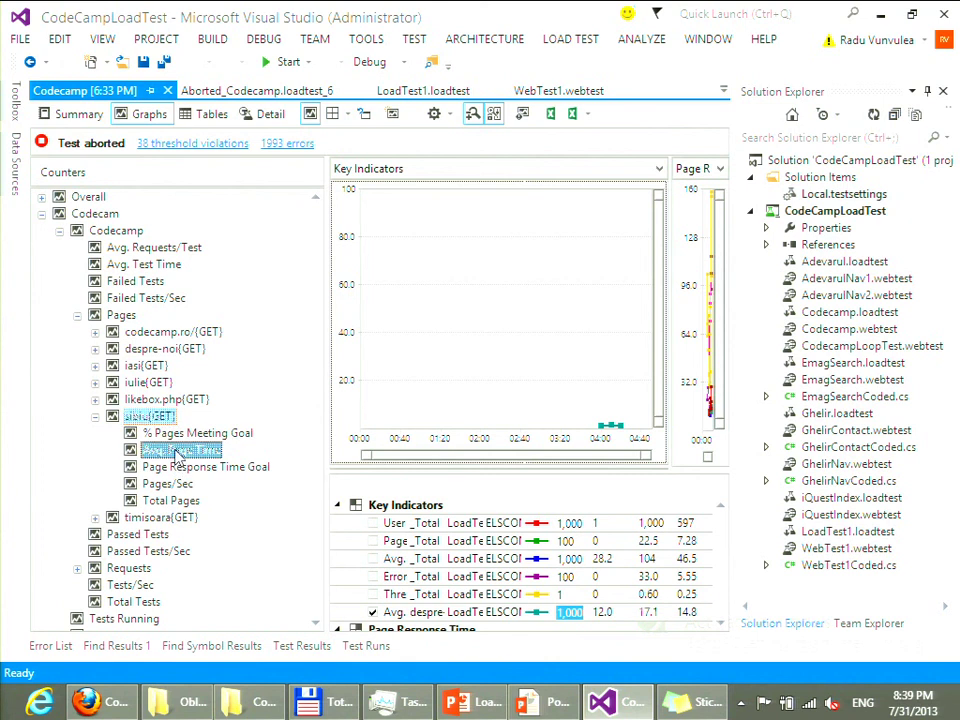
{"action": "scroll", "coordinate": [470, 530], "scroll_direction": "down", "scroll_amount": 1}
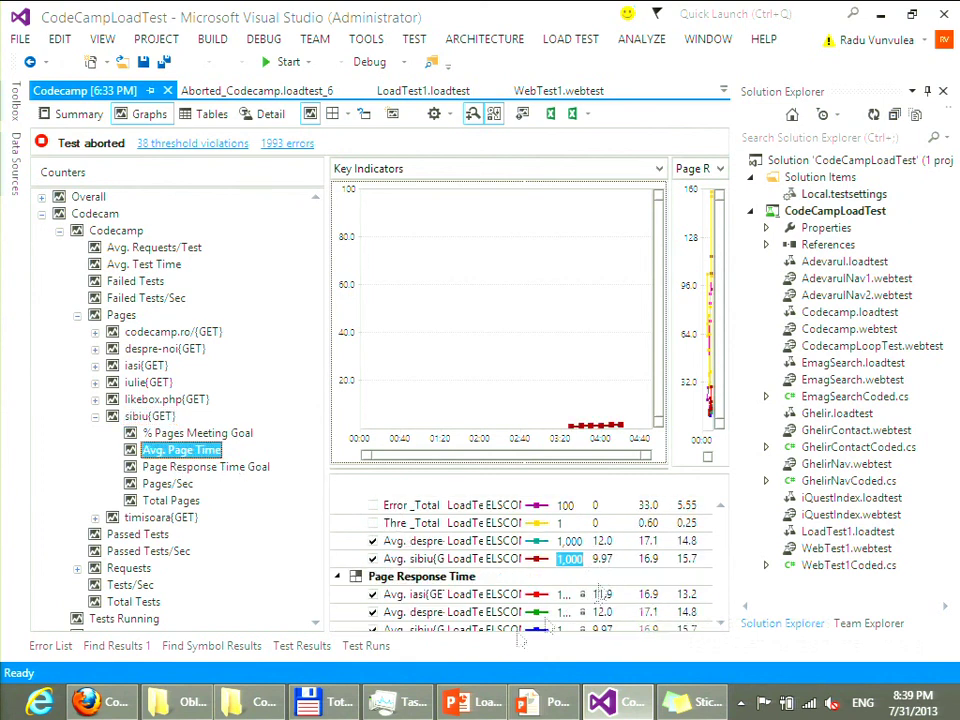
Show the report's Tests and Errors tables, and collapse the Codecamp test's counters
{"action": "left_click", "coordinate": [206, 114]}
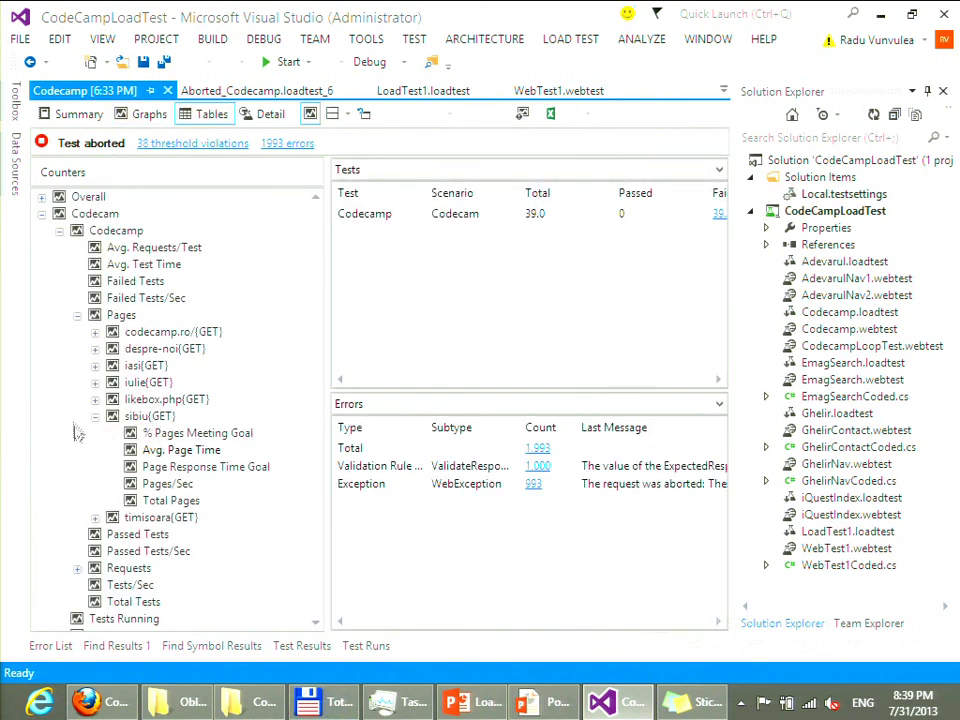
{"action": "left_click", "coordinate": [170, 433]}
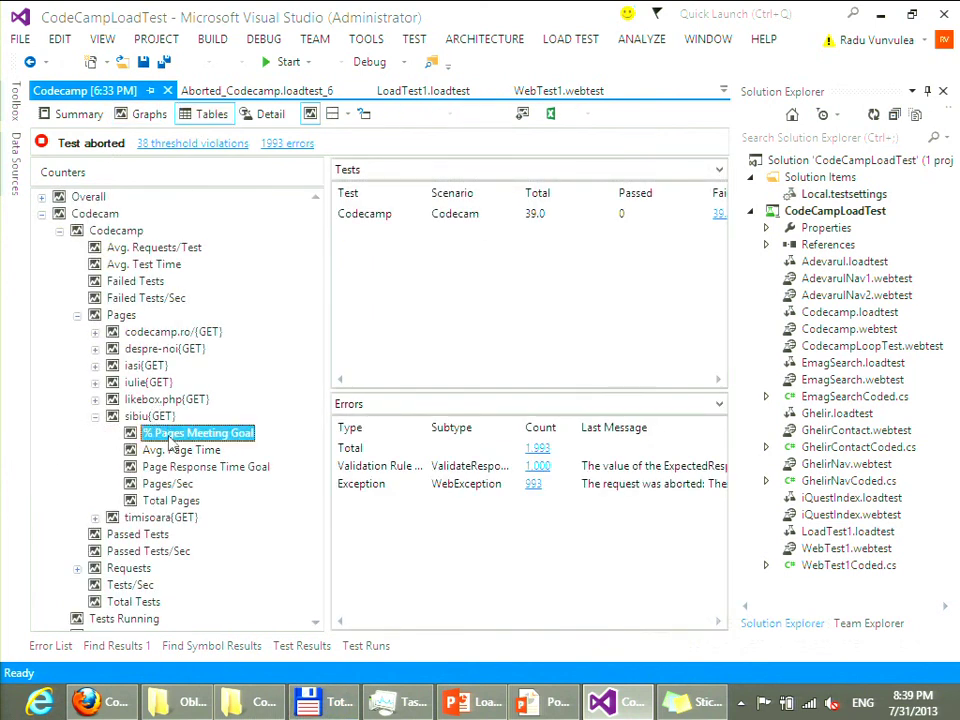
{"action": "left_click", "coordinate": [178, 450]}
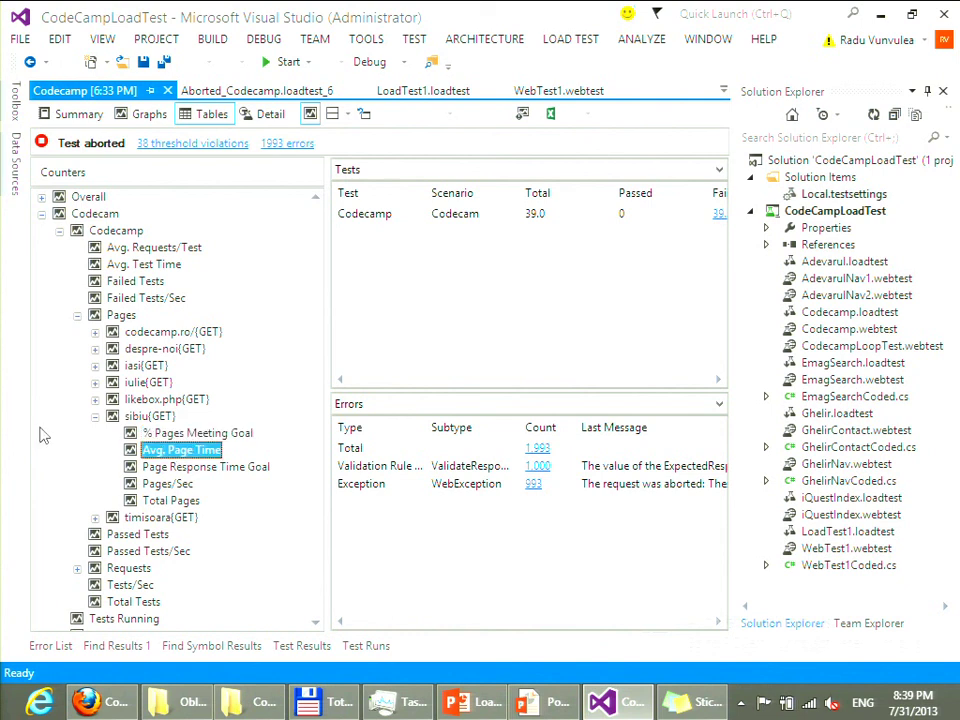
{"action": "key", "text": "Up"}
{"action": "key", "text": "Up"}
{"action": "key", "text": "Up"}
{"action": "key", "text": "shift+Up"}
{"action": "key", "text": "Left"}
{"action": "key", "text": "Left"}
{"action": "key", "text": "Up"}
{"action": "key", "text": "Up"}
{"action": "key", "text": "Up"}
{"action": "key", "text": "Up"}
{"action": "key", "text": "Up"}
{"action": "key", "text": "Up"}
{"action": "key", "text": "Down"}
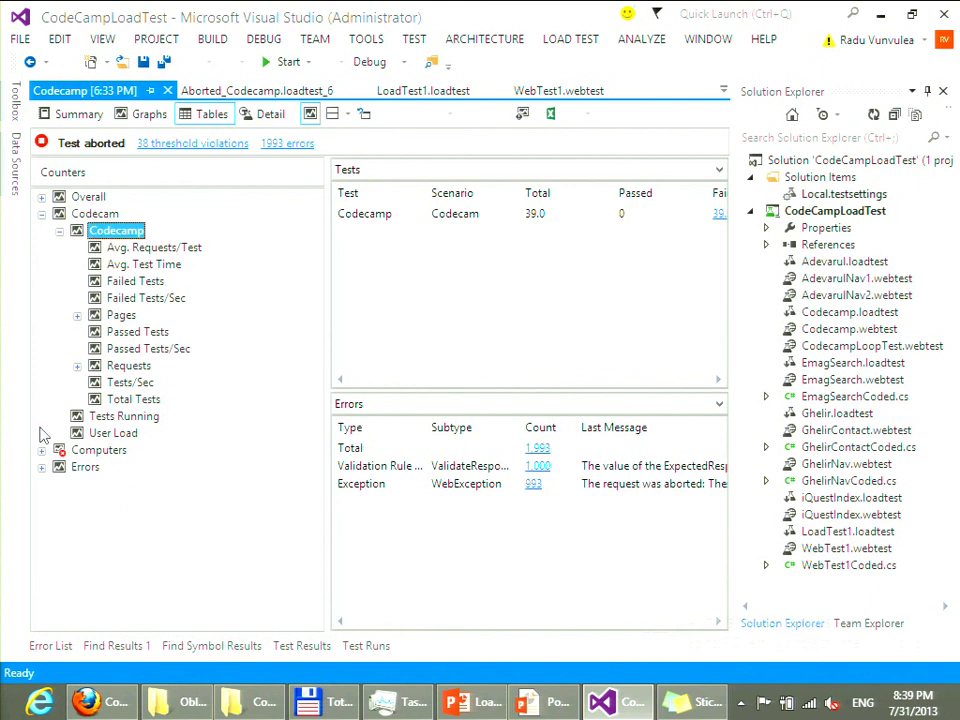
{"action": "key", "text": "Left"}
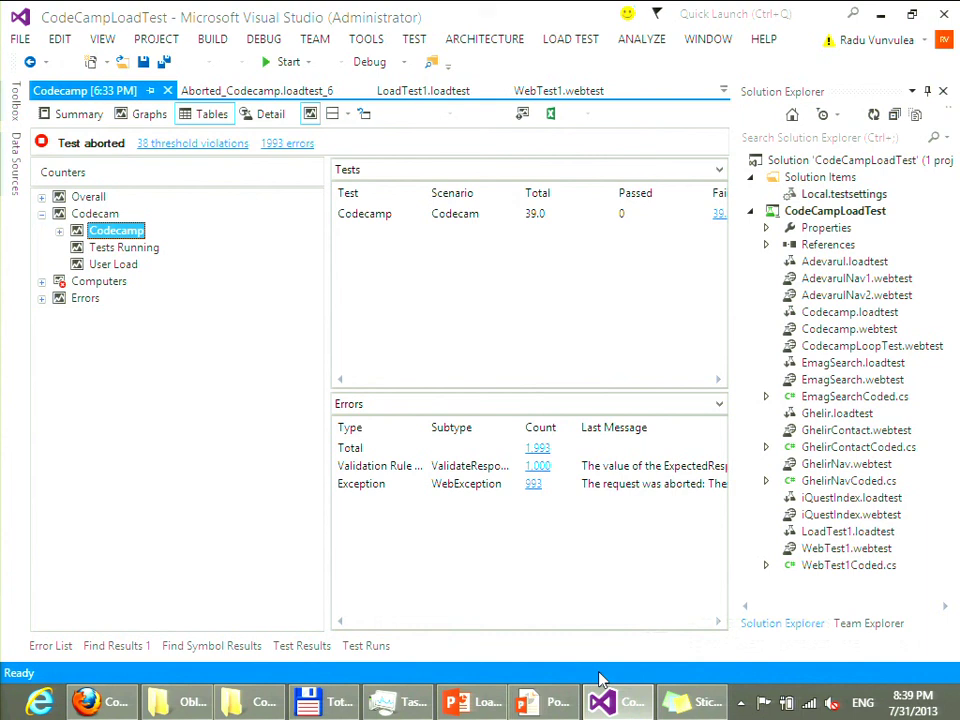
Close the Codecamp report and the aborted run's overview, and return to the scenarios of LoadTest1.loadtest
{"action": "left_click", "coordinate": [168, 91]}
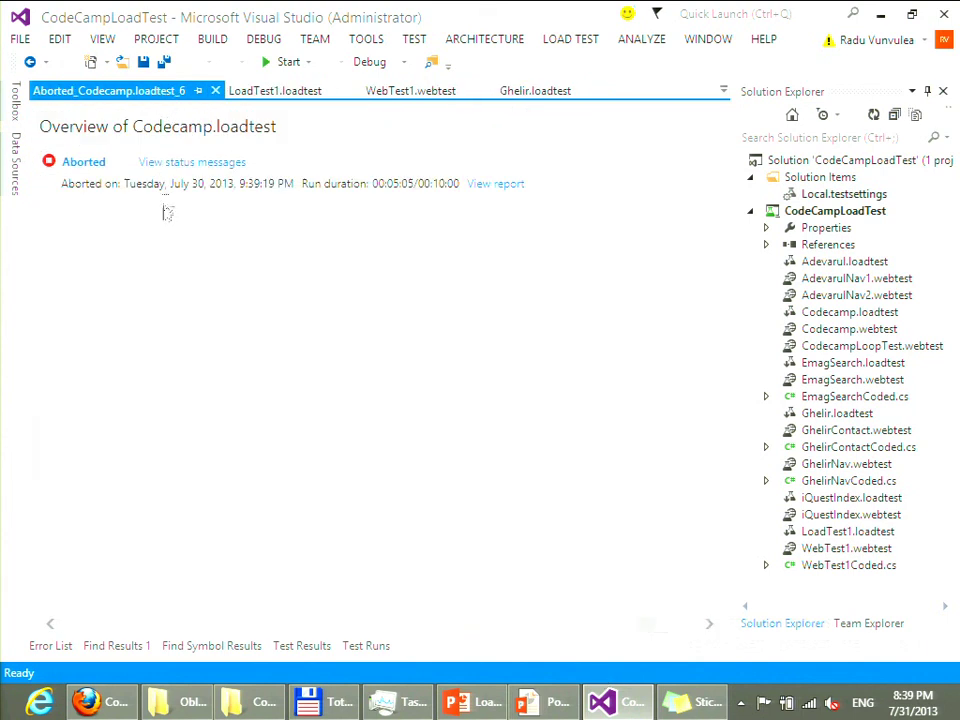
{"action": "left_click", "coordinate": [215, 91]}
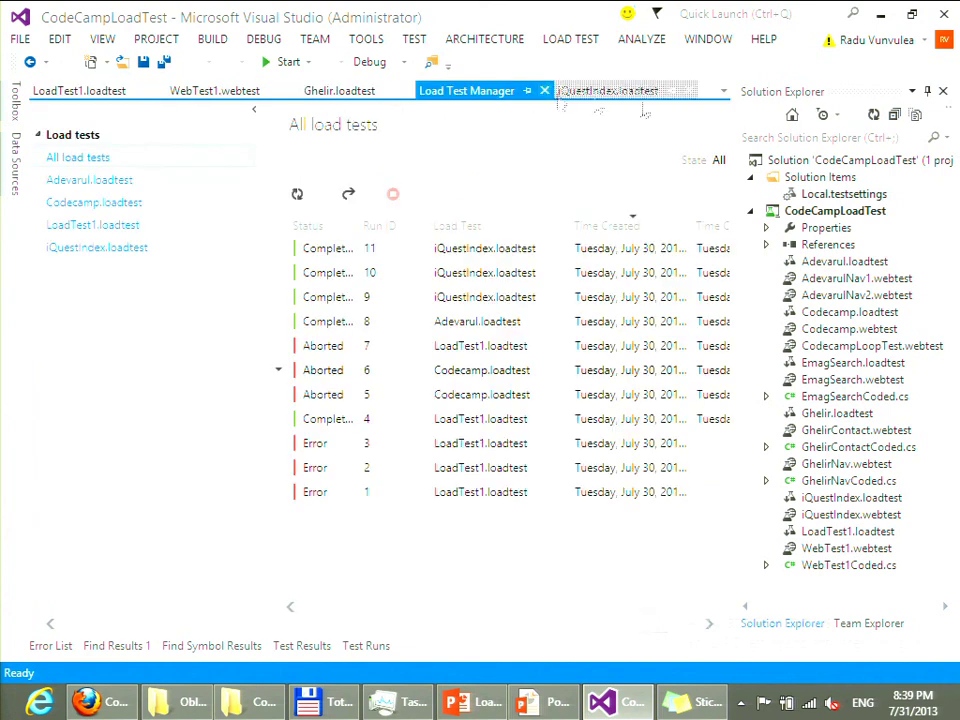
{"action": "left_click", "coordinate": [193, 92]}
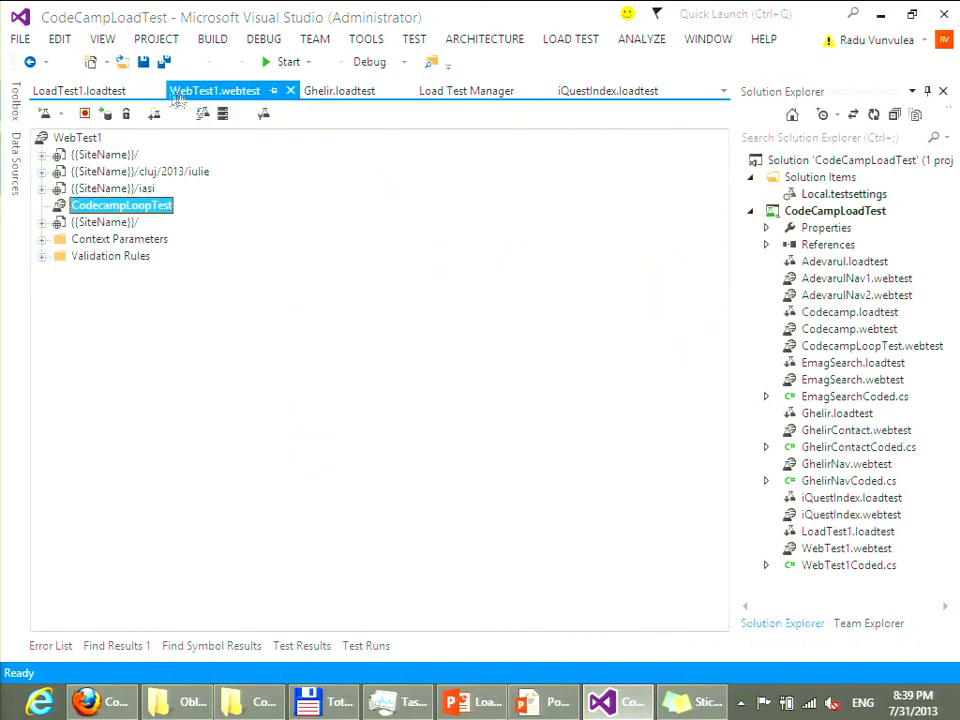
{"action": "left_click", "coordinate": [78, 91]}
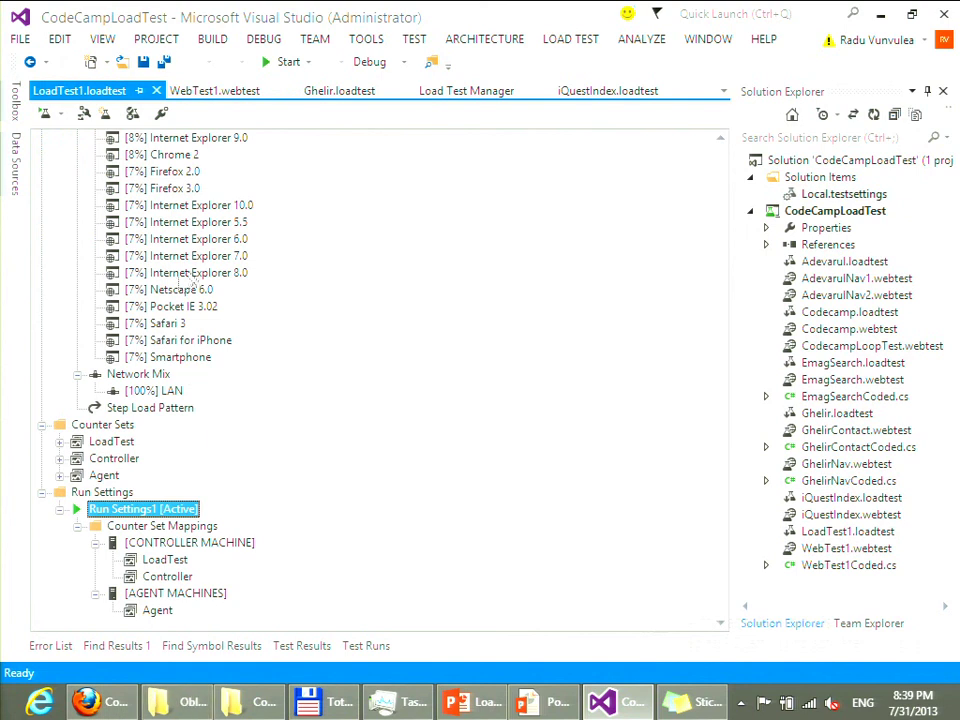
{"action": "scroll", "coordinate": [240, 377], "scroll_direction": "up", "scroll_amount": 3}
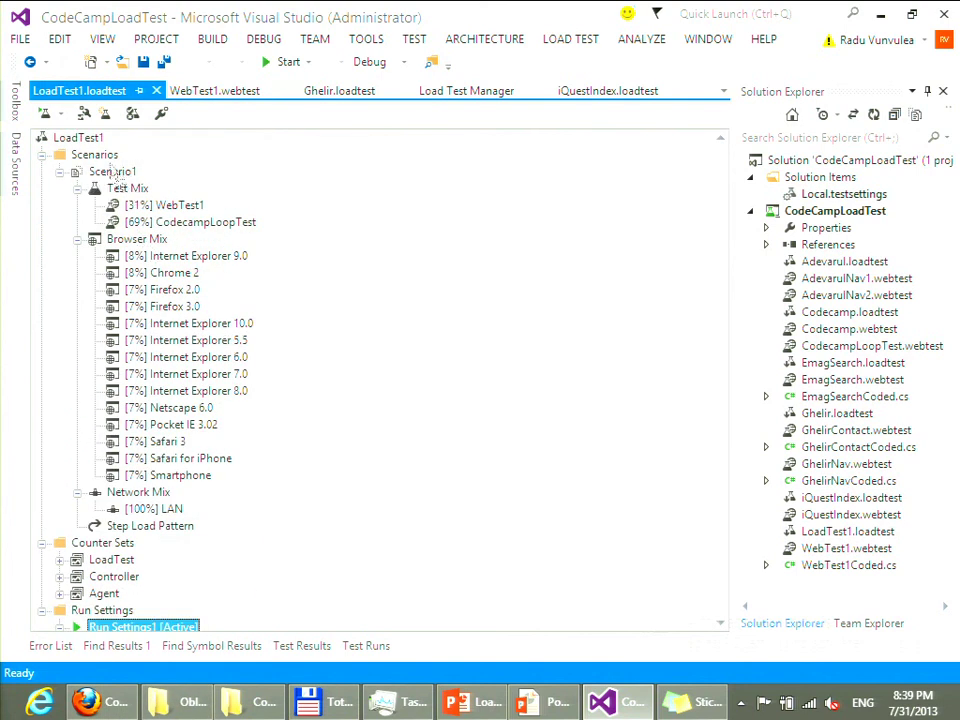
Set the Step Load Pattern's Initial User Count and Step User Count to 50 each
{"action": "left_click", "coordinate": [155, 527]}
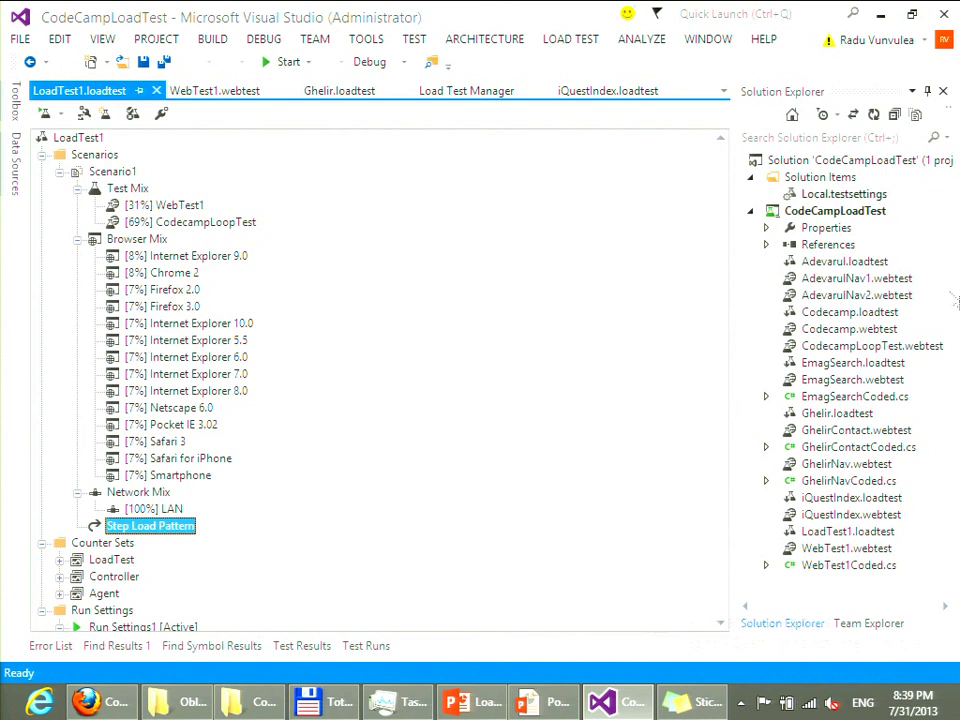
{"action": "left_click", "coordinate": [156, 512]}
{"action": "right_click", "coordinate": [122, 524]}
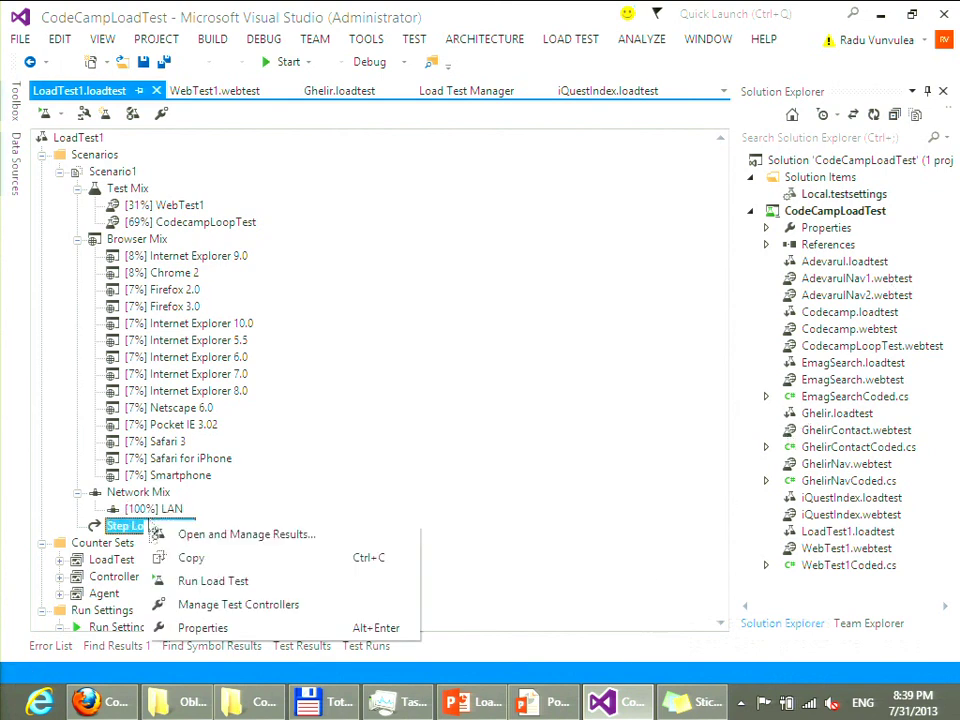
{"action": "left_click", "coordinate": [155, 626]}
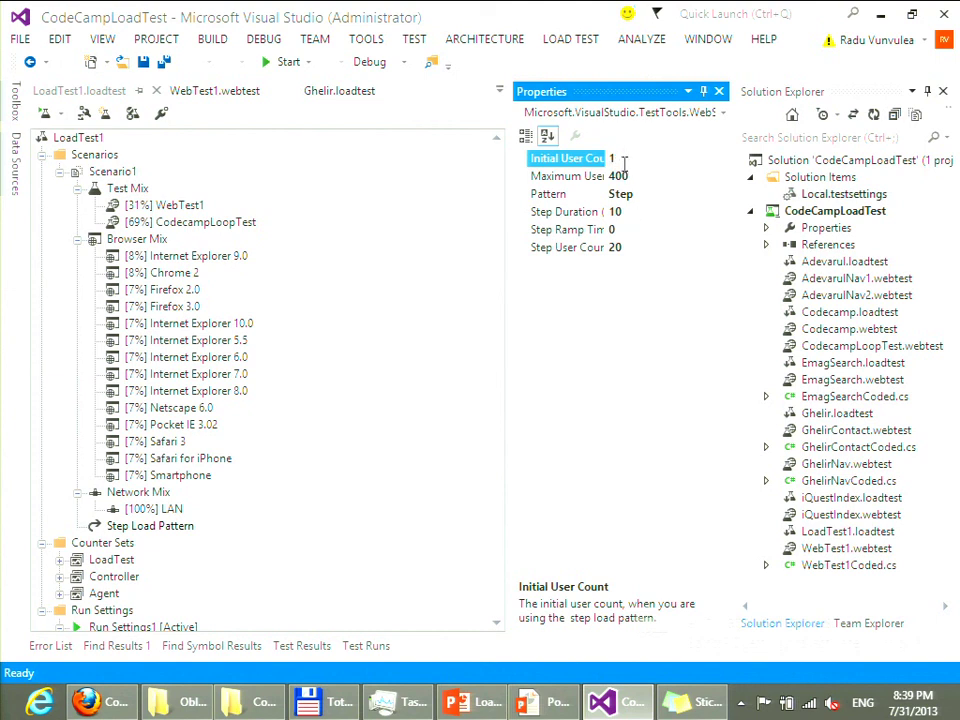
{"action": "type", "text": "0"}
{"action": "left_click", "coordinate": [633, 246]}
{"action": "key", "text": "BackSpace"}
{"action": "key", "text": "BackSpace"}
{"action": "type", "text": "50"}
{"action": "left_click", "coordinate": [645, 208]}
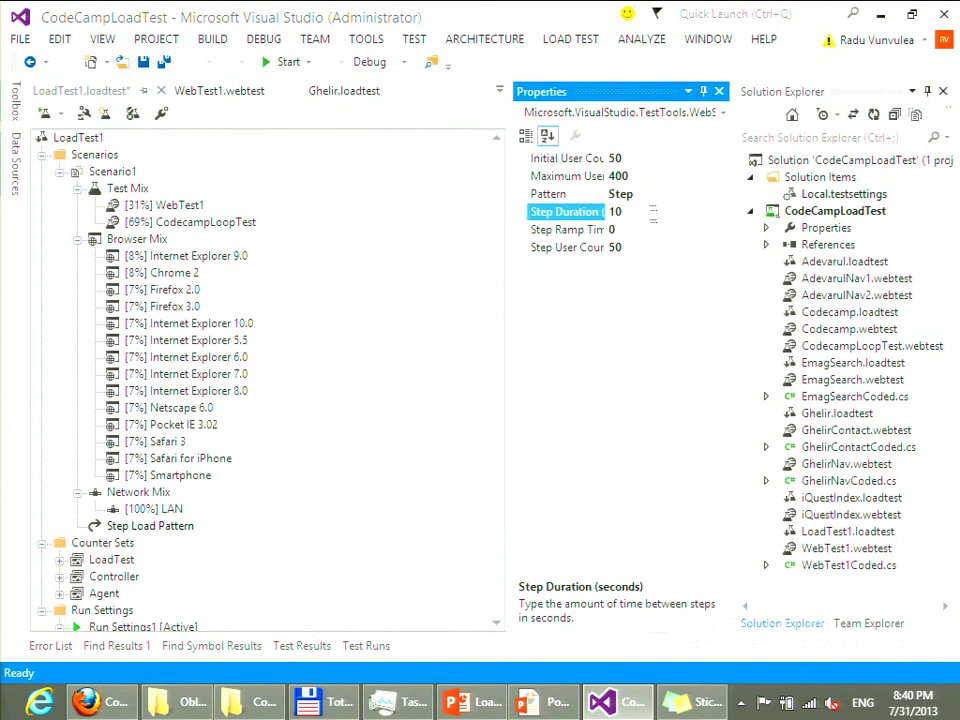
Set the Run Duration of Run Settings1 to 00:02:00
{"action": "left_click", "coordinate": [135, 522]}
{"action": "scroll", "coordinate": [195, 508], "scroll_direction": "down", "scroll_amount": 2}
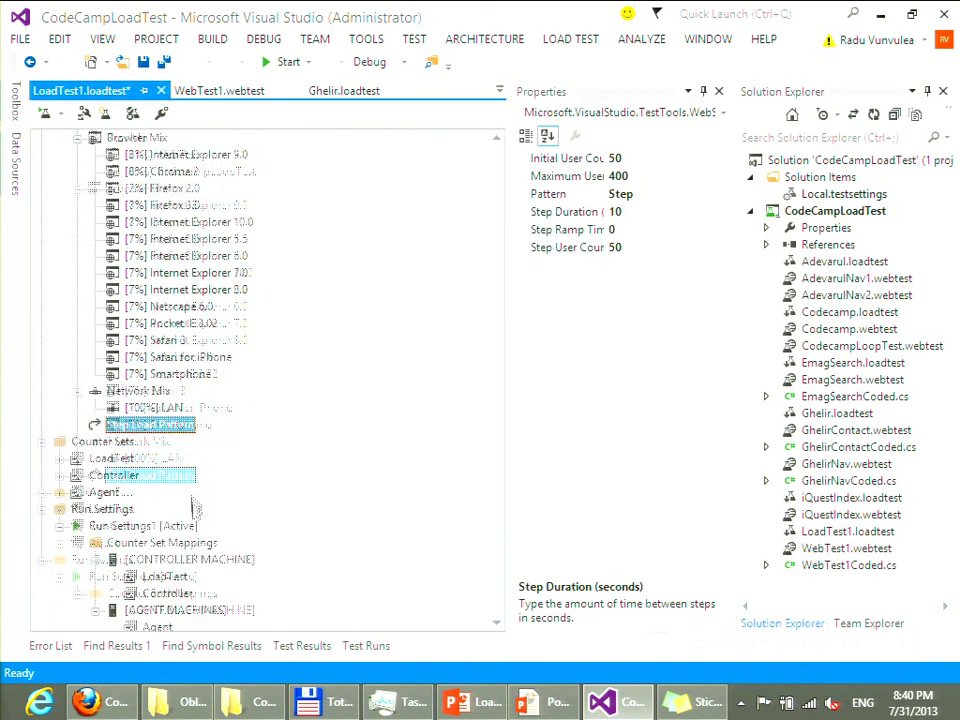
{"action": "scroll", "coordinate": [165, 456], "scroll_direction": "up", "scroll_amount": 2}
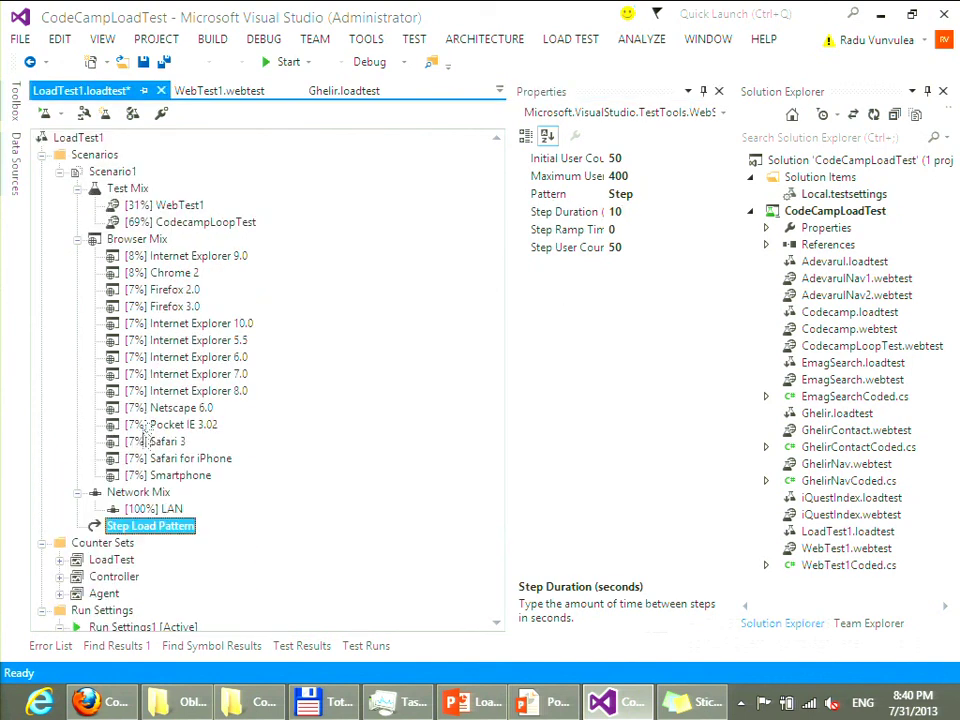
{"action": "scroll", "coordinate": [145, 437], "scroll_direction": "down", "scroll_amount": 2}
{"action": "right_click", "coordinate": [140, 508]}
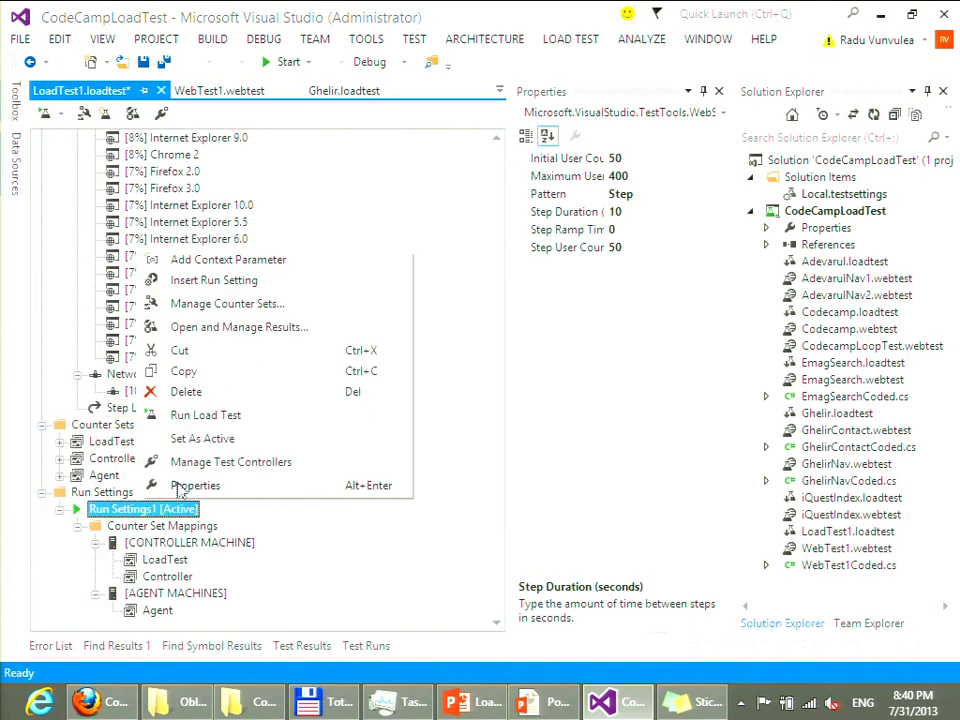
{"action": "left_click", "coordinate": [175, 484]}
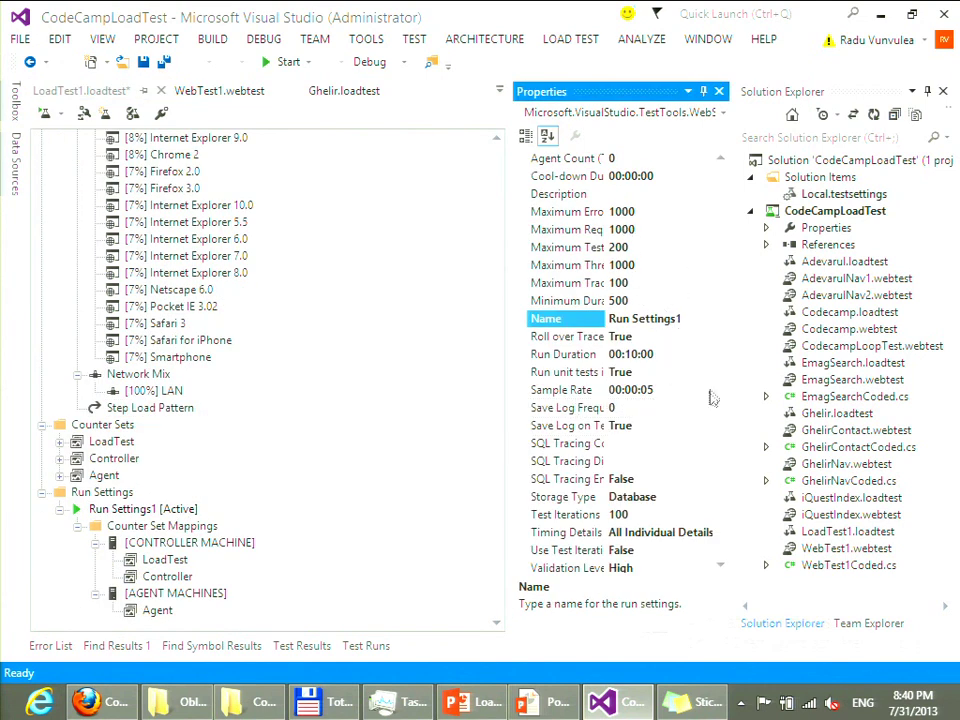
{"action": "scroll", "coordinate": [722, 390], "scroll_direction": "down", "scroll_amount": 1}
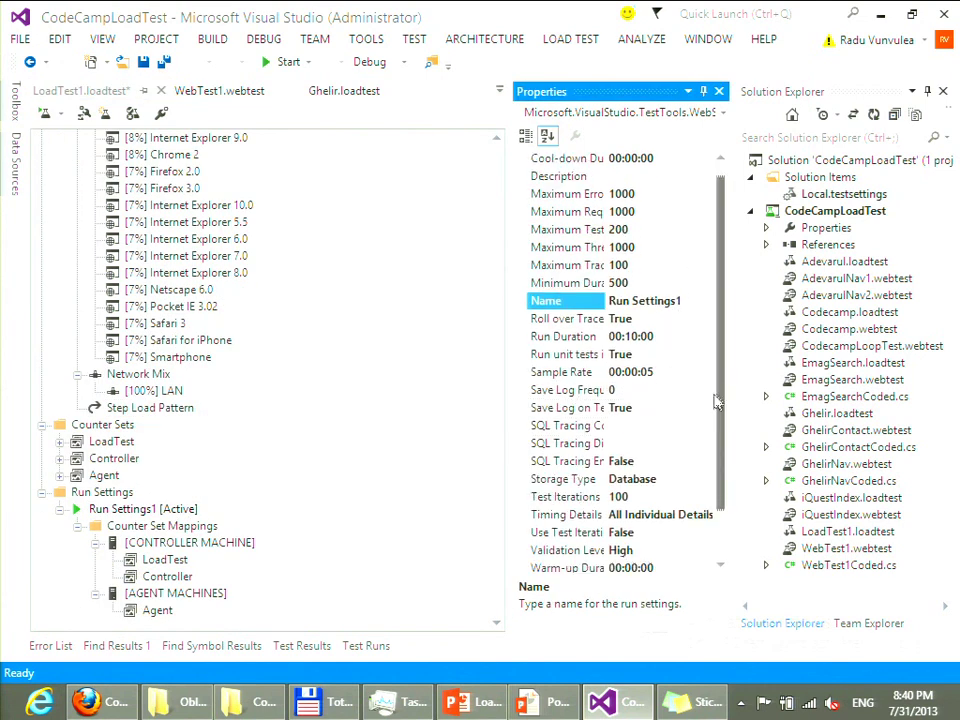
{"action": "left_click", "coordinate": [634, 336]}
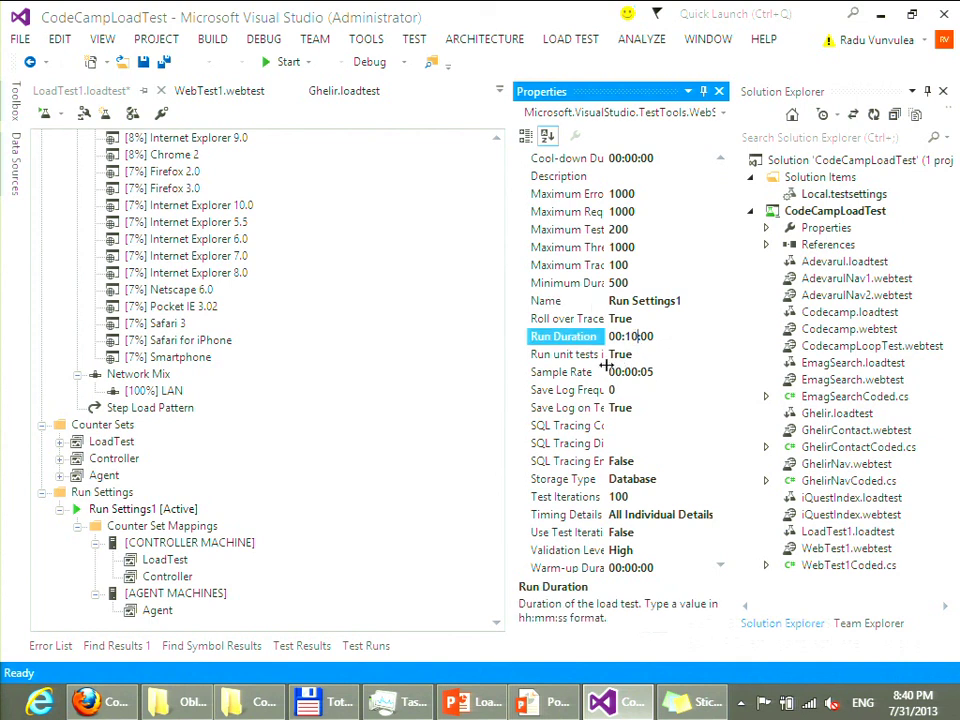
{"action": "key", "text": "BackSpace"}
{"action": "key", "text": "Delete"}
{"action": "type", "text": "2"}
Save LoadTest1.loadtest and run it, accepting that older test run results are deleted
{"action": "left_click", "coordinate": [143, 509]}
{"action": "key", "text": "ctrl+s"}
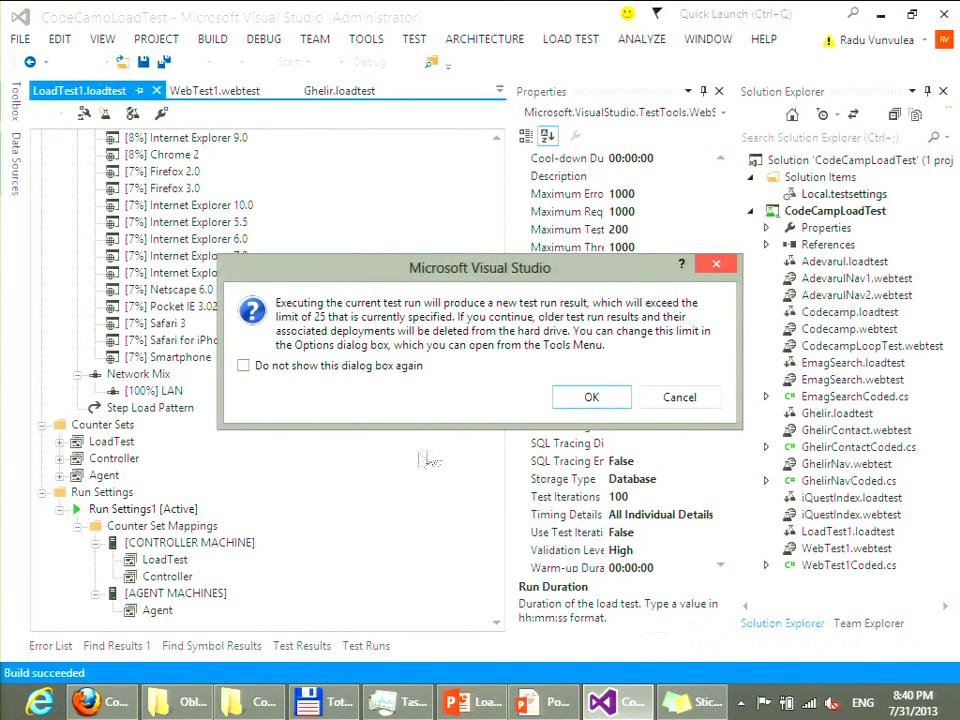
{"action": "left_click", "coordinate": [591, 398]}
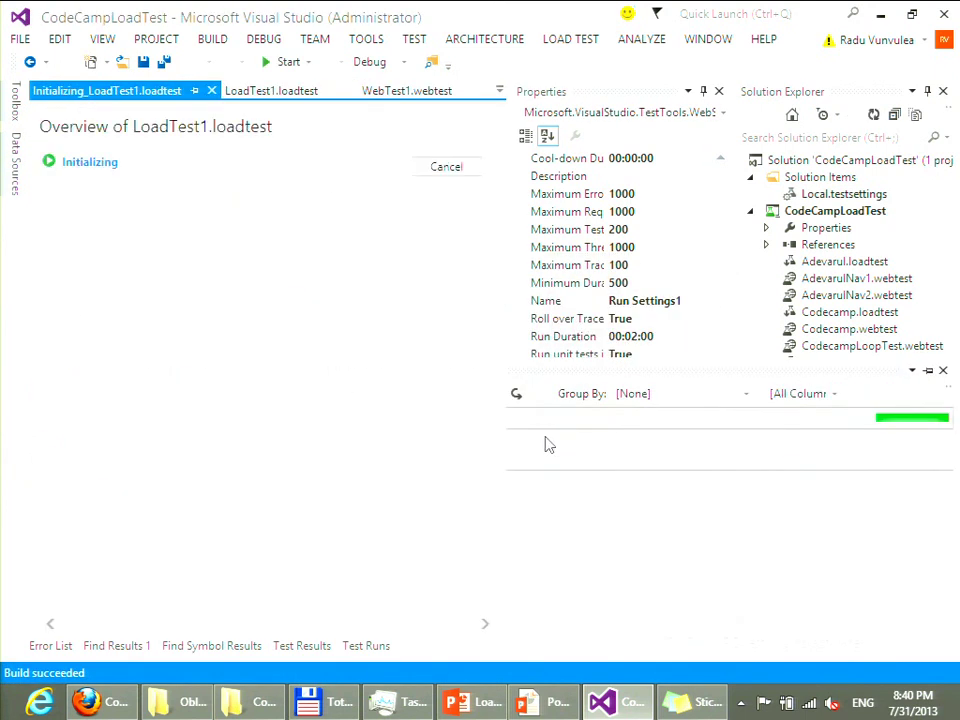